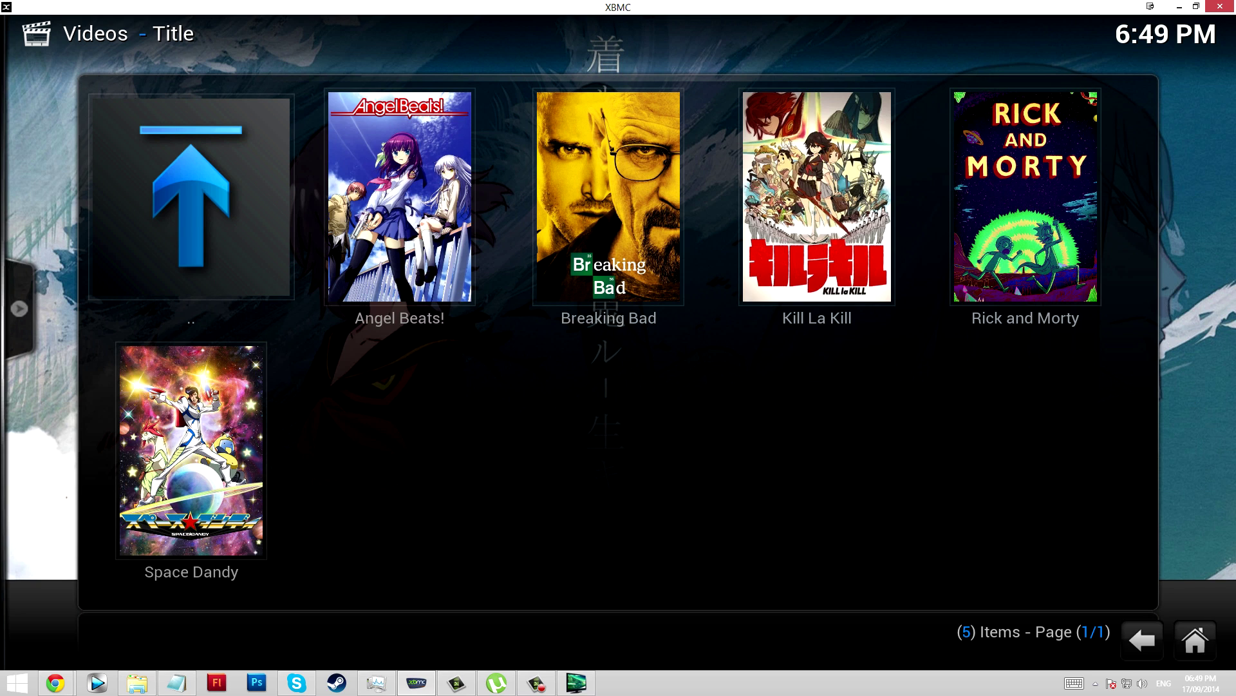
# Move focus across the show posters until the Confluence options panel slides out.
pyautogui.press('Left')
pyautogui.press('Right')
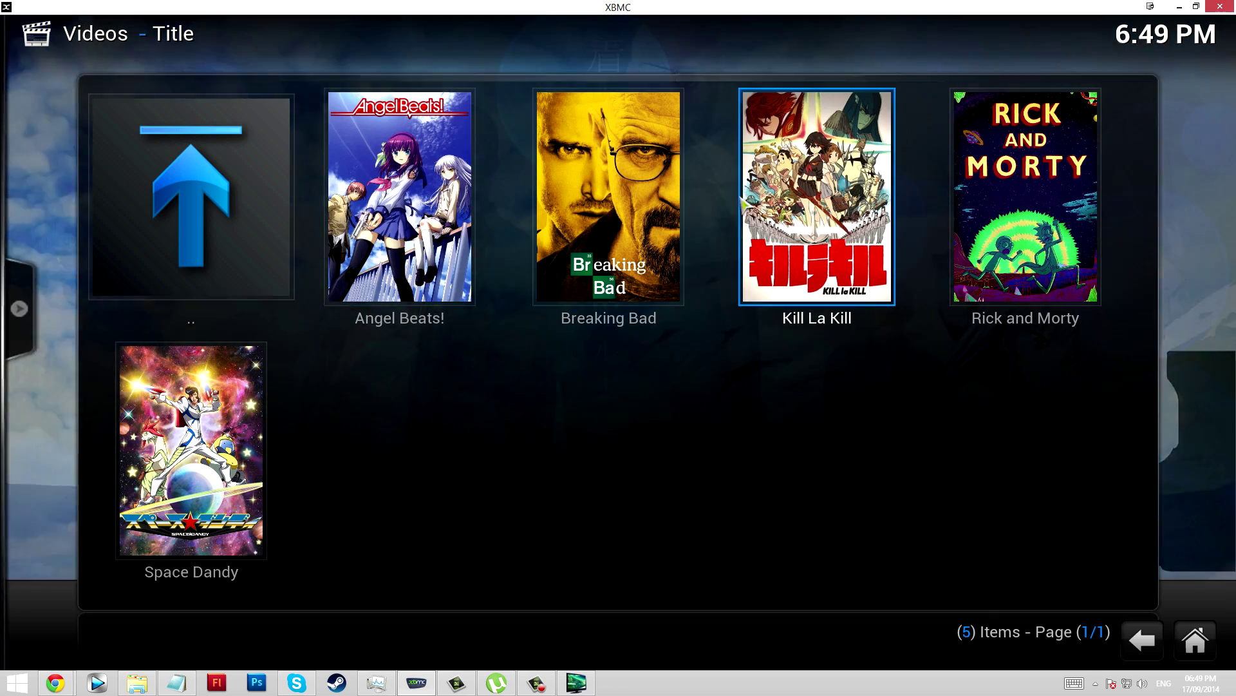
pyautogui.press('Left')
pyautogui.press('Left')
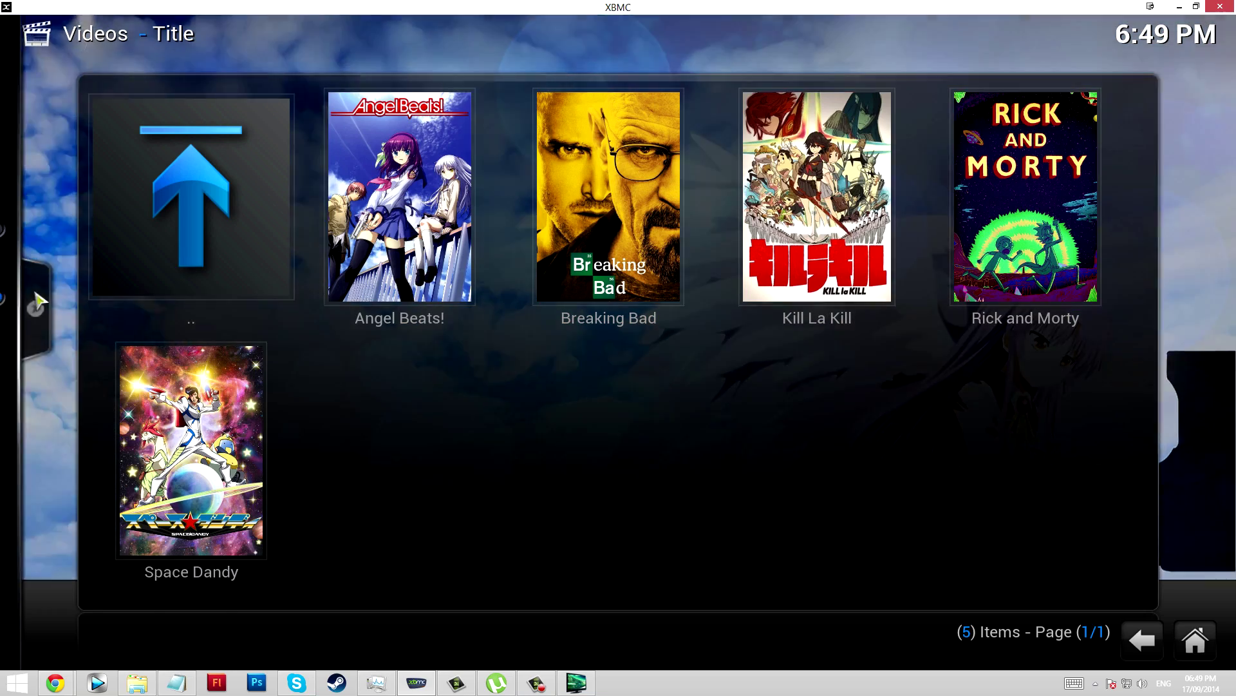
# Cycle through Poster Wrap, Fanart, Media info, Wide, List and Big list, ending on Thumbnail view.
pyautogui.moveTo(19, 309)
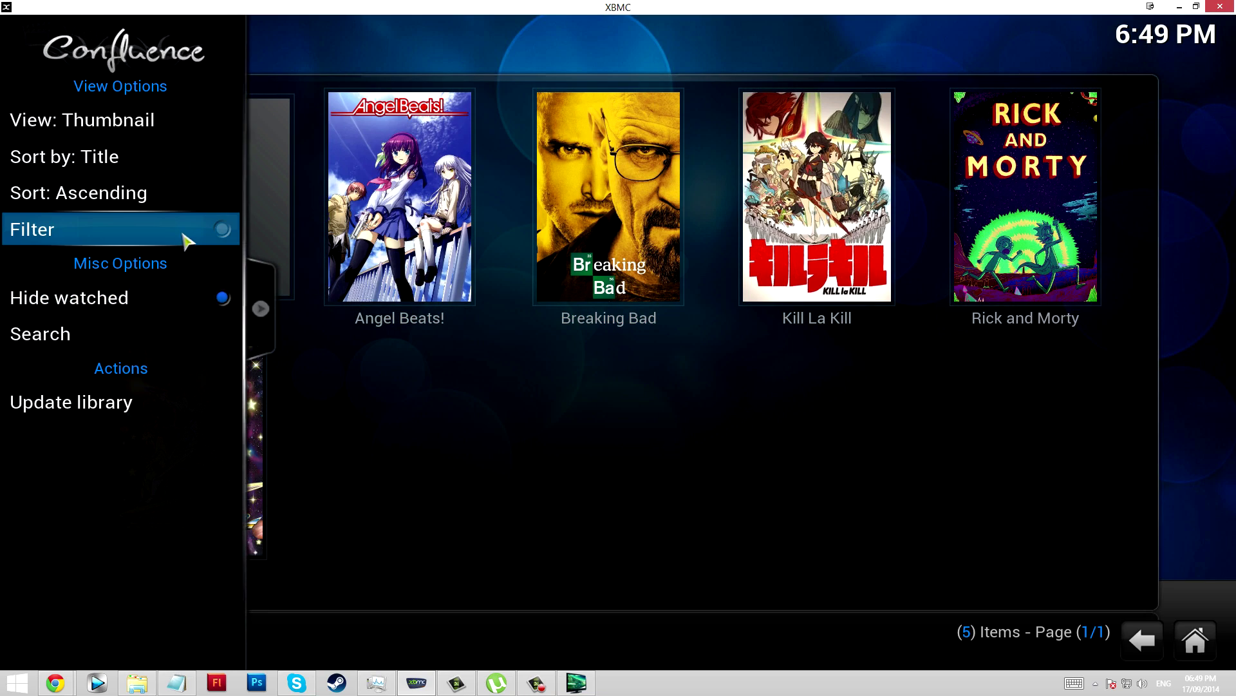
pyautogui.click(103, 120)
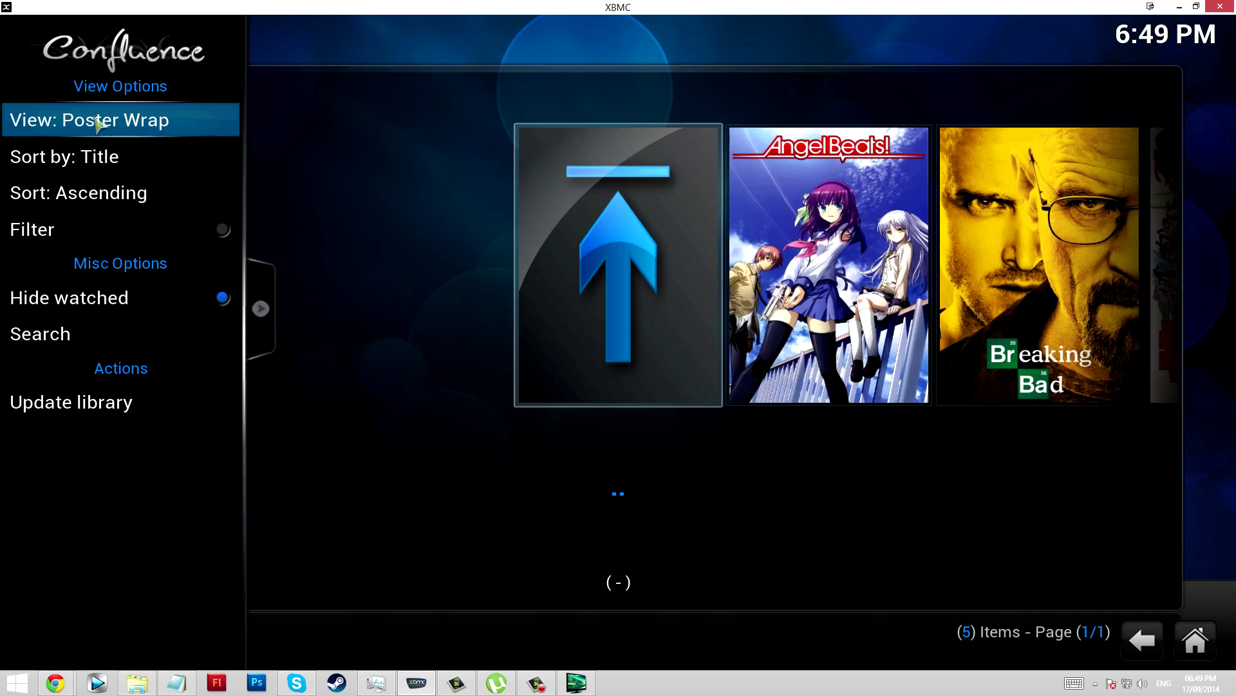
pyautogui.click(111, 121)
pyautogui.click(112, 122)
pyautogui.click(143, 122)
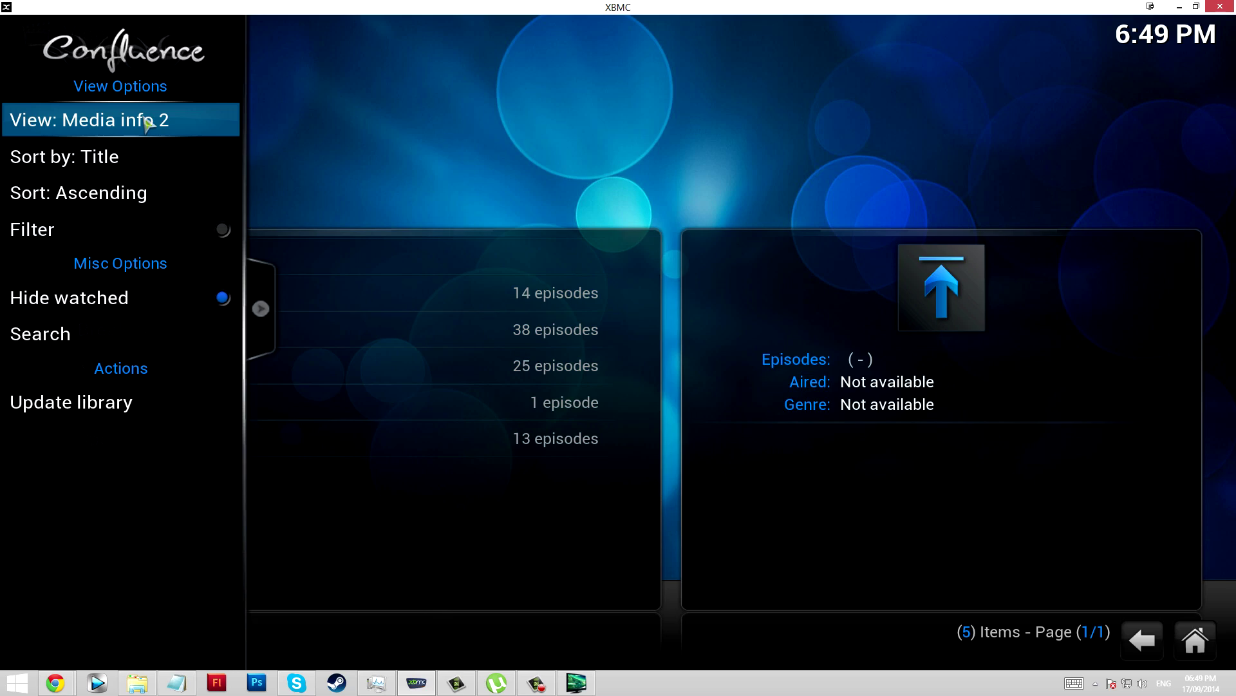
pyautogui.click(142, 122)
pyautogui.click(161, 122)
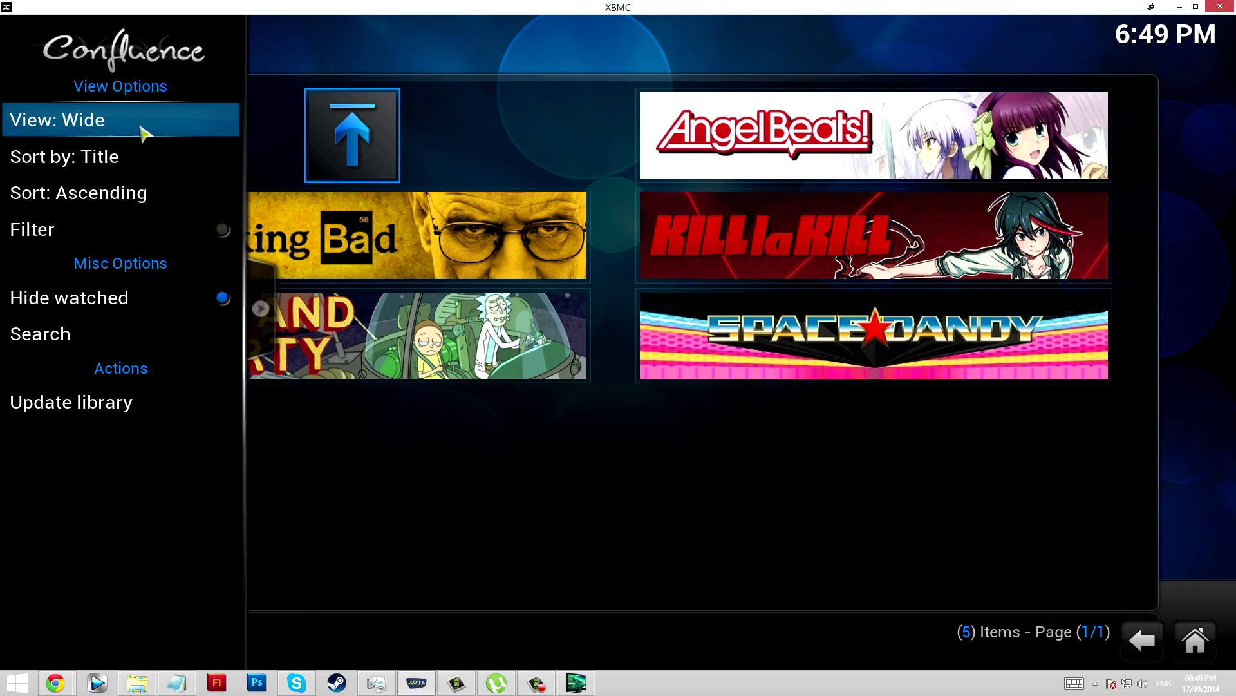
pyautogui.click(145, 122)
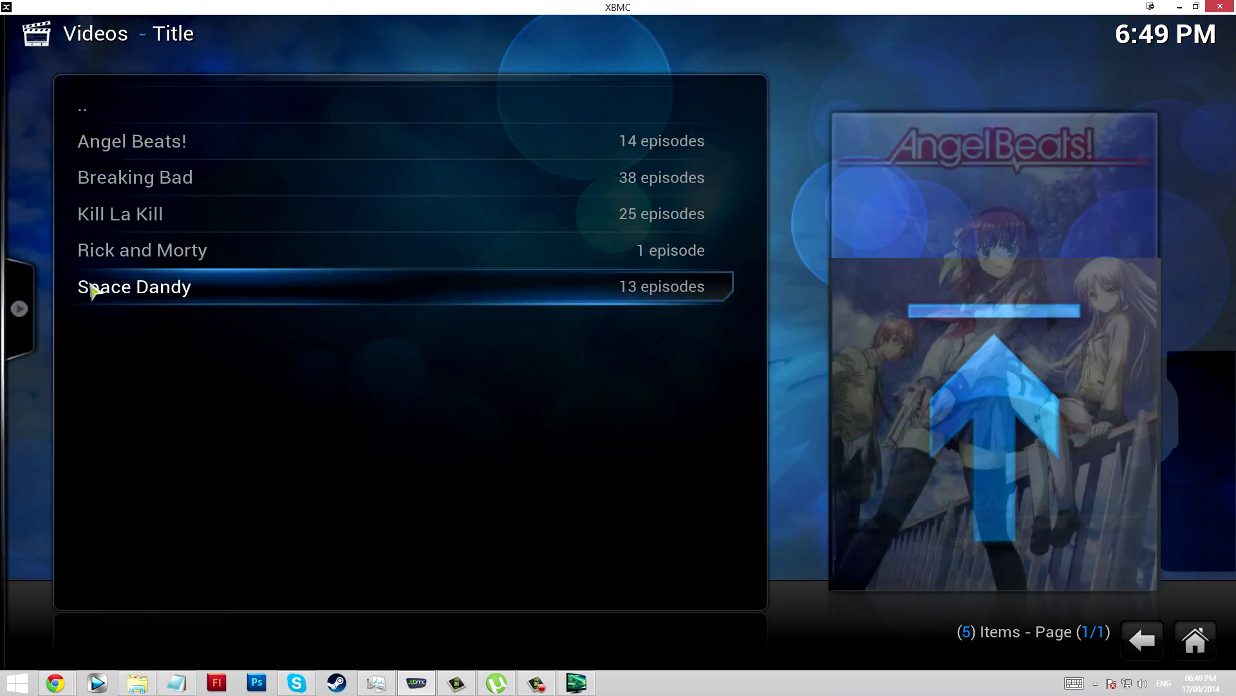
pyautogui.moveTo(103, 183)
pyautogui.click(123, 123)
pyautogui.click(119, 122)
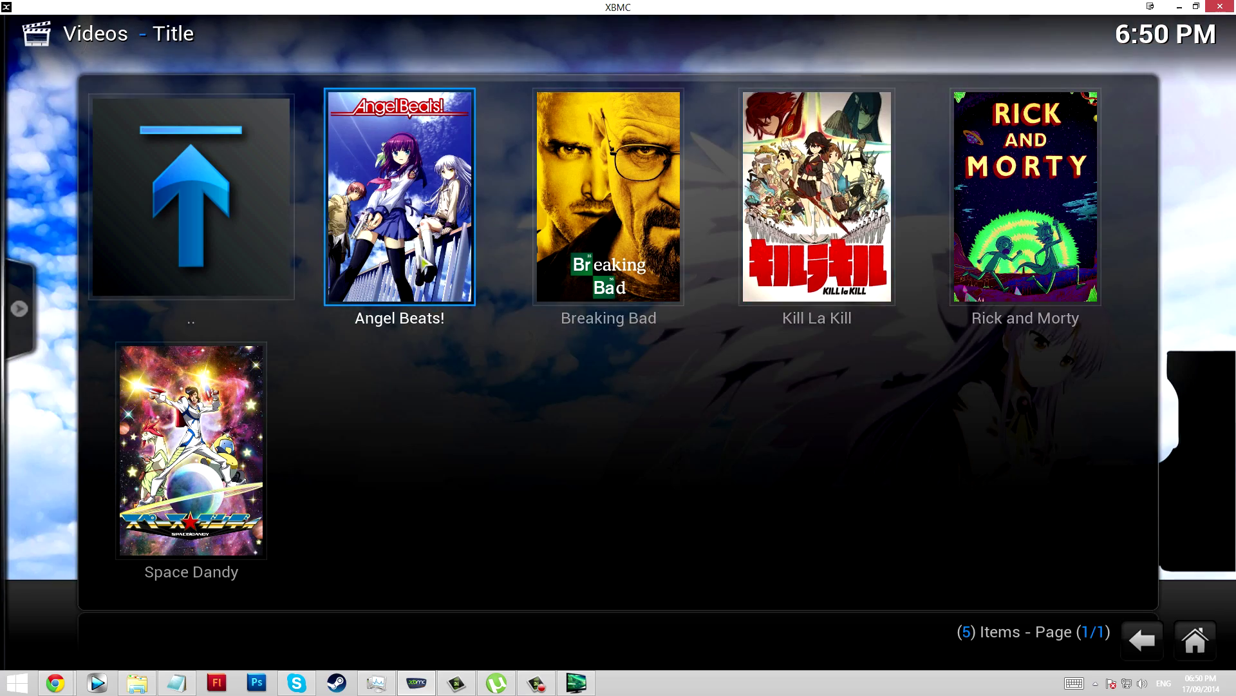
# View the Episode information for Angel Beats! Season 1's Dancer in the Dark episode.
pyautogui.click(427, 258)
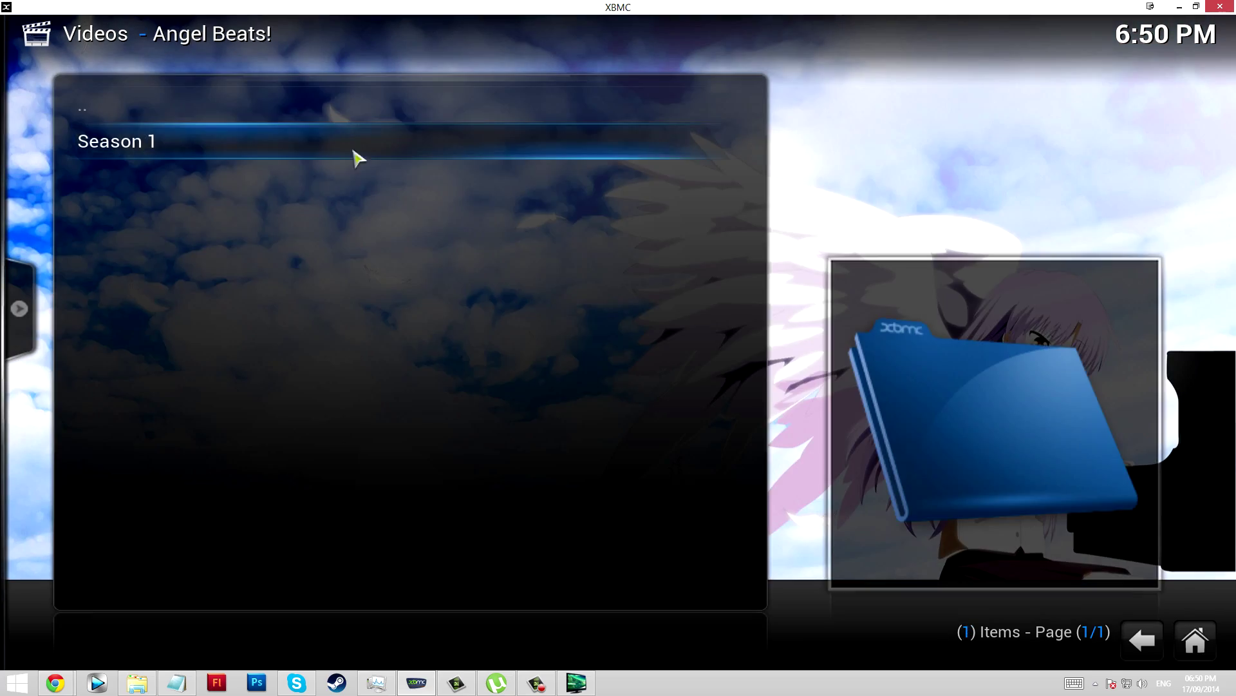
pyautogui.click(358, 158)
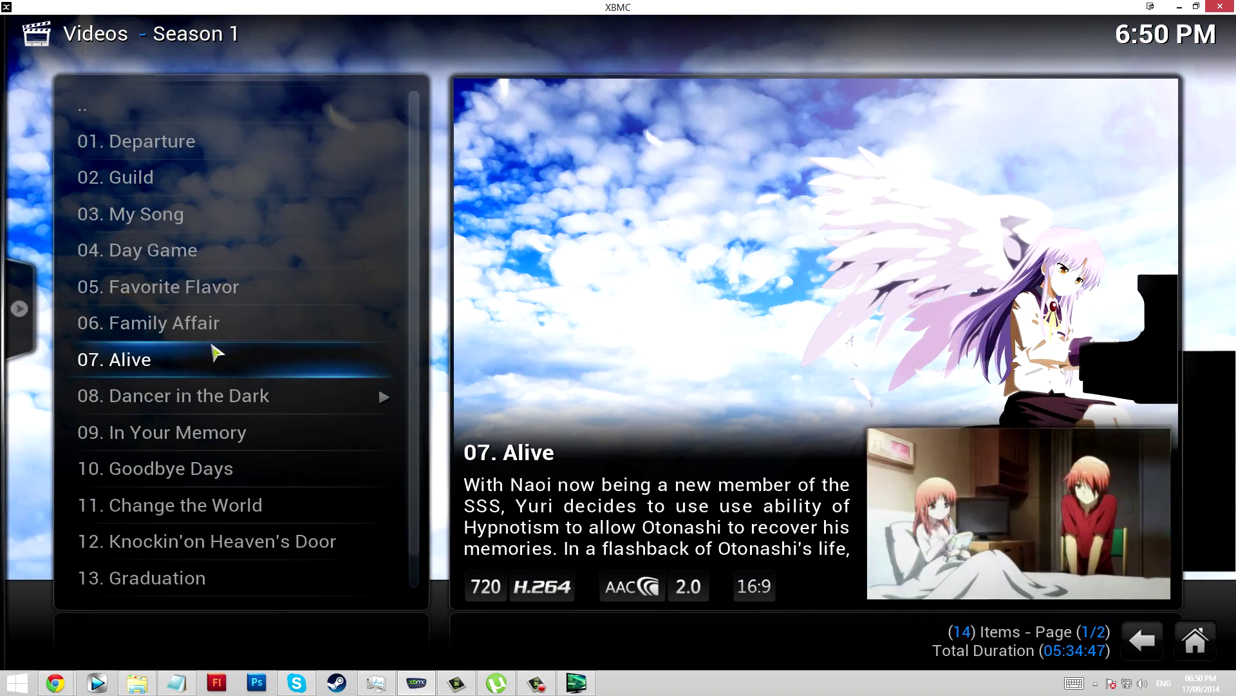
pyautogui.scroll(-1, 216, 353)
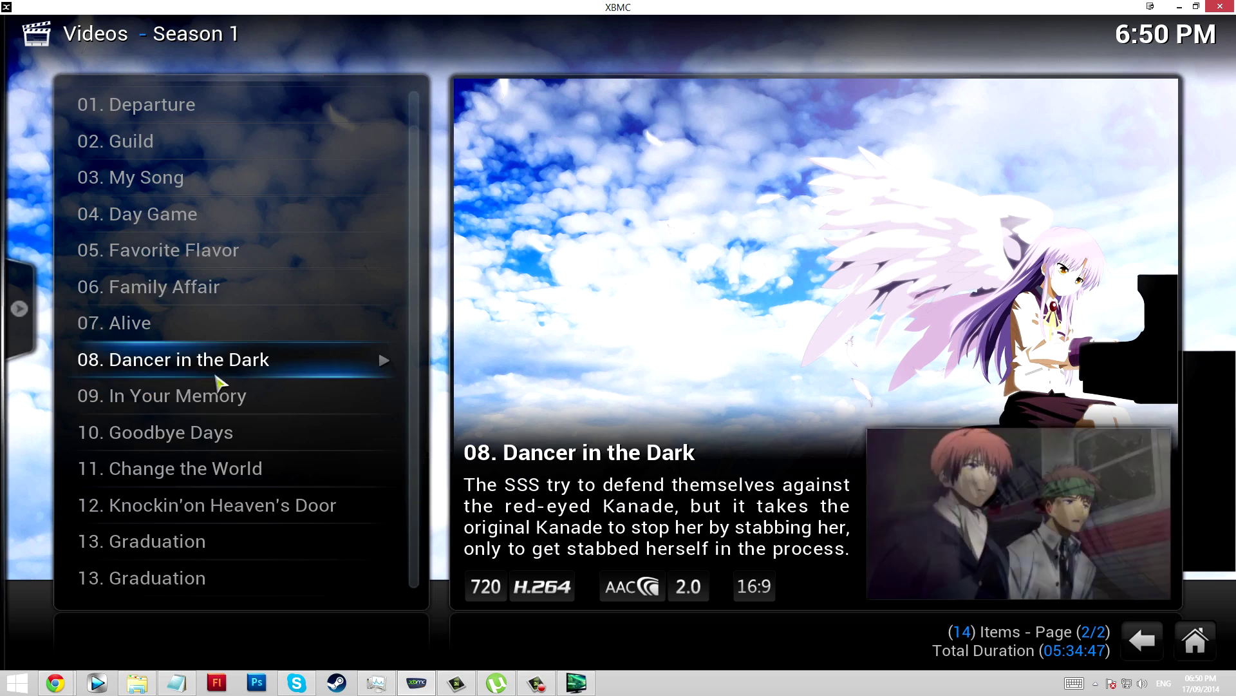
pyautogui.rightClick(218, 381)
pyautogui.click(284, 386)
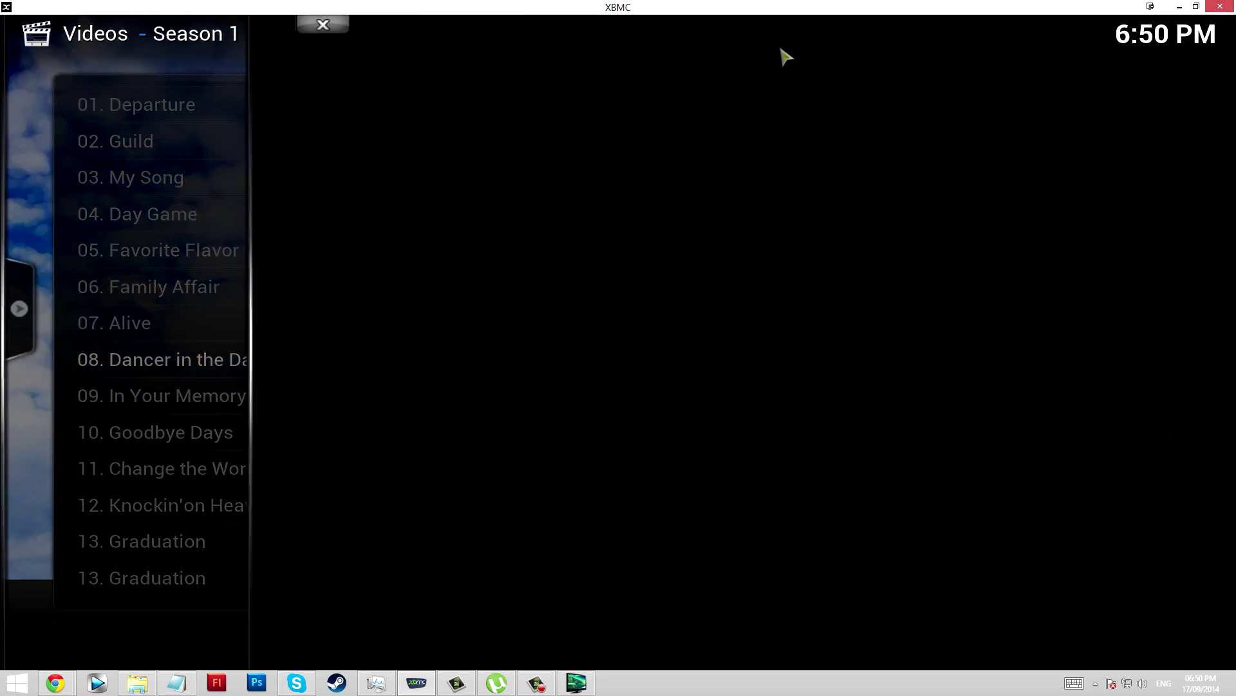
pyautogui.rightClick(782, 54)
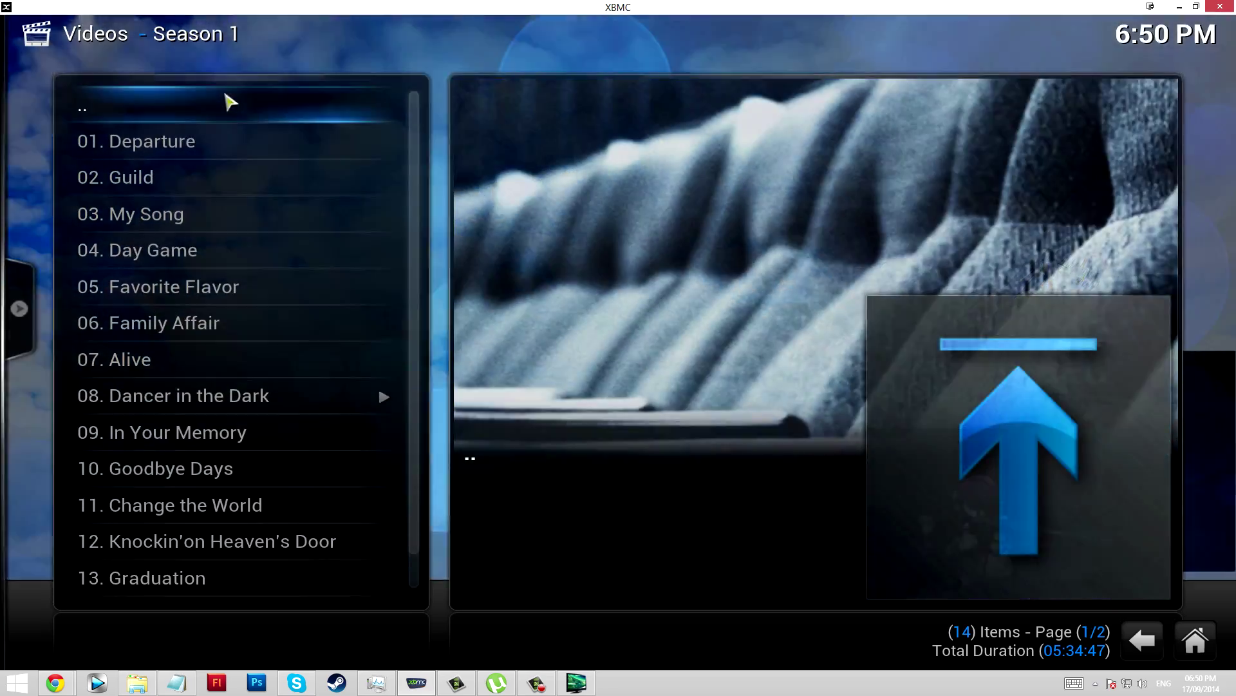
# Return to the grid of shows and minimise XBMC to the desktop.
pyautogui.click(229, 103)
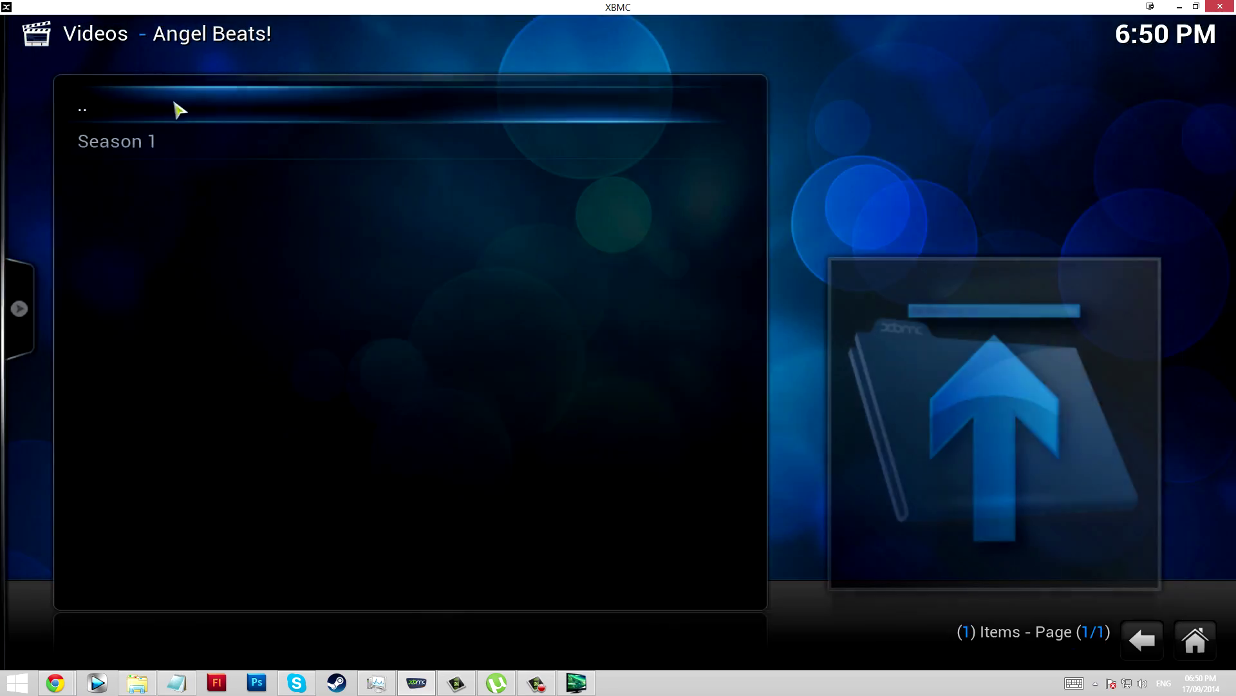
pyautogui.click(177, 110)
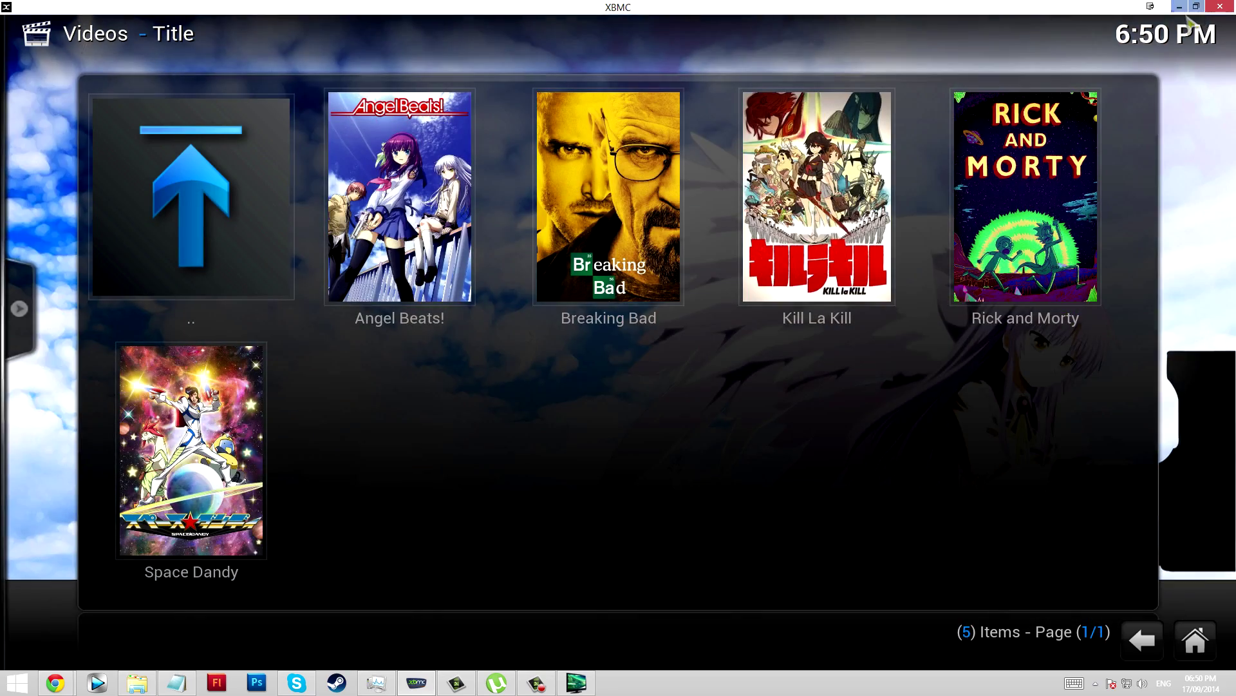
pyautogui.click(1180, 7)
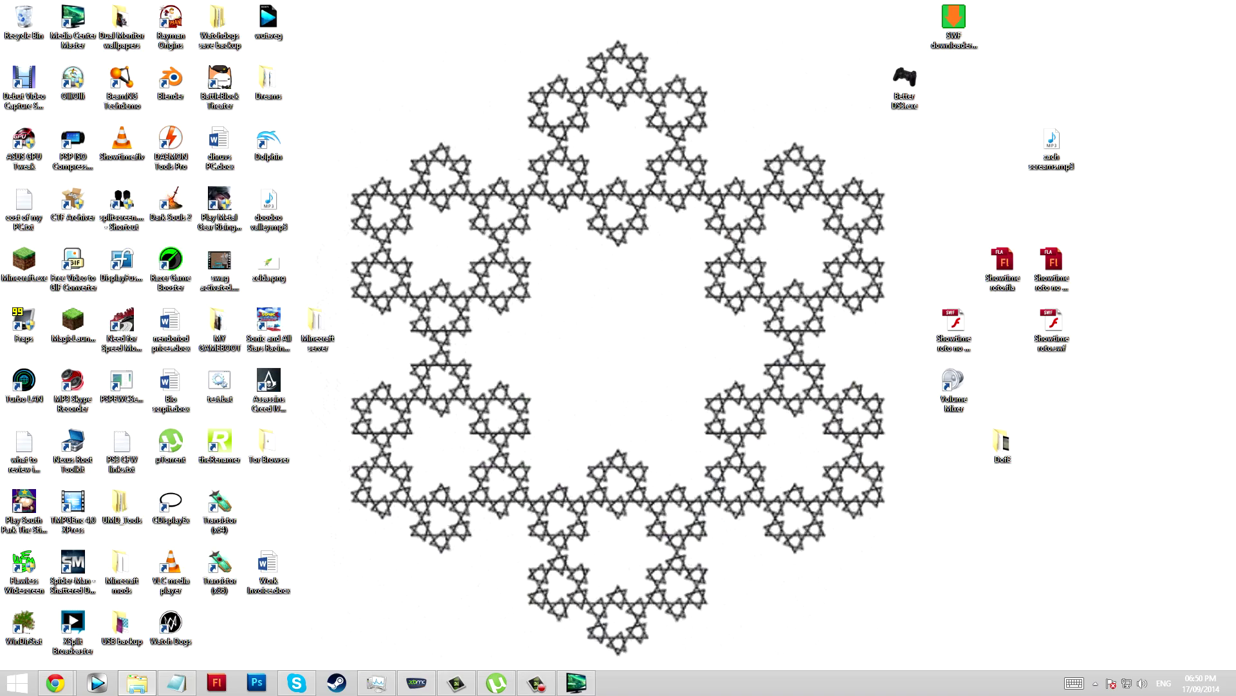
# Bring the HorribleSubs Chrome window forward, reload it with F5 and browse the releases.
pyautogui.moveTo(55, 683)
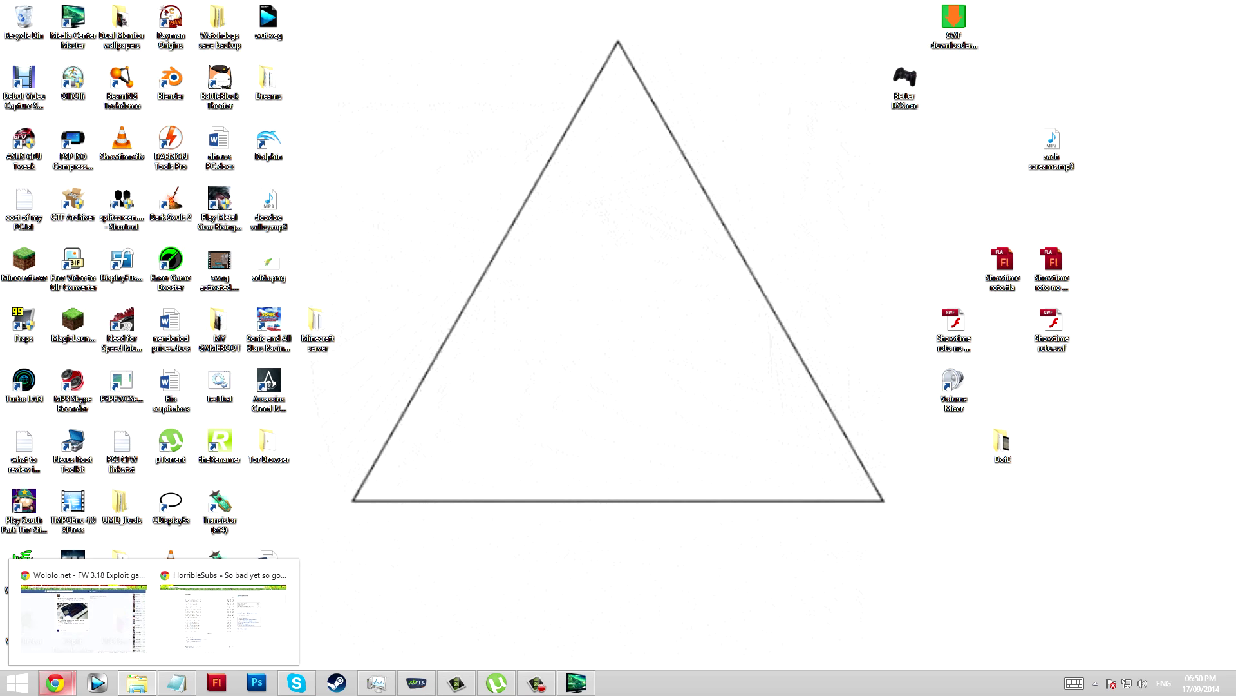
pyautogui.click(222, 612)
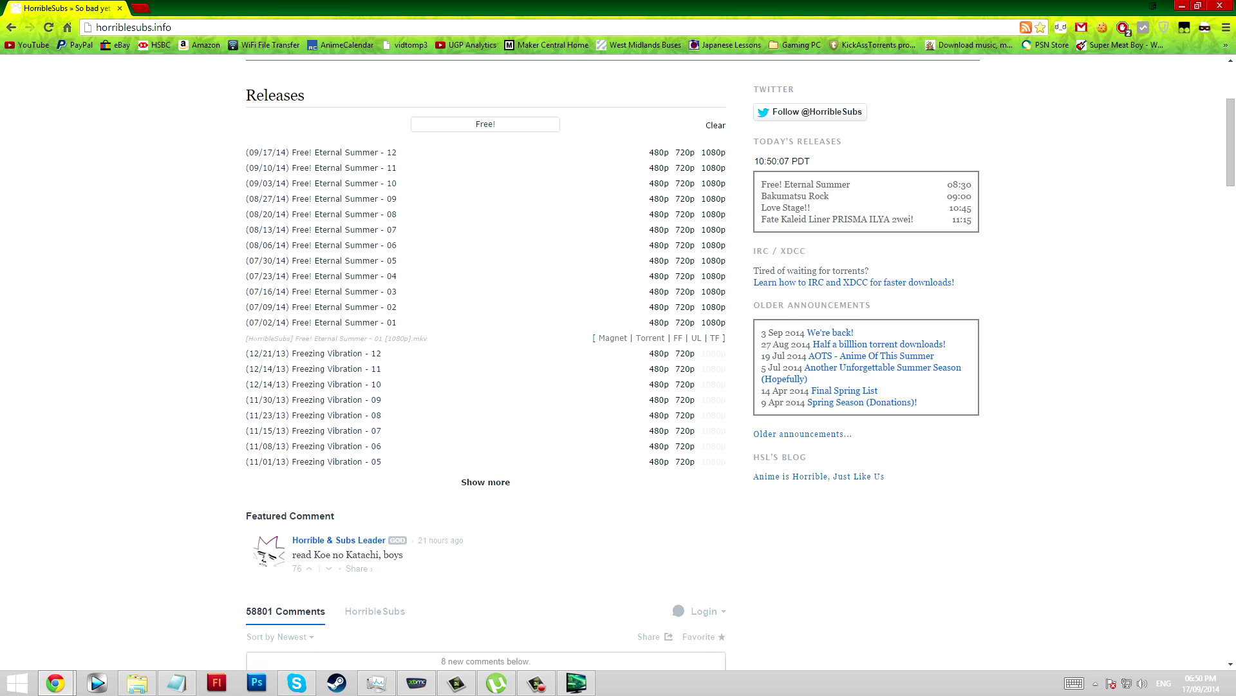
pyautogui.press('F5')
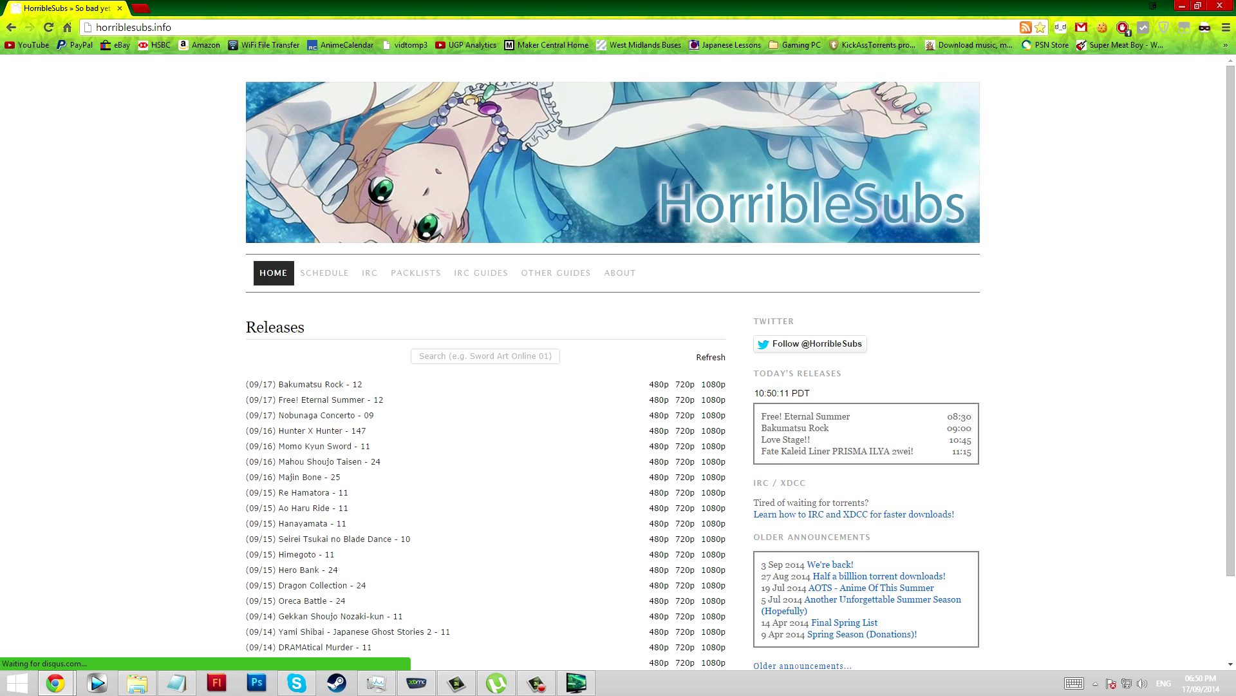
pyautogui.scroll(-2, 618, 361)
pyautogui.scroll(-2, 619, 360)
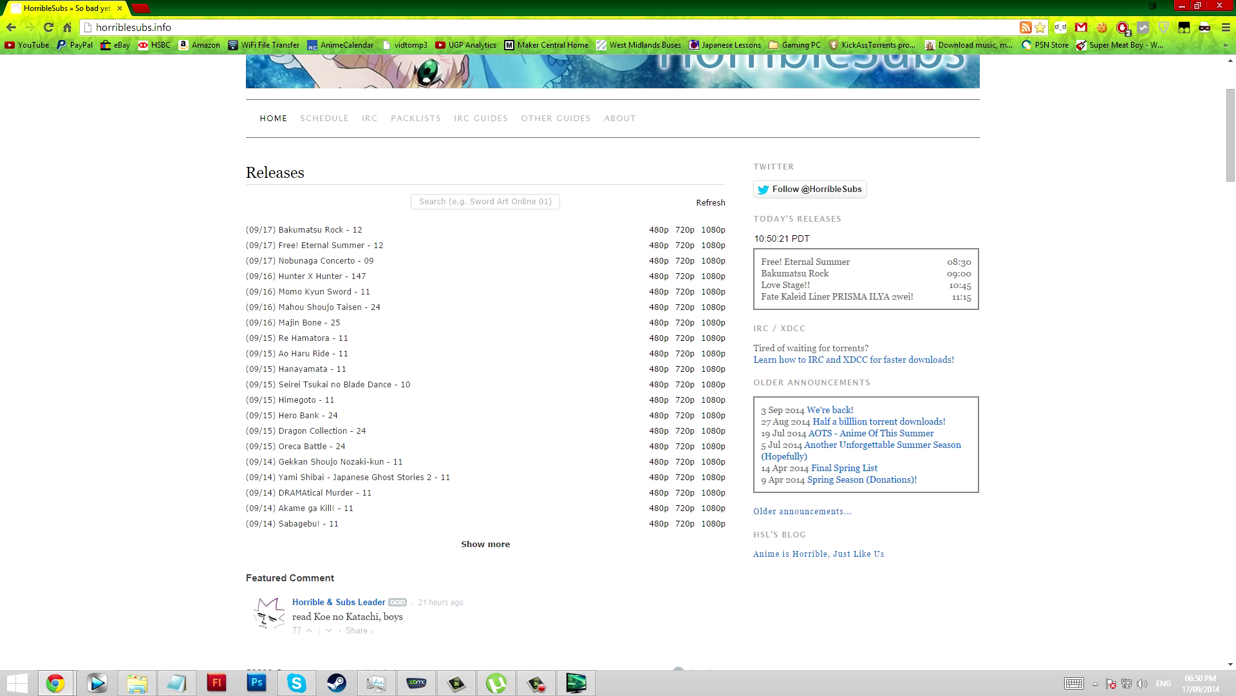
pyautogui.scroll(-3, 612, 361)
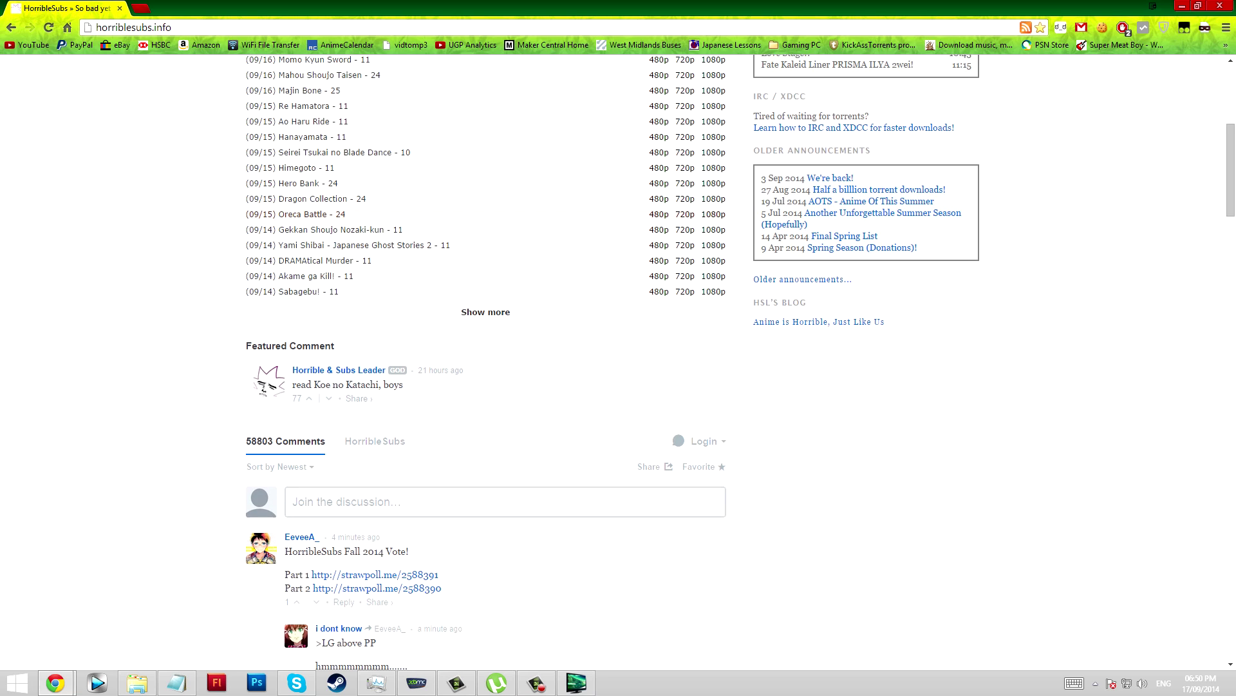
pyautogui.scroll(5, 612, 361)
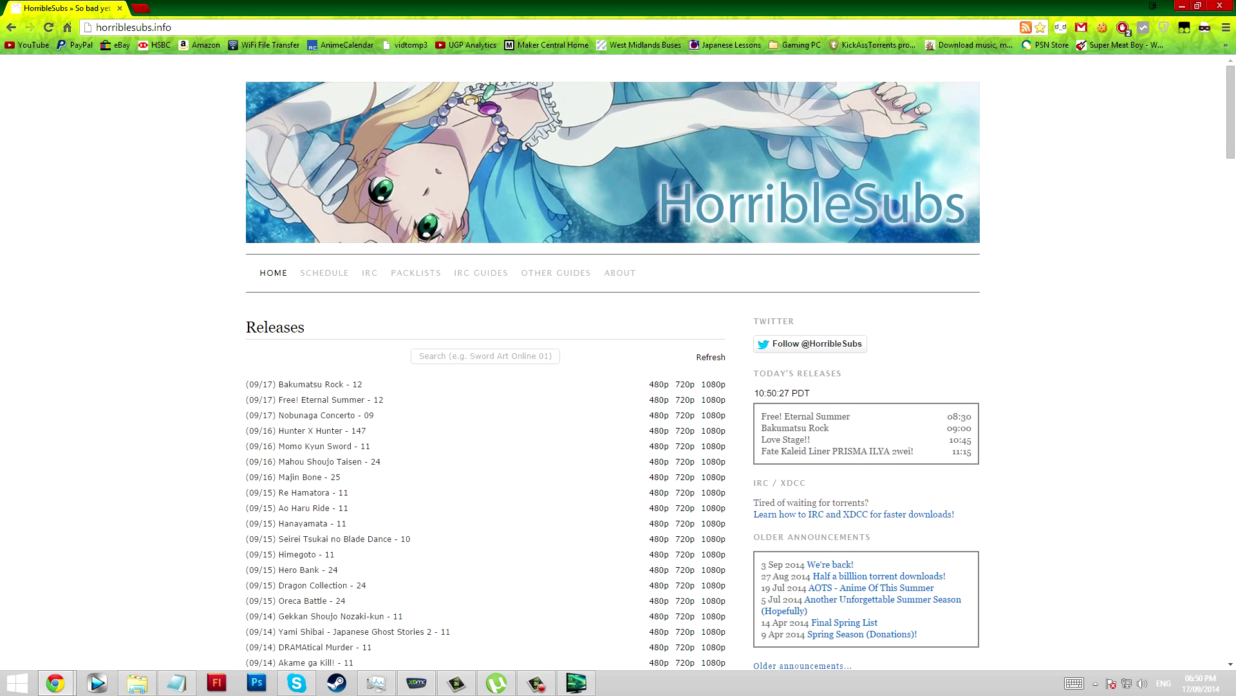
pyautogui.scroll(-2, 612, 361)
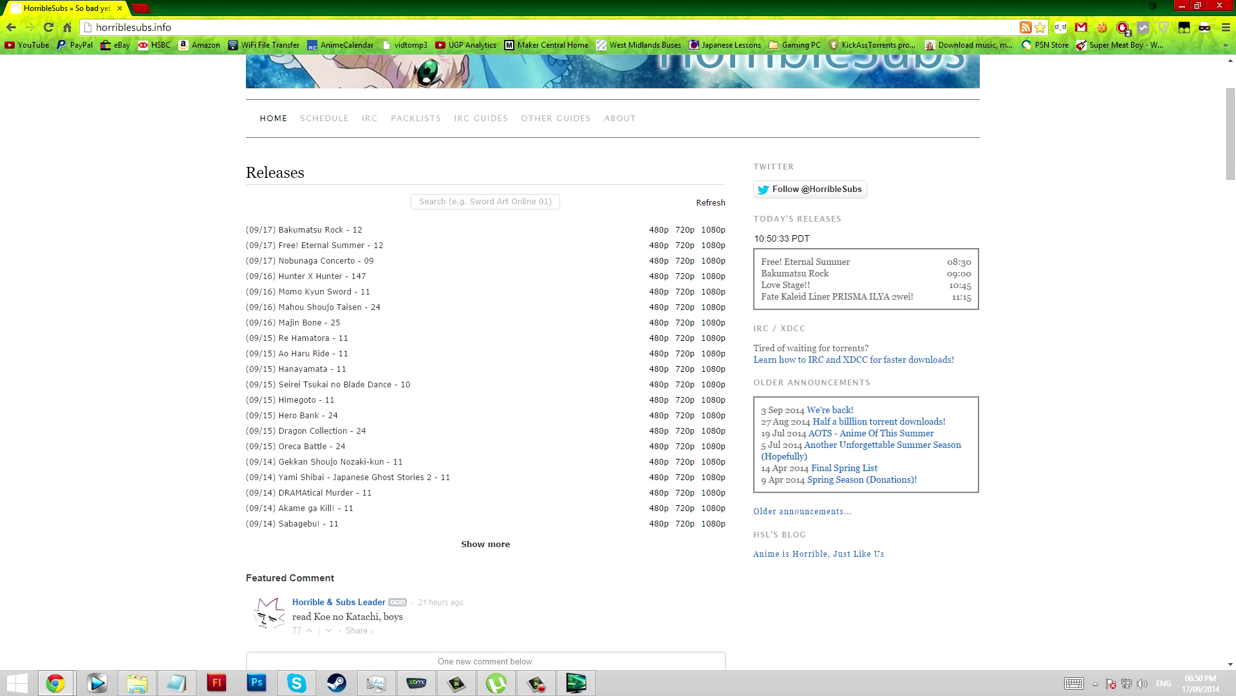
# Search the Releases list for 'Kill la Kill'.
pyautogui.click(486, 201)
pyautogui.write('Kill a')
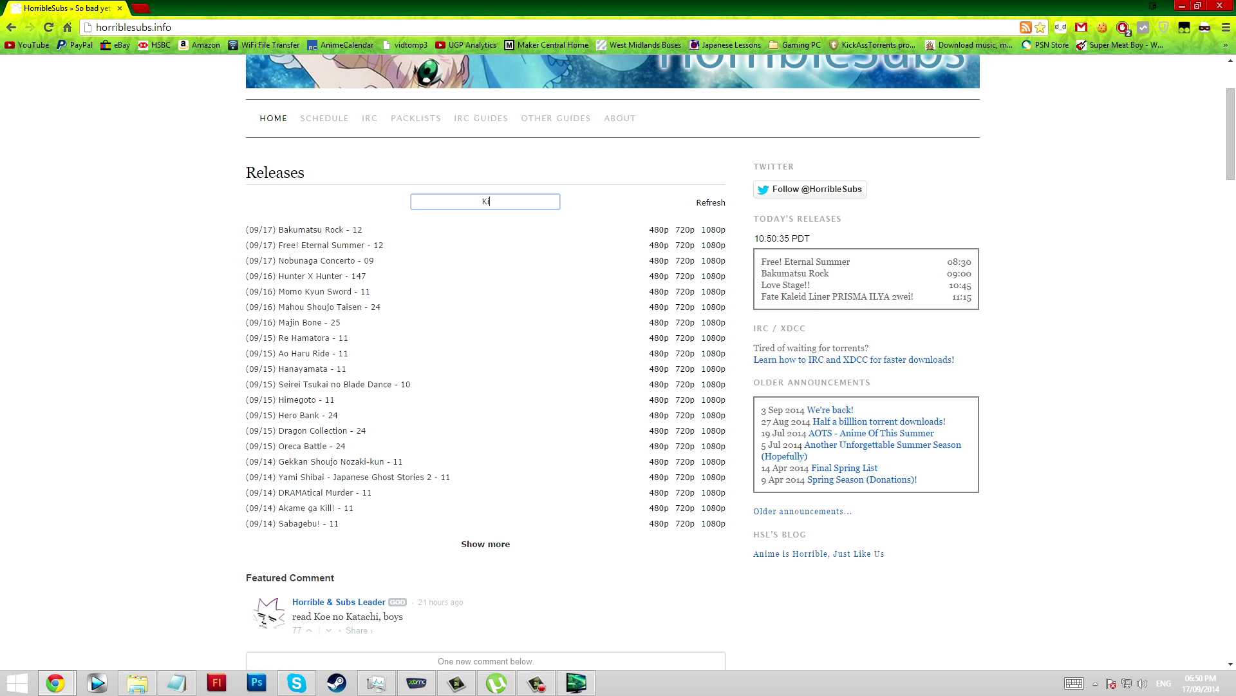
pyautogui.press('BackSpace')
pyautogui.write('la Kil')
pyautogui.write('l')
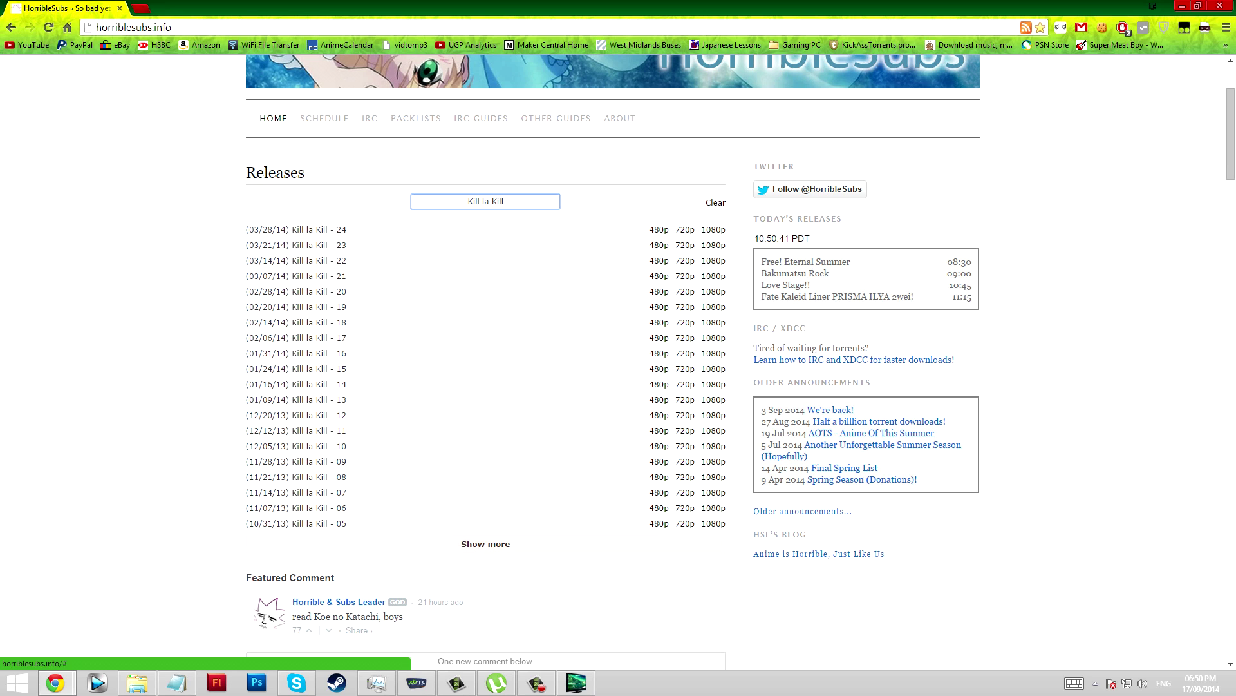
pyautogui.press('Return')
# Send the Kill la Kill - 01 1080p magnet link to µTorrent.
pyautogui.scroll(-2, 485, 322)
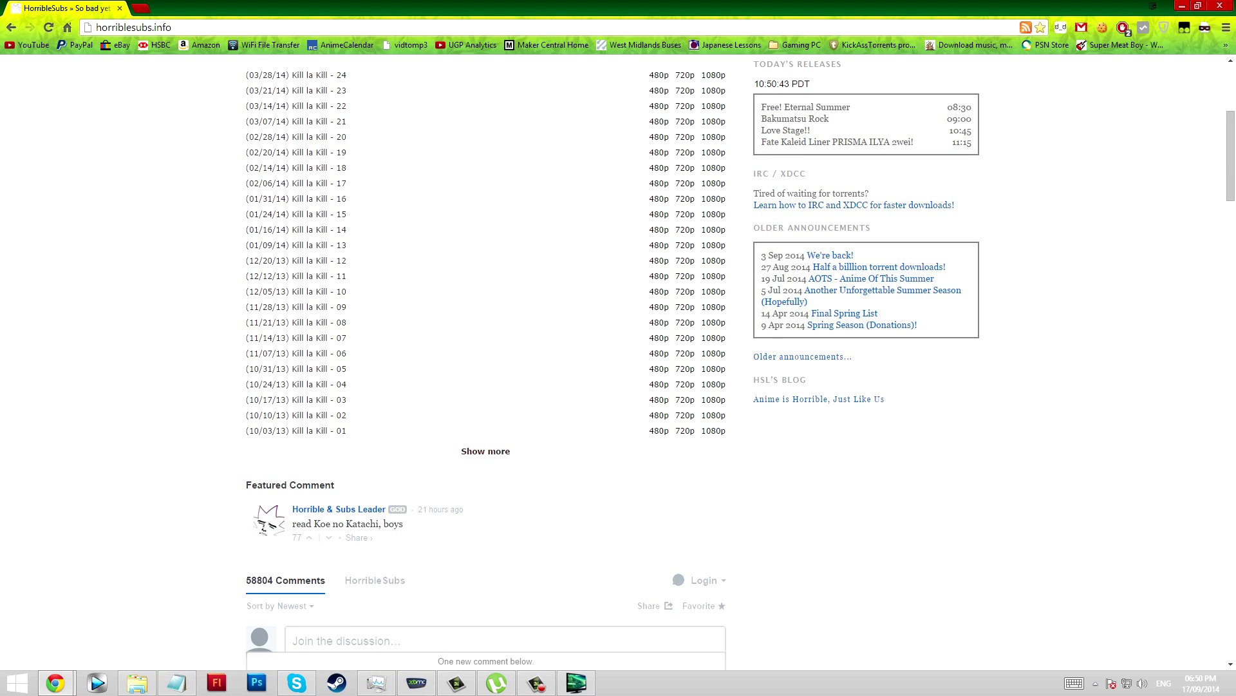
pyautogui.scroll(1, 335, 586)
pyautogui.moveTo(322, 588)
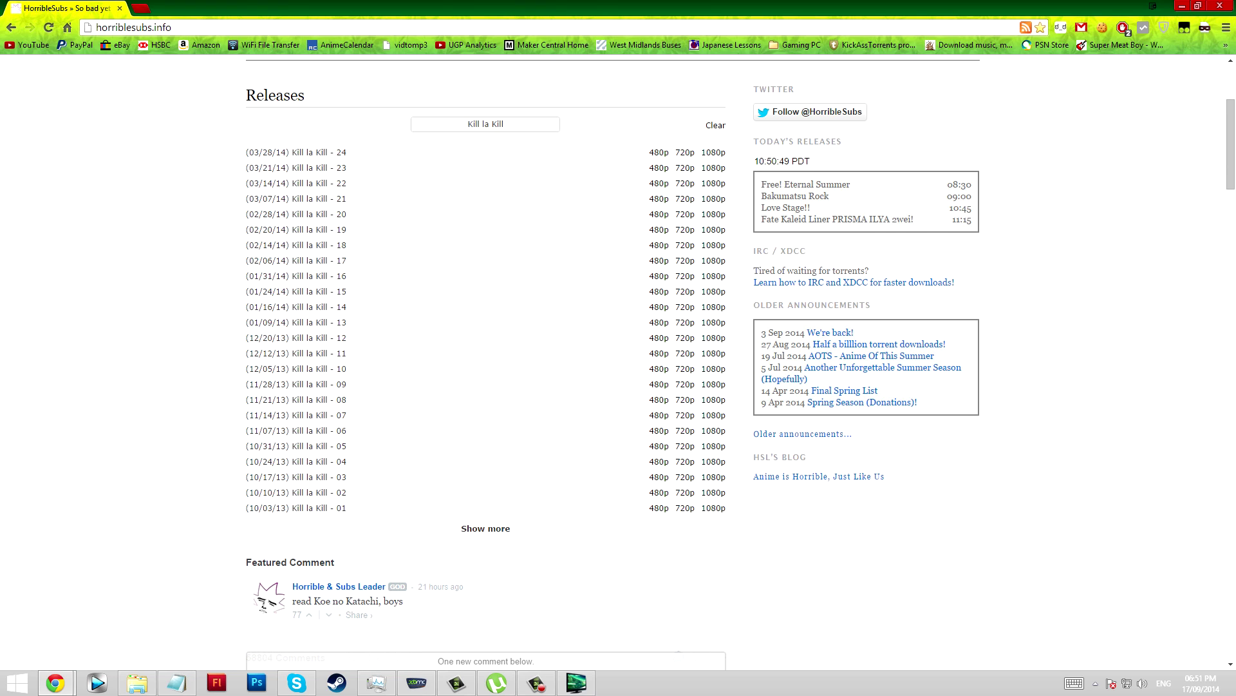
pyautogui.scroll(-1, 489, 354)
pyautogui.click(713, 430)
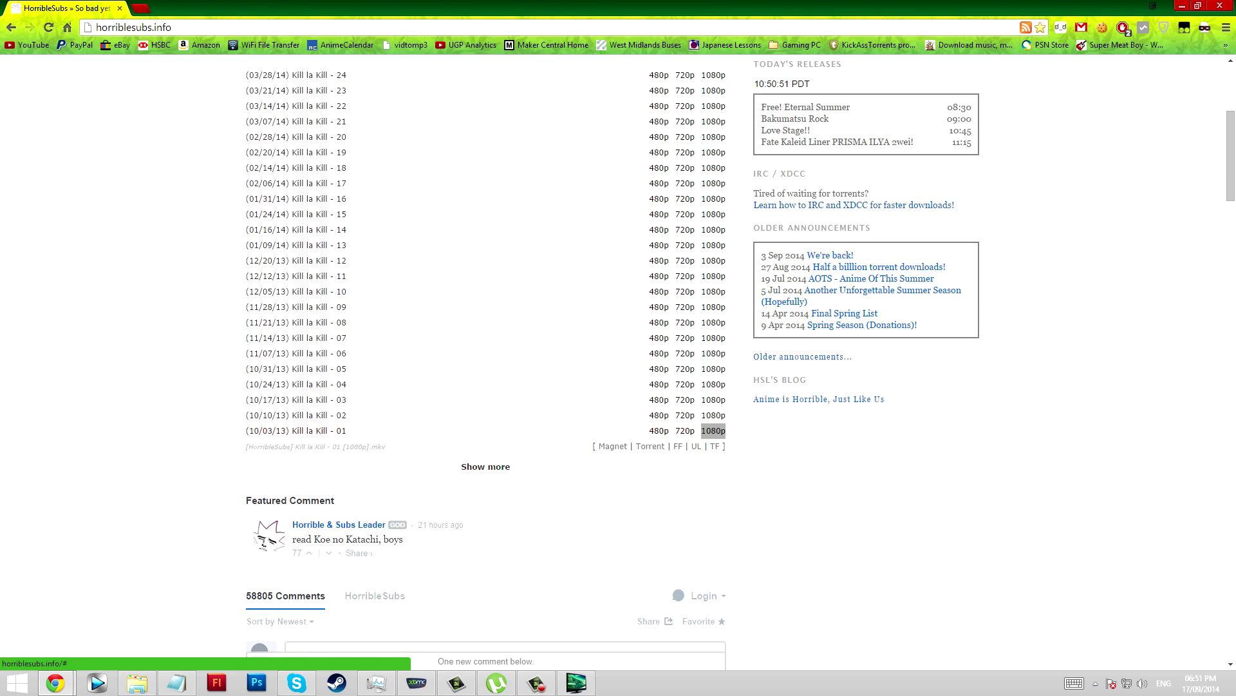
pyautogui.click(613, 445)
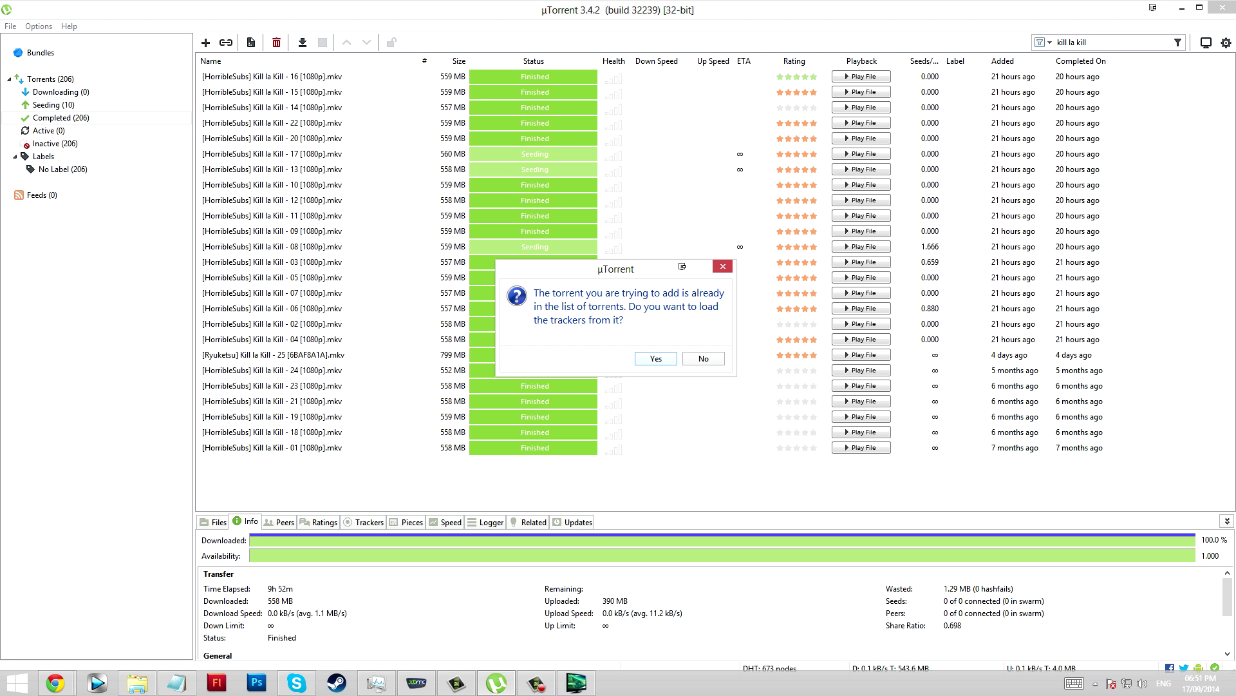
# Dismiss the already-listed notice, inspect the episode 22 torrent, then show the Any folder on your computer folder.
pyautogui.press('Return')
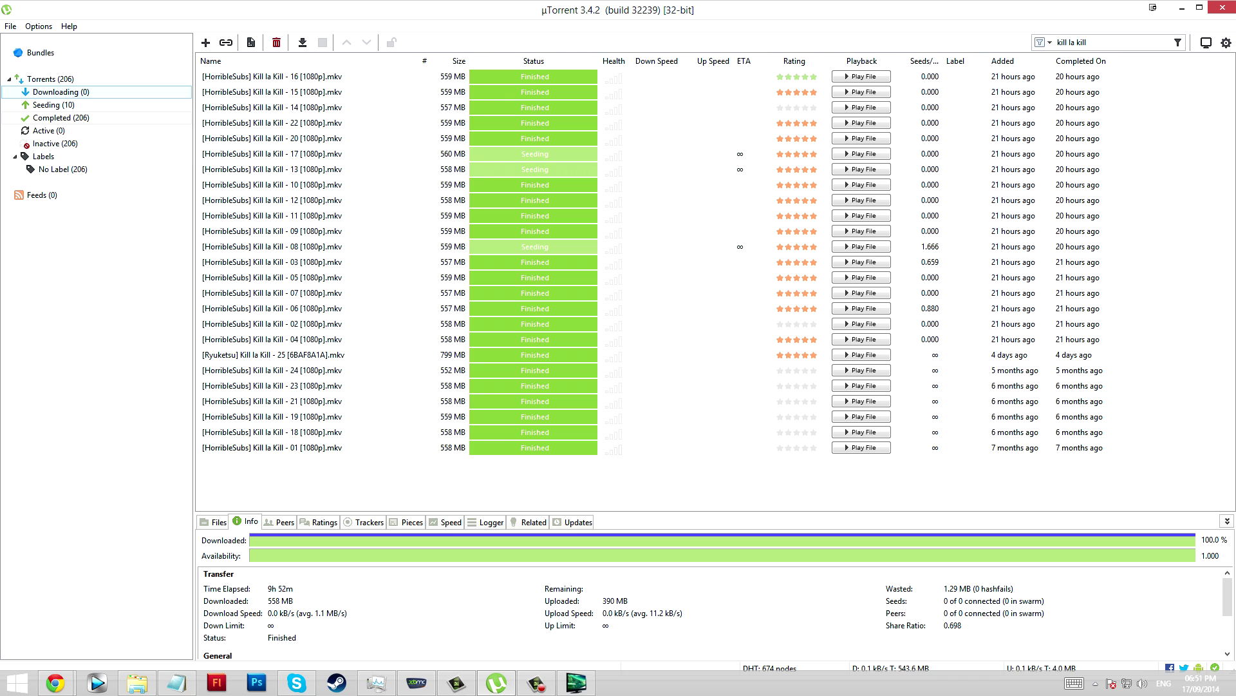
pyautogui.click(270, 123)
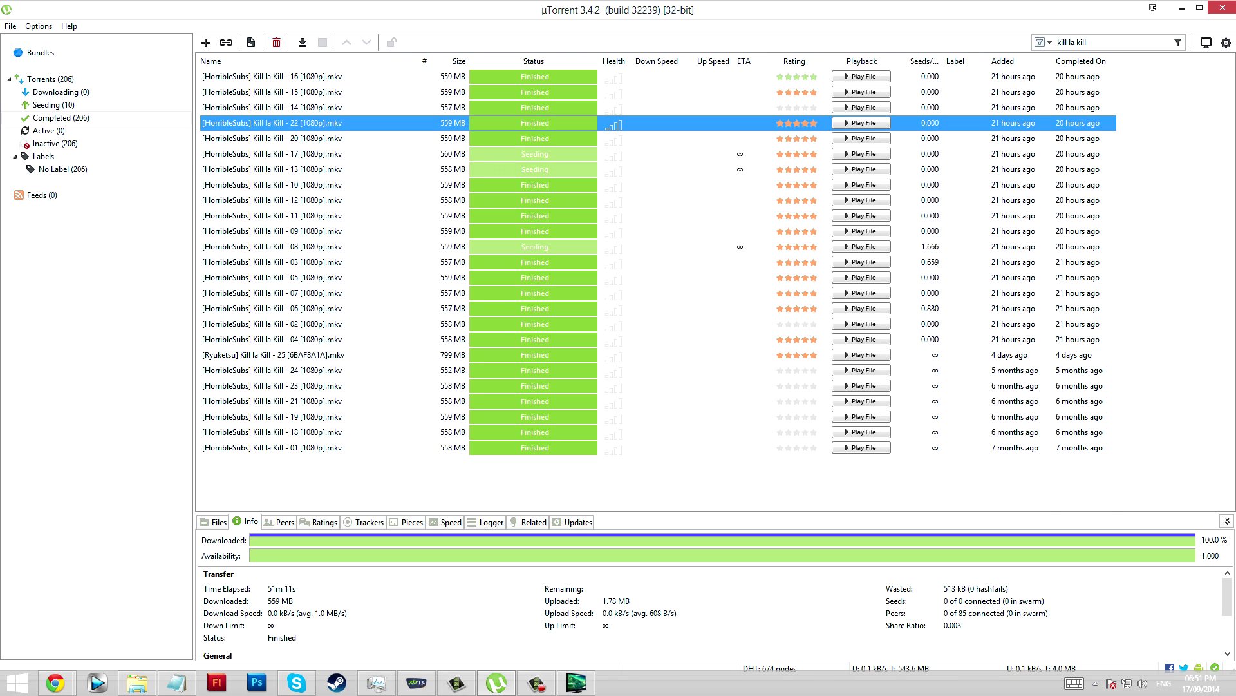
pyautogui.click(137, 683)
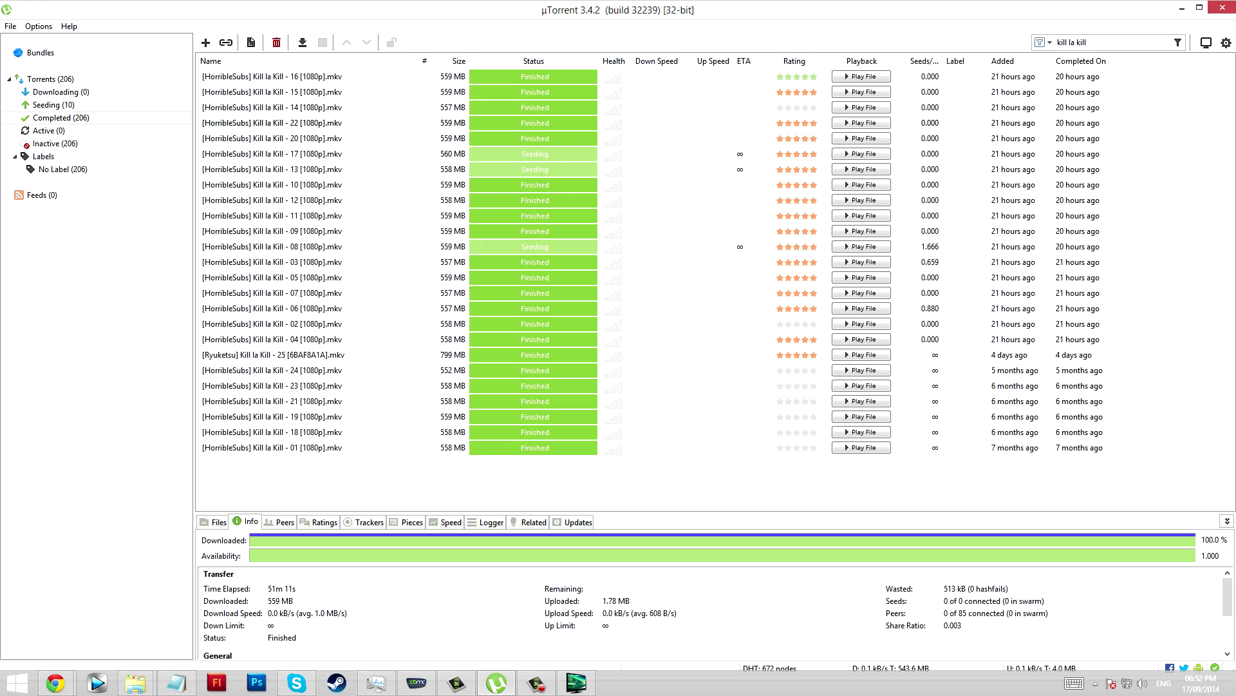
pyautogui.click(1182, 8)
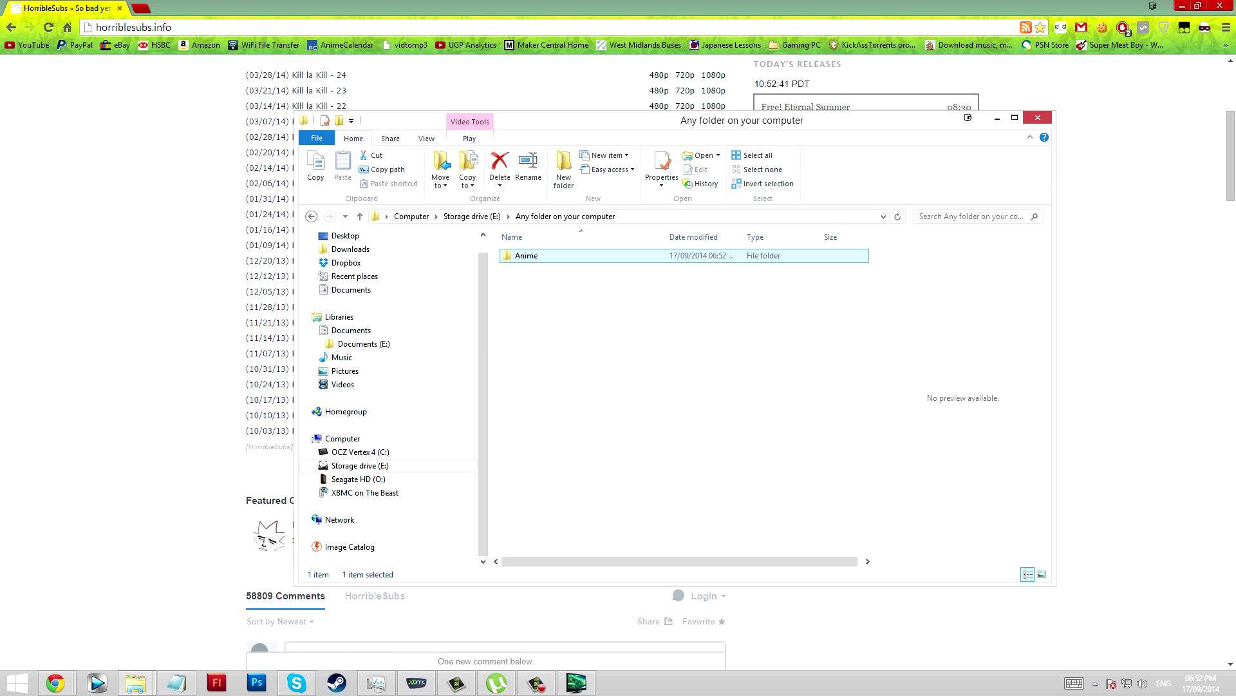
# Open the Anime folder and select the episode 01 and Episode 25 OVA videos.
pyautogui.press('Return')
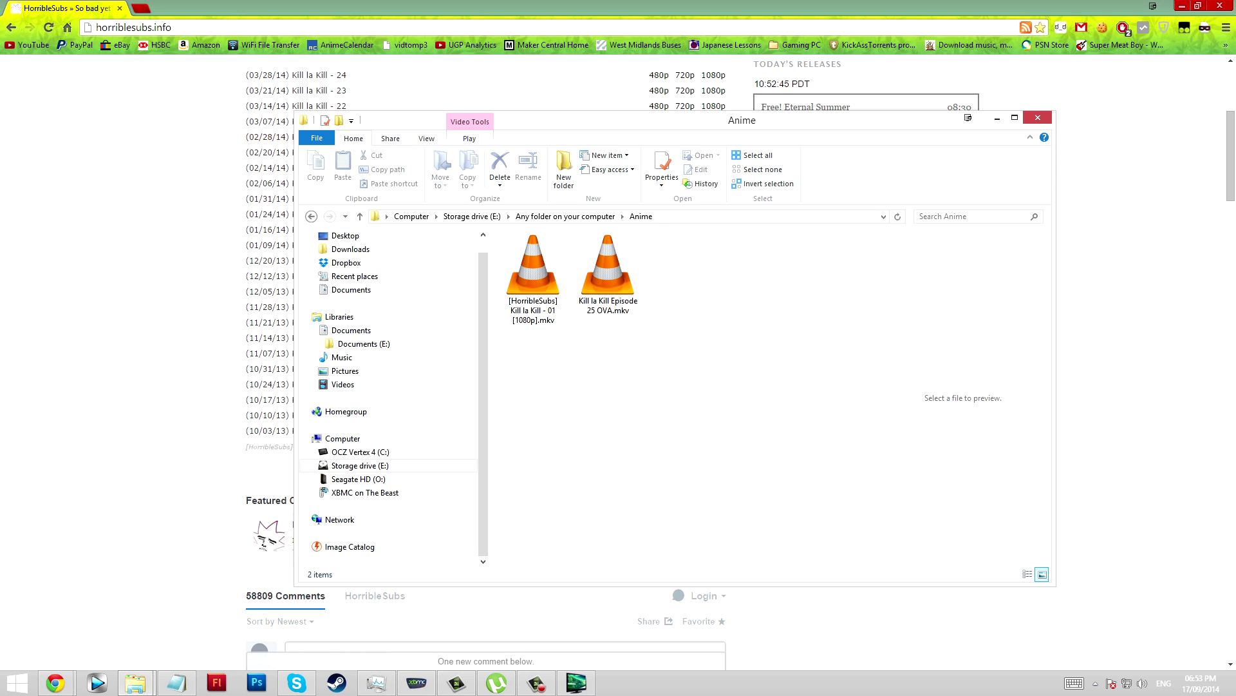
pyautogui.click(533, 277)
pyautogui.click(608, 274)
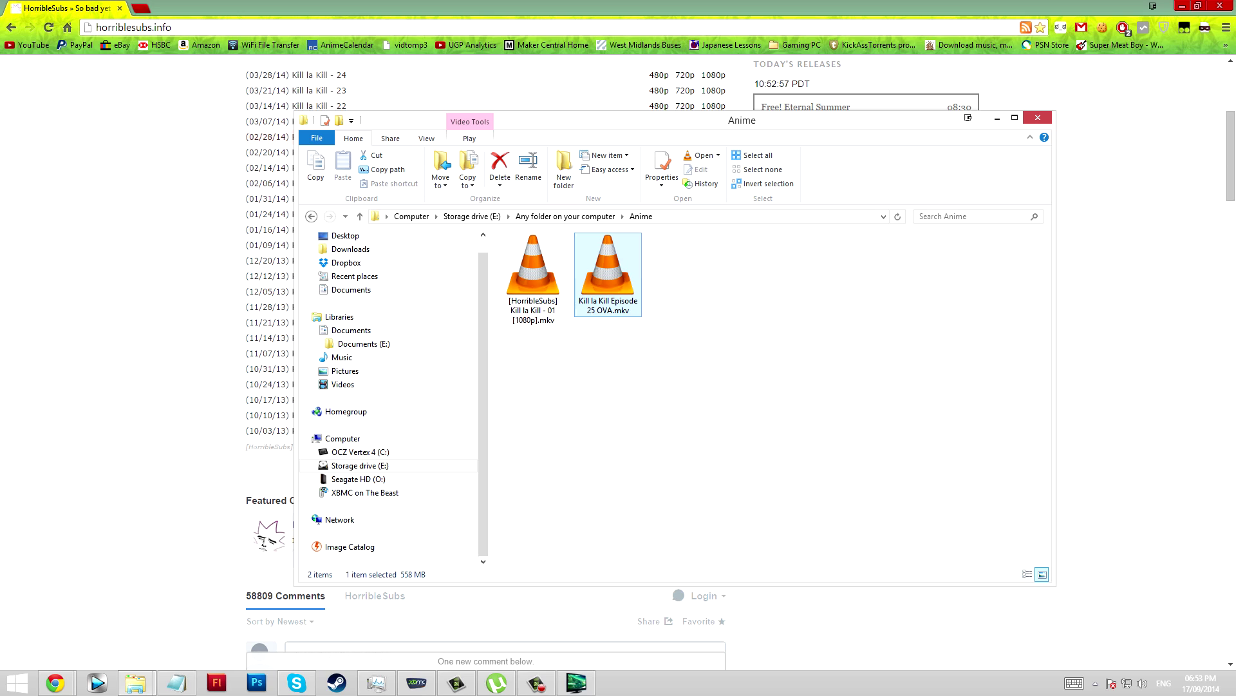
# Create a 'Kill la Kill' folder in Anime, move both videos into it, and open it.
pyautogui.hotkey('ctrl', 'space')
pyautogui.hotkey('ctrl', 'shift', 'n')
pyautogui.write('Kil')
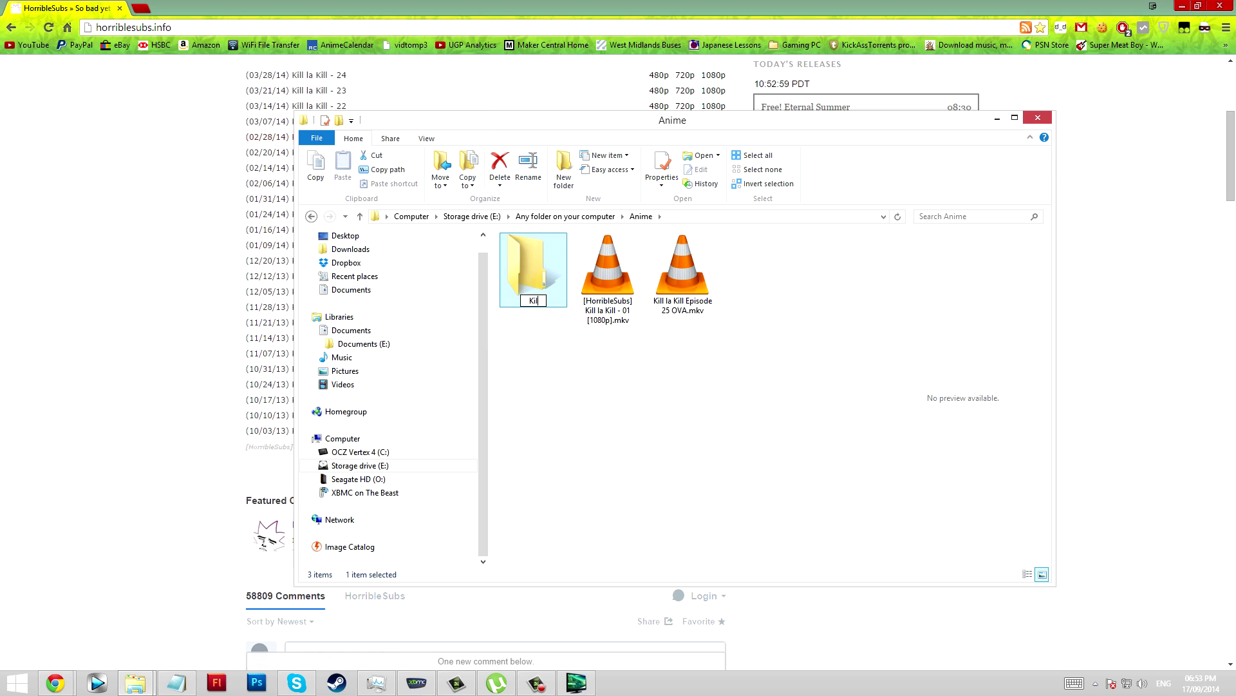
pyautogui.write('l la K')
pyautogui.write('ill')
pyautogui.moveTo(750, 392)
pyautogui.mouseDown()
pyautogui.moveTo(597, 264)
pyautogui.moveTo(533, 270)
pyautogui.mouseUp()
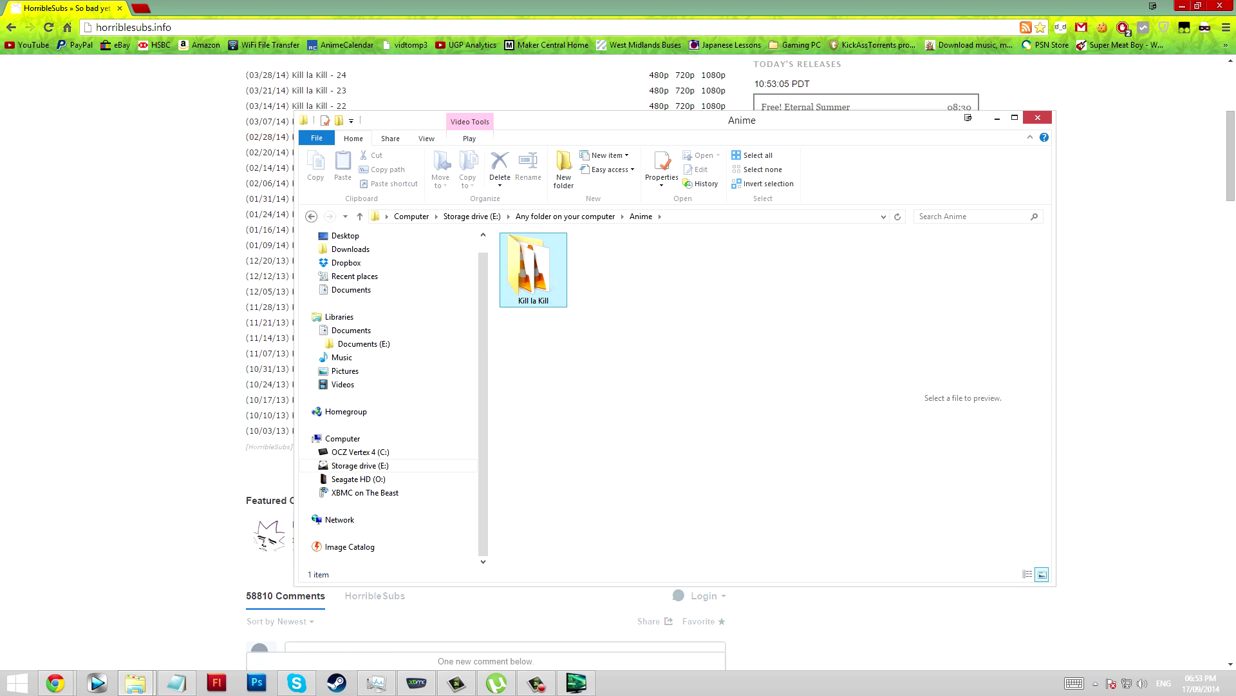
pyautogui.doubleClick(533, 271)
# Create a 'Season 1' subfolder and move the episode 01 video into it.
pyautogui.hotkey('ctrl', 'shift', 'n')
pyautogui.write('Ses')
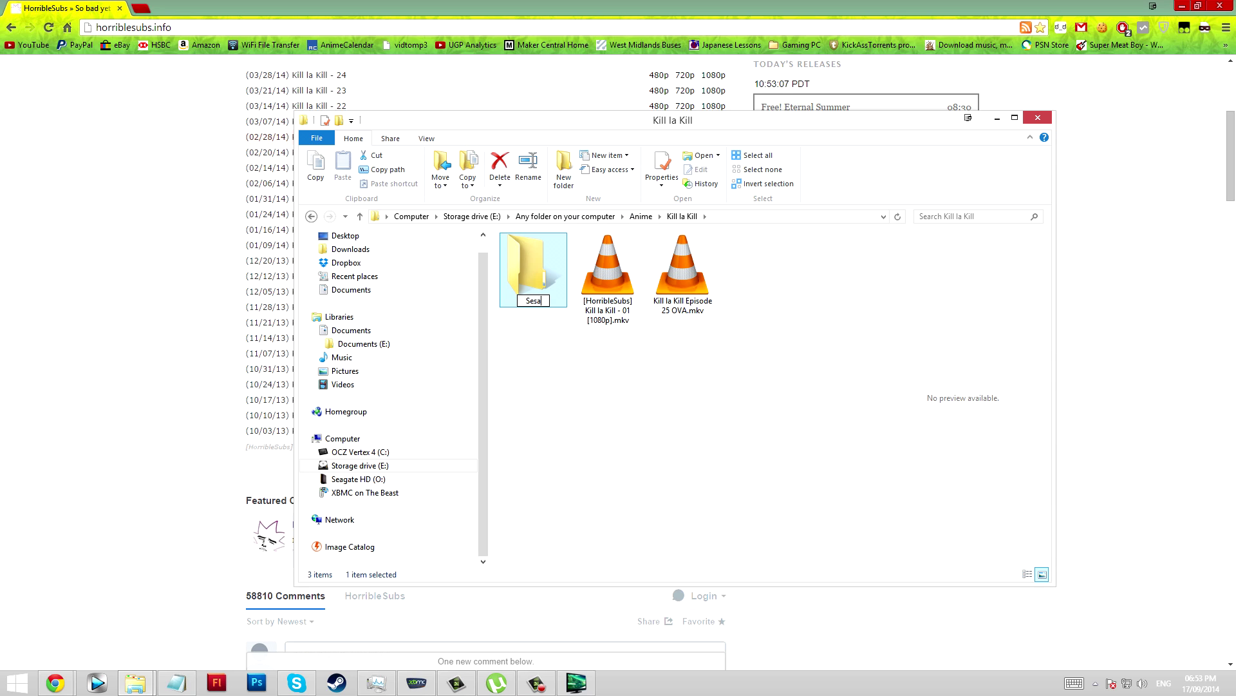
pyautogui.press('BackSpace')
pyautogui.write('ason 1')
pyautogui.press('Return')
pyautogui.click(608, 277)
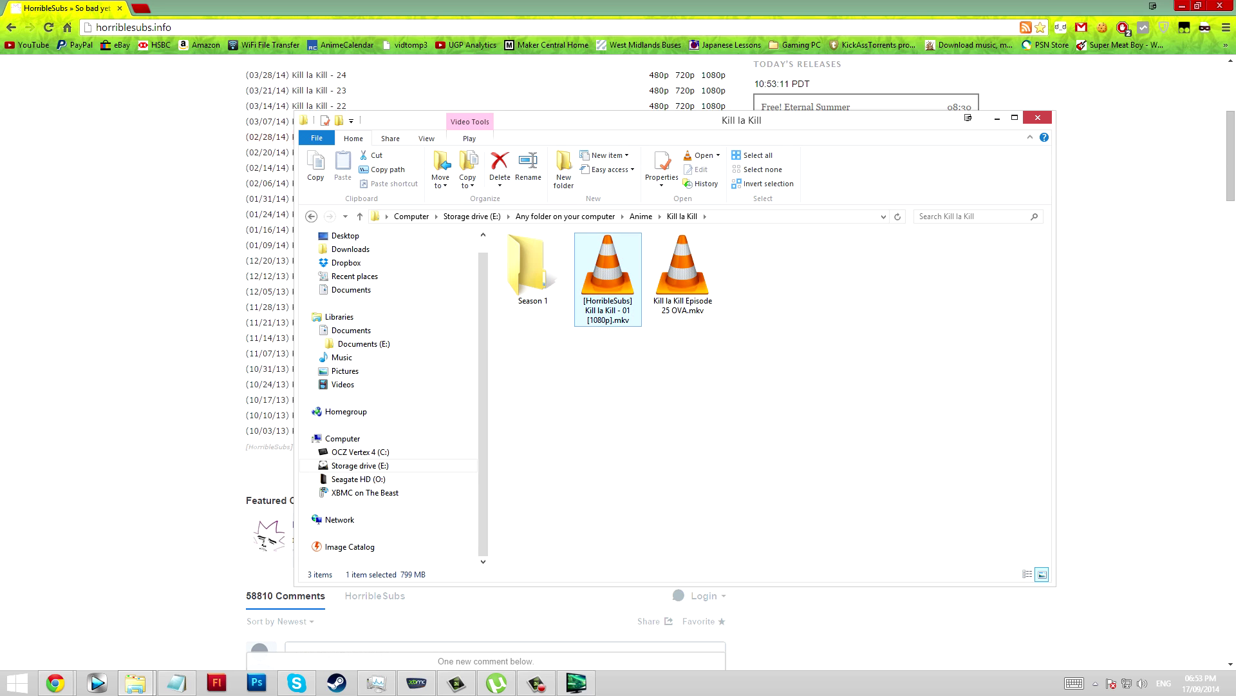
pyautogui.moveTo(608, 277); pyautogui.dragTo(529, 261)
pyautogui.click(608, 273)
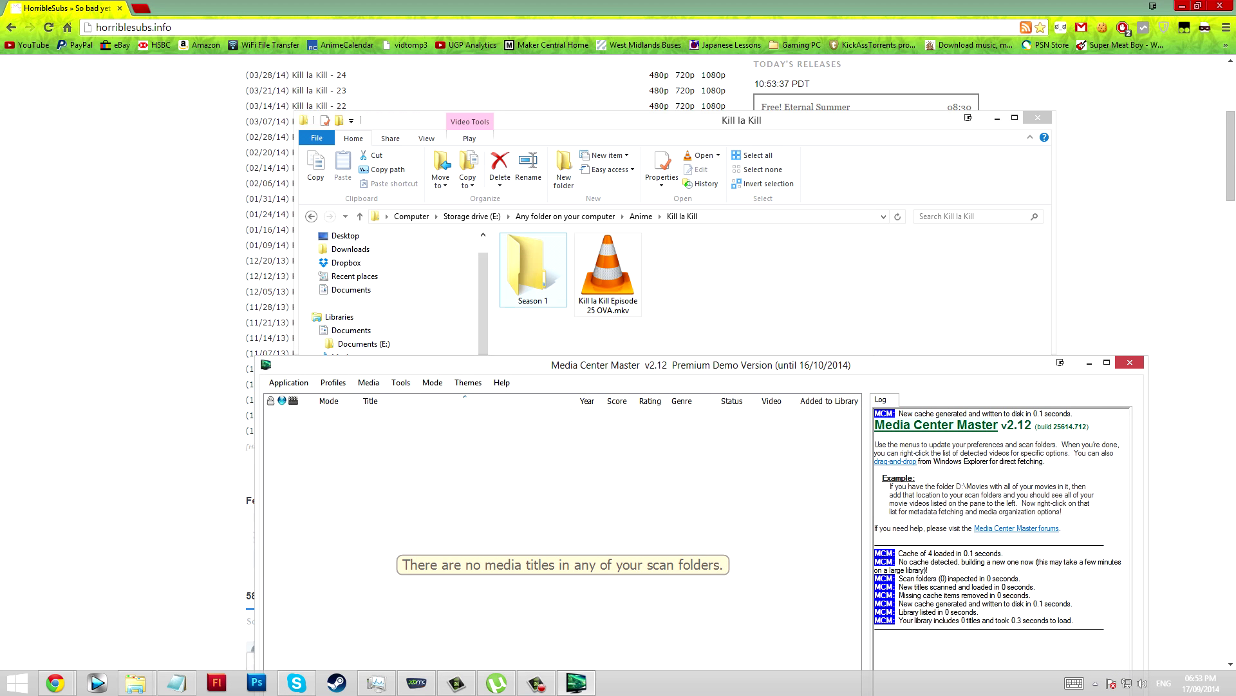
# Open Media Center Master's Settings & Preferences at the Organization tab.
pyautogui.click(533, 277)
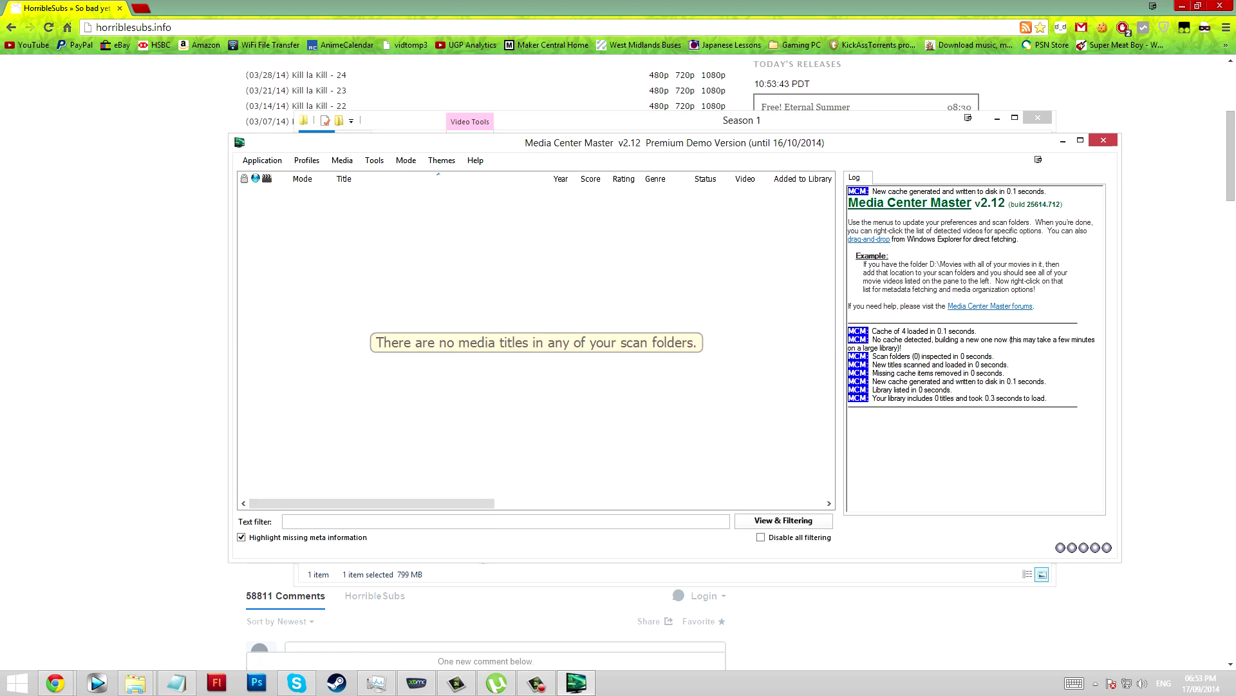
pyautogui.click(256, 129)
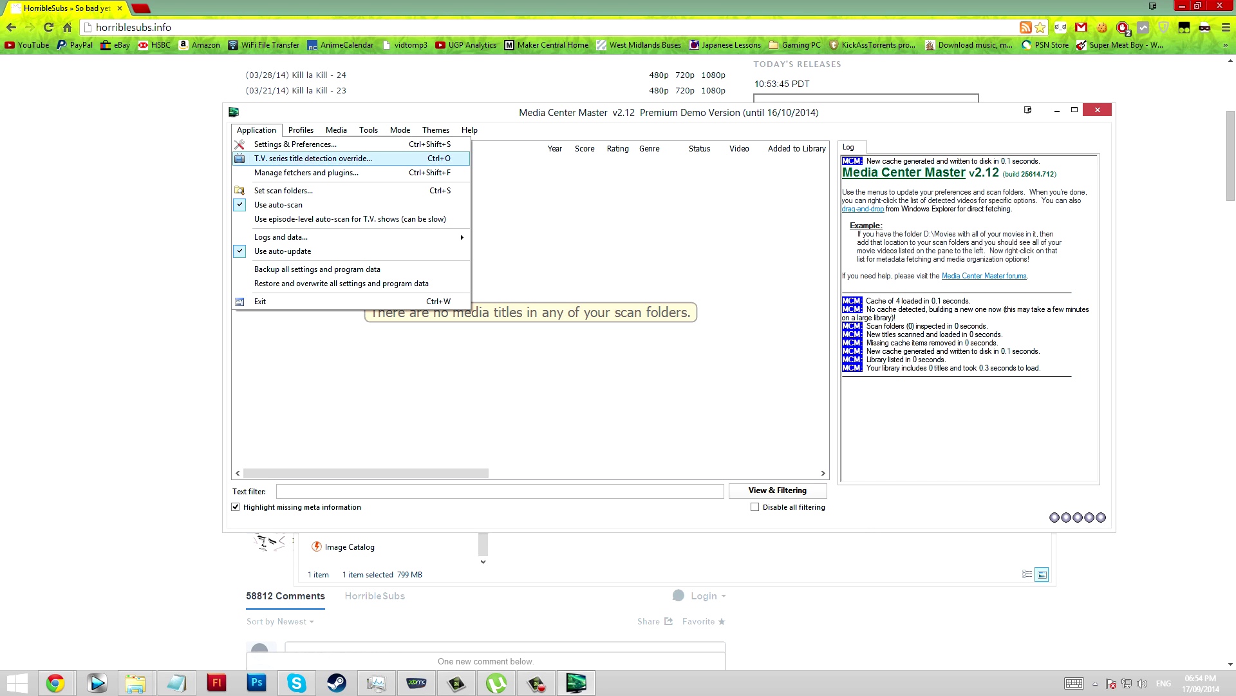
pyautogui.click(295, 144)
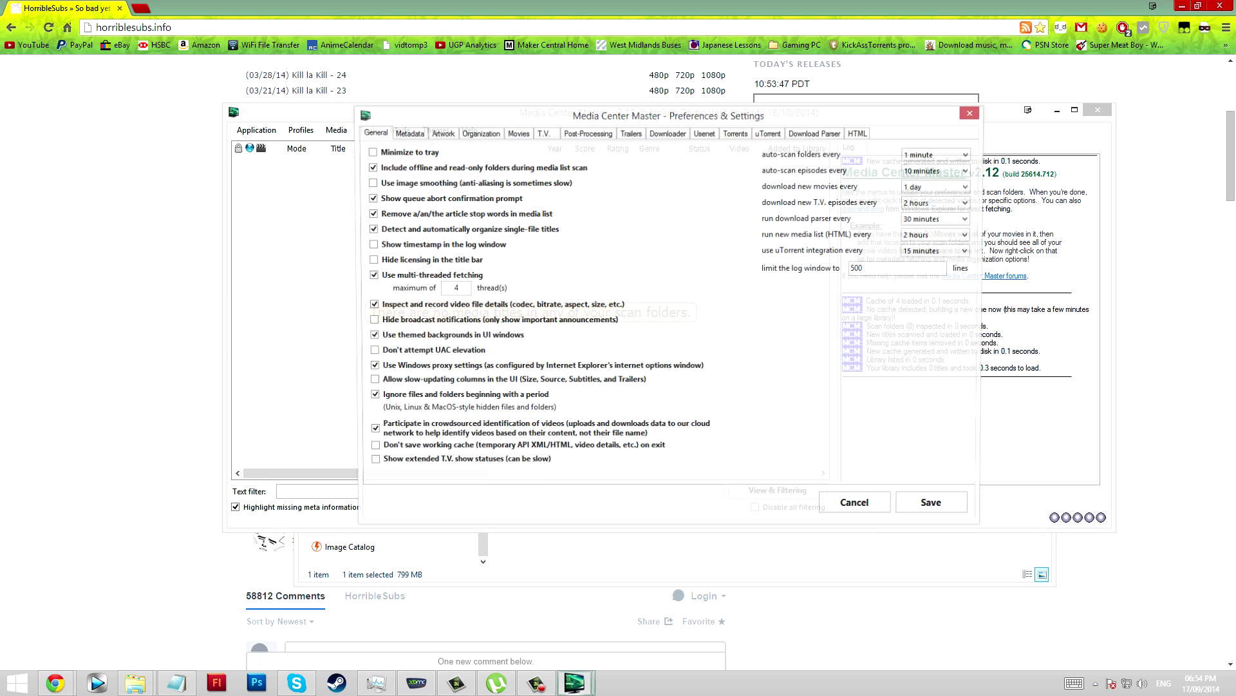
pyautogui.click(480, 132)
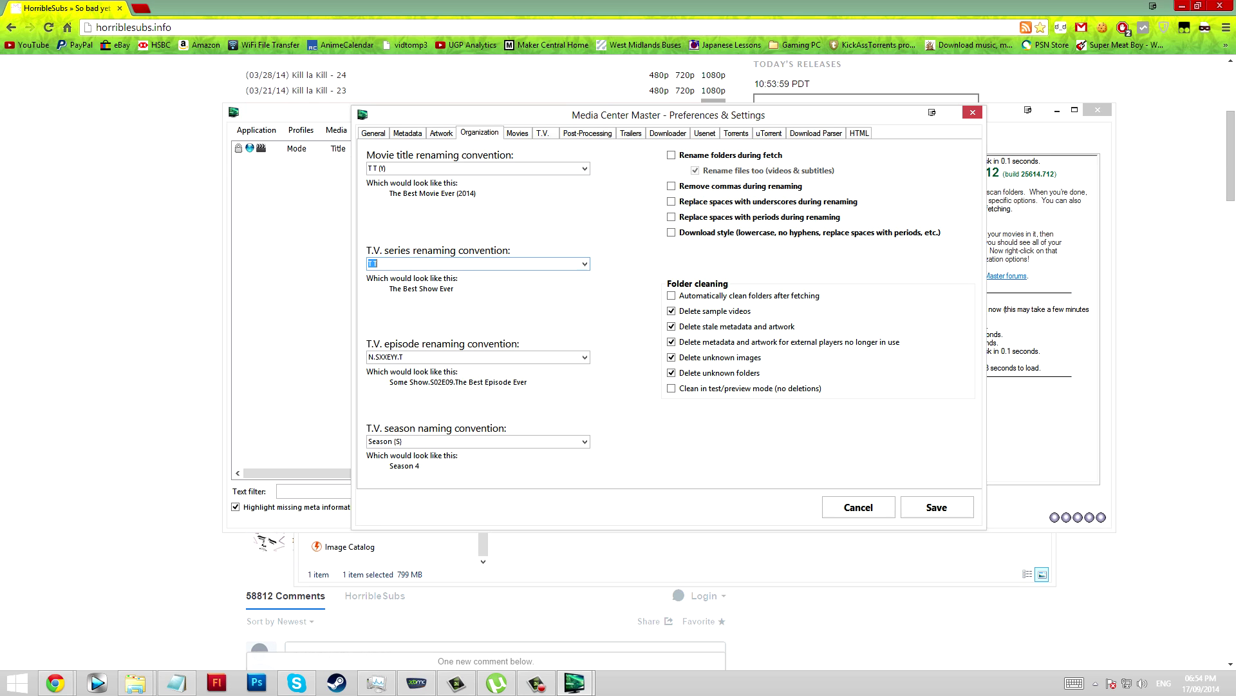
# Keep the series naming format T T and the episode format N.SXXEYY.T.
pyautogui.hotkey('alt', 'Down')
pyautogui.press('Return')
pyautogui.press('Tab')
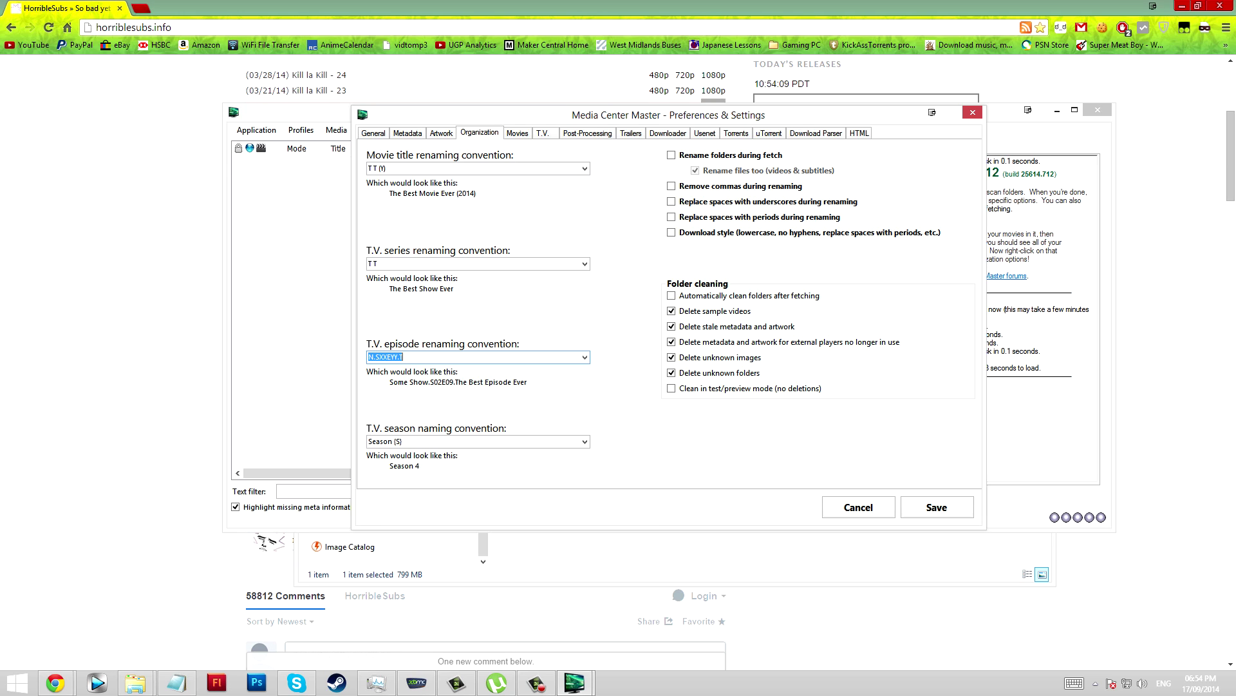
pyautogui.hotkey('alt', 'Down')
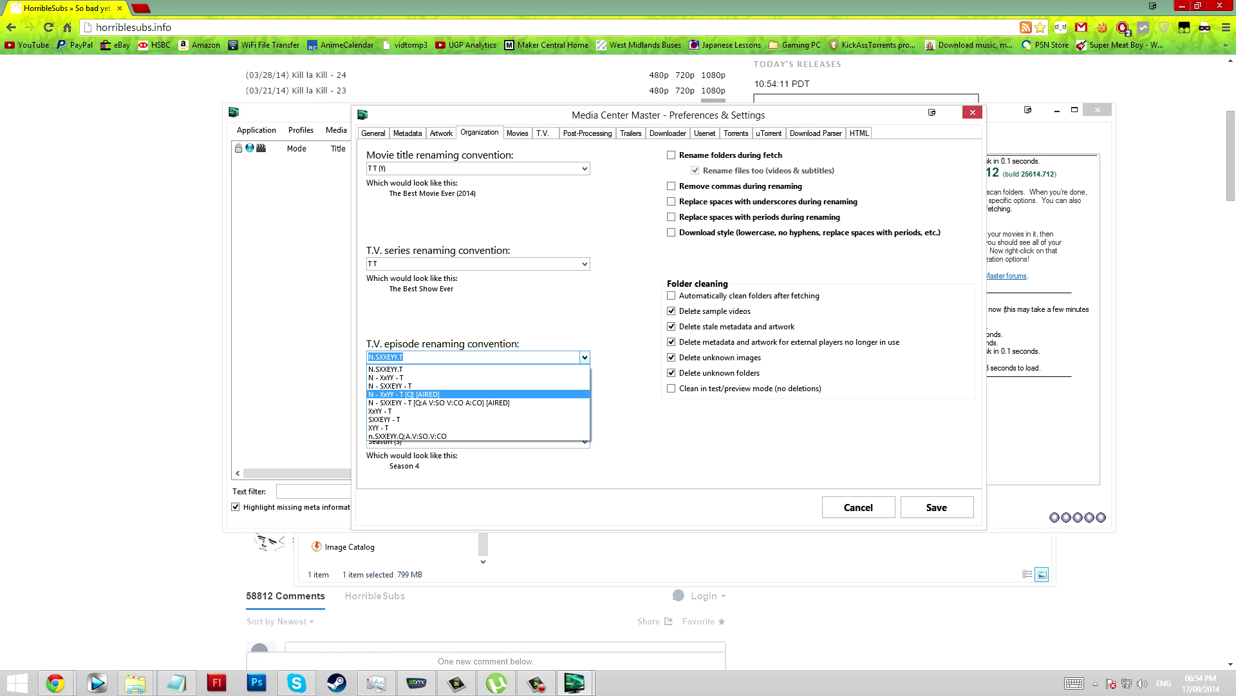
pyautogui.press('Return')
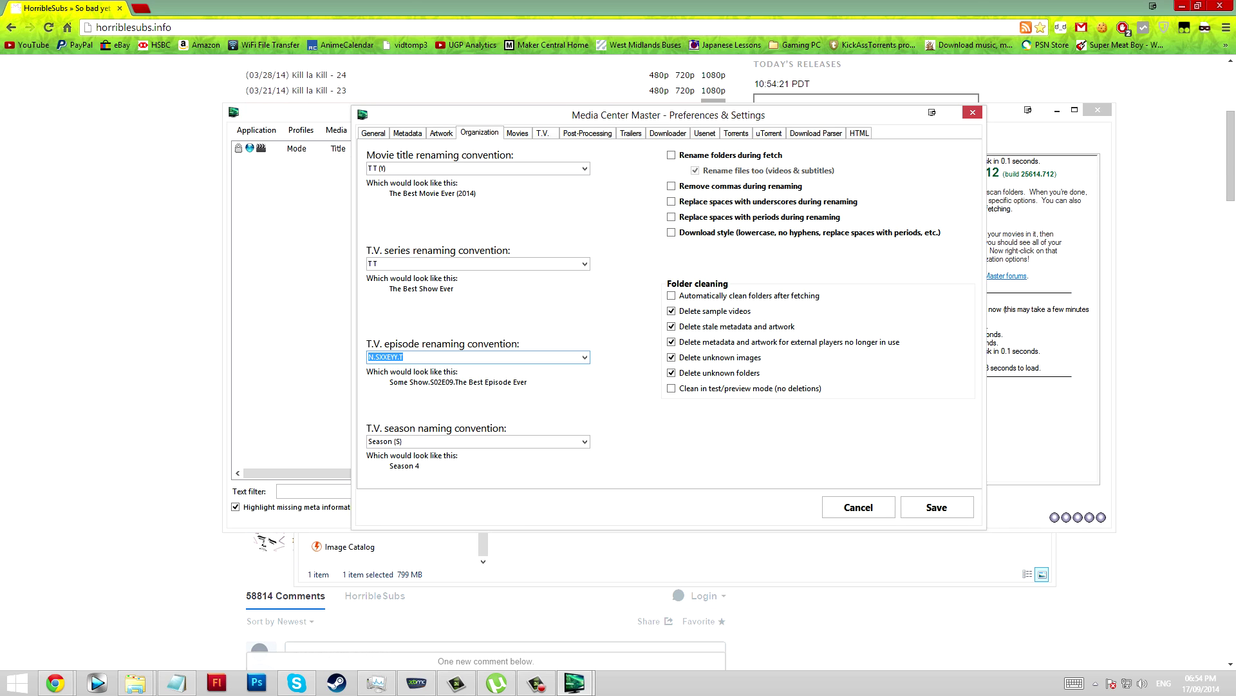
# Look over the General, Metadata and Artwork preference pages, then close Preferences.
pyautogui.click(374, 133)
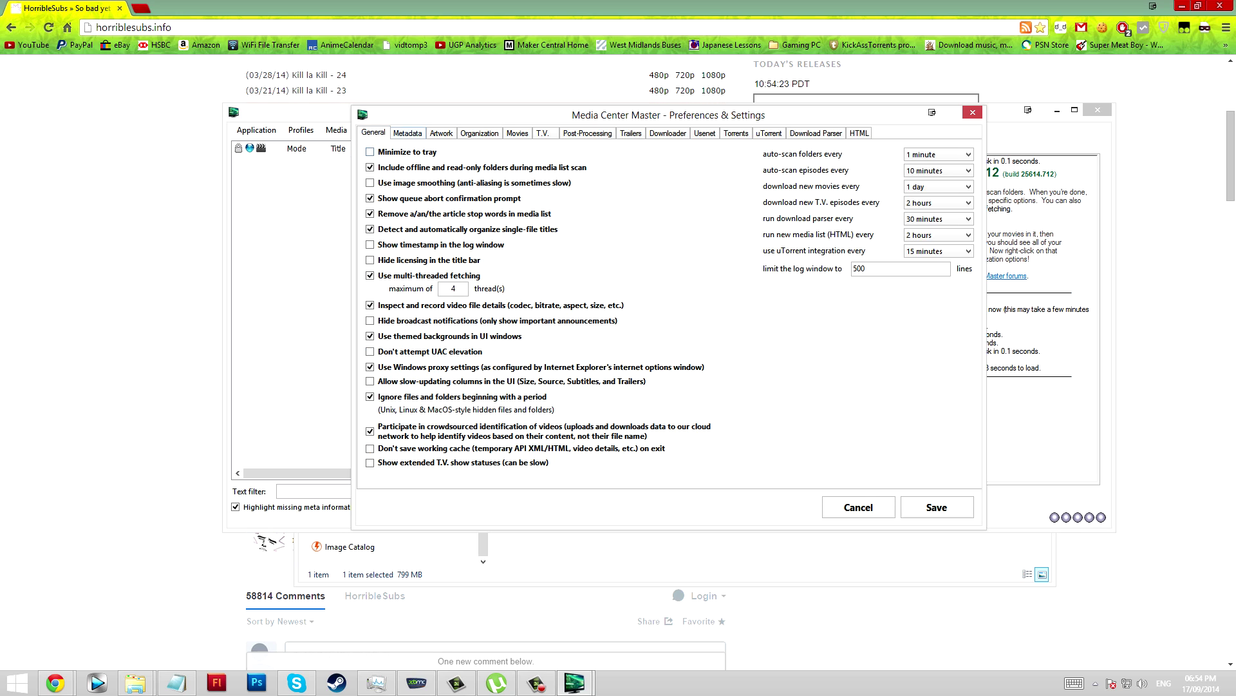
pyautogui.click(408, 133)
pyautogui.click(442, 133)
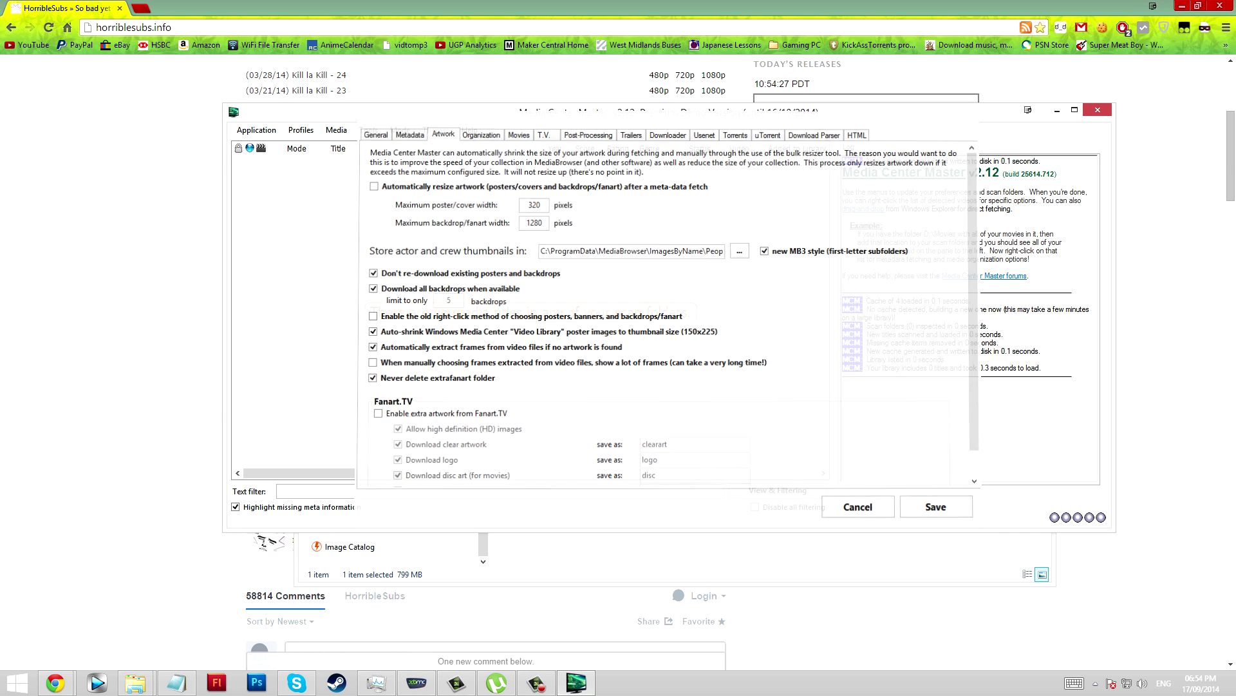
pyautogui.press('Escape')
# Add E:\Any folder on your computer\Anime as a TV scan folder and finish with Done.
pyautogui.hotkey('alt', 'a')
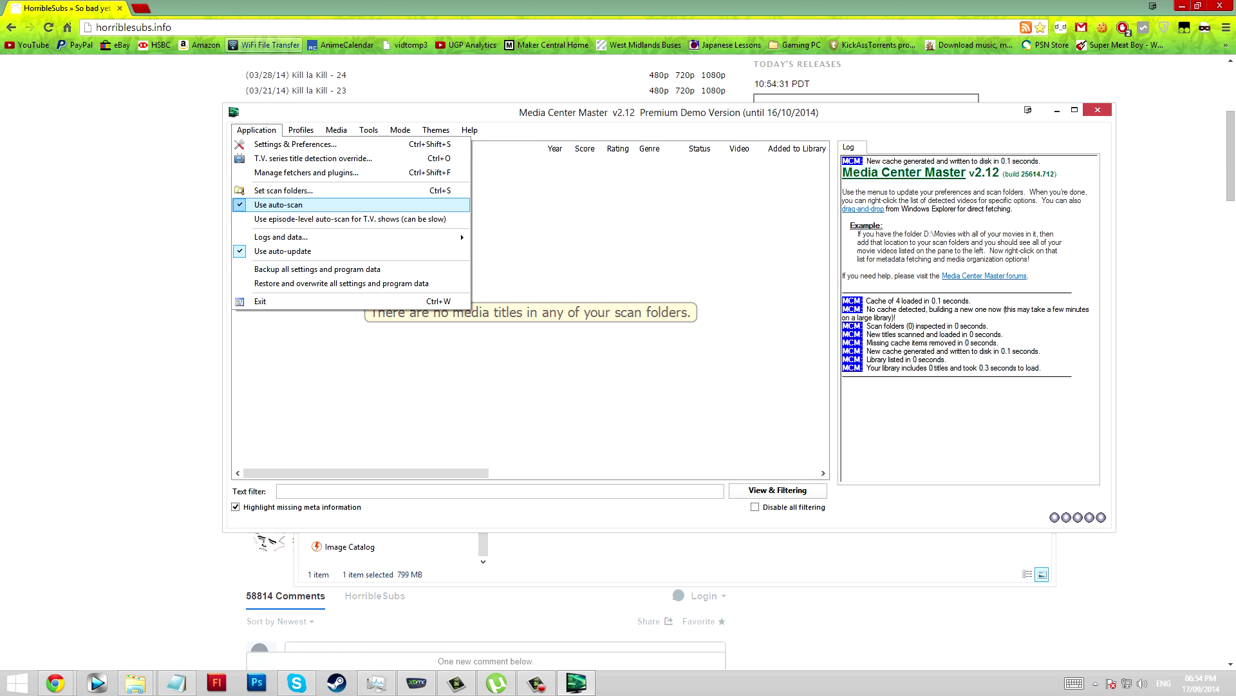
pyautogui.press('Up')
pyautogui.press('Down')
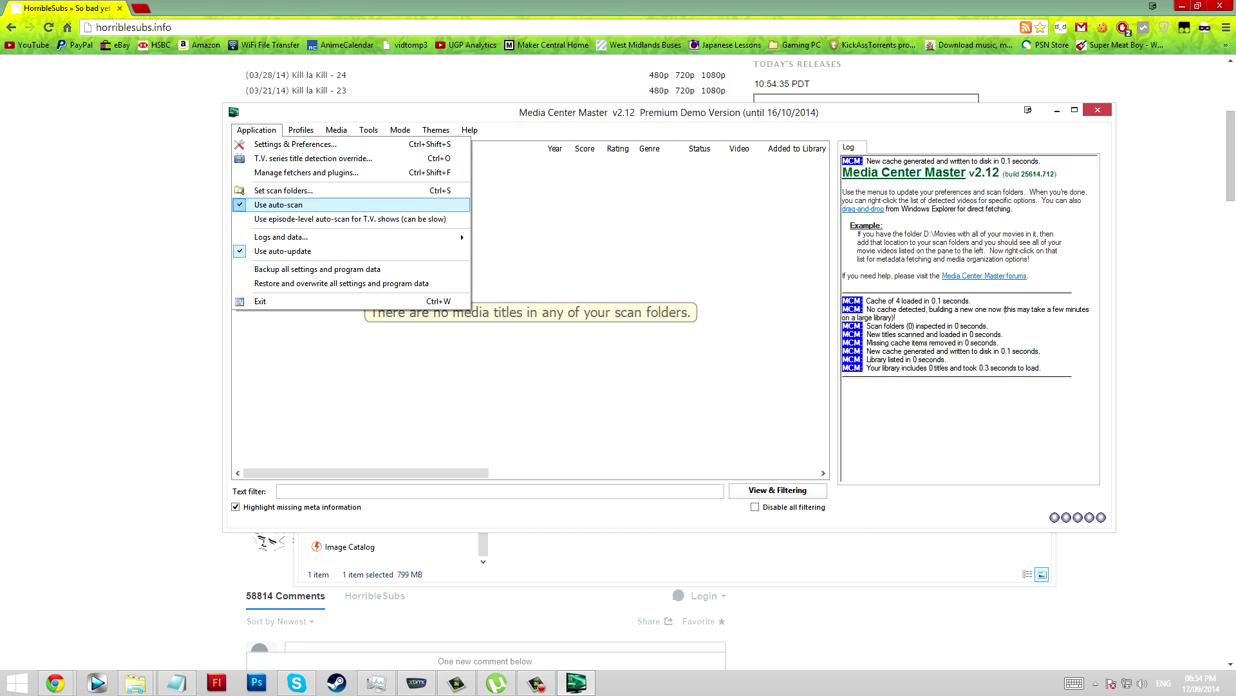
pyautogui.press('Up')
pyautogui.press('Up')
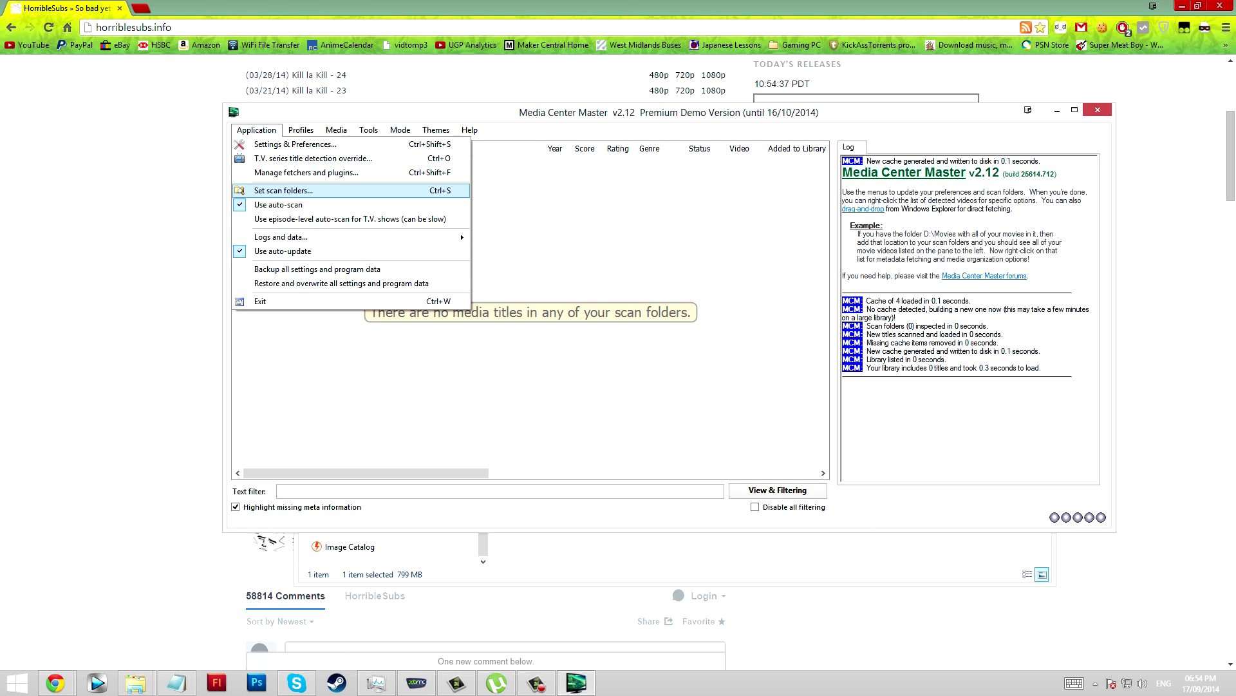
pyautogui.press('Return')
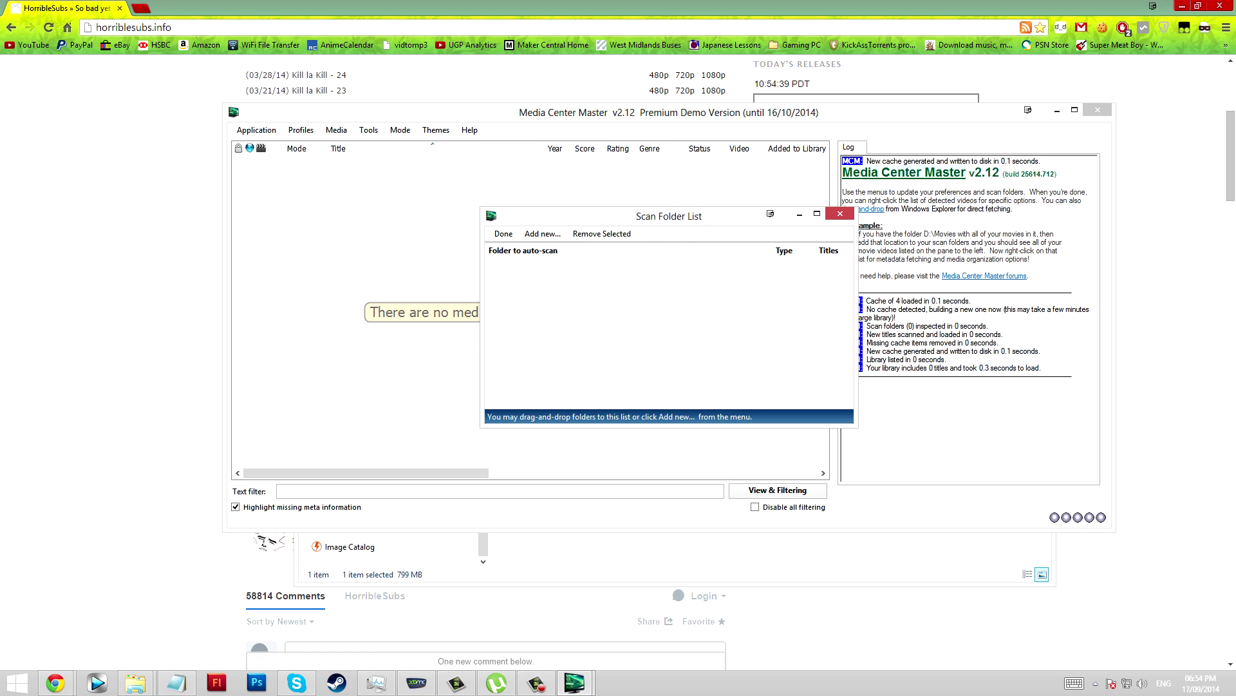
pyautogui.click(542, 233)
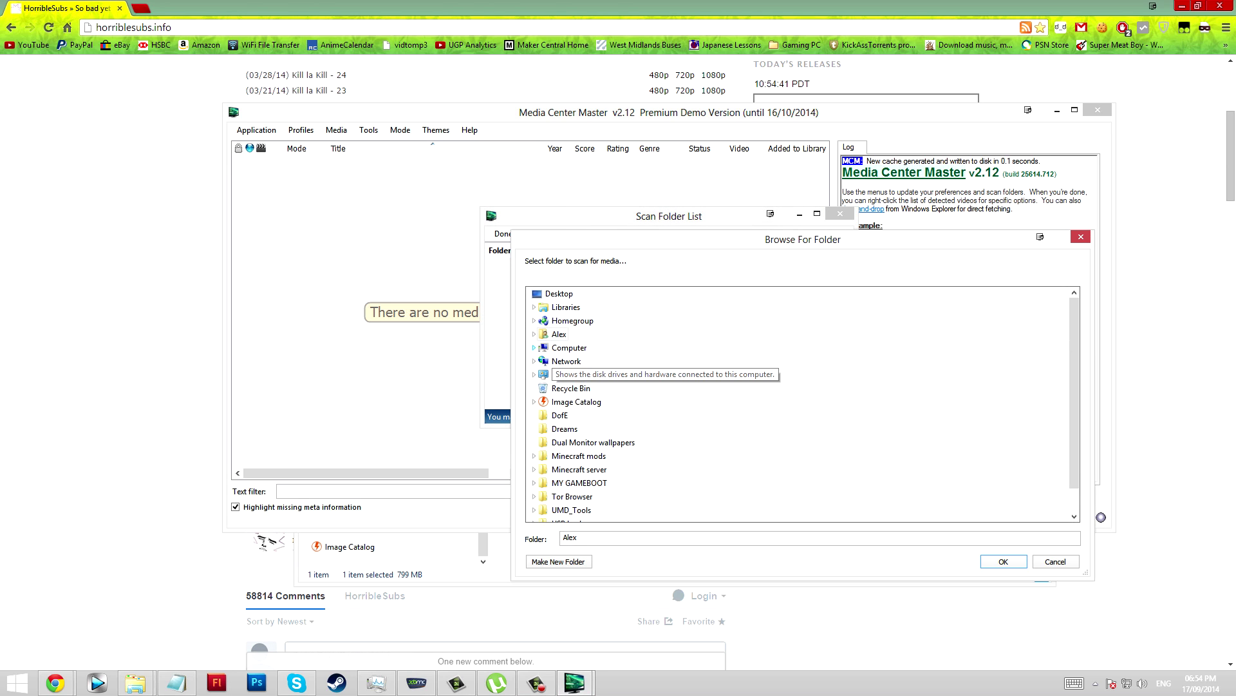
pyautogui.click(534, 348)
pyautogui.click(541, 387)
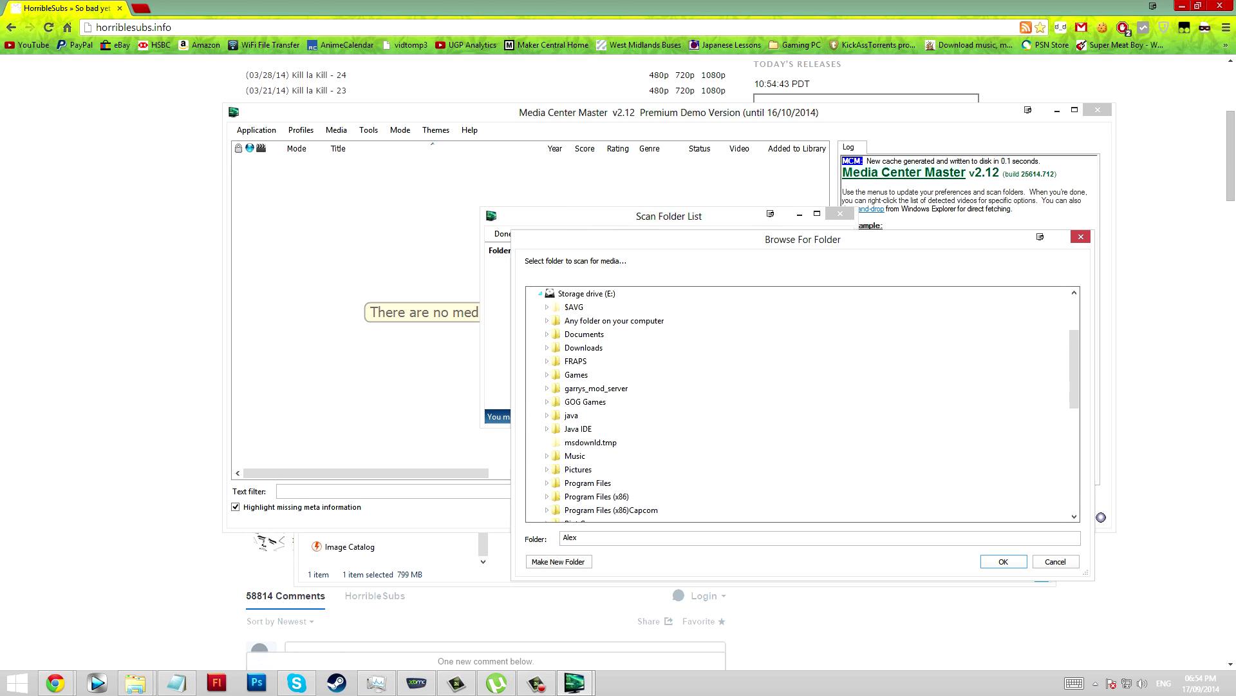
pyautogui.click(614, 320)
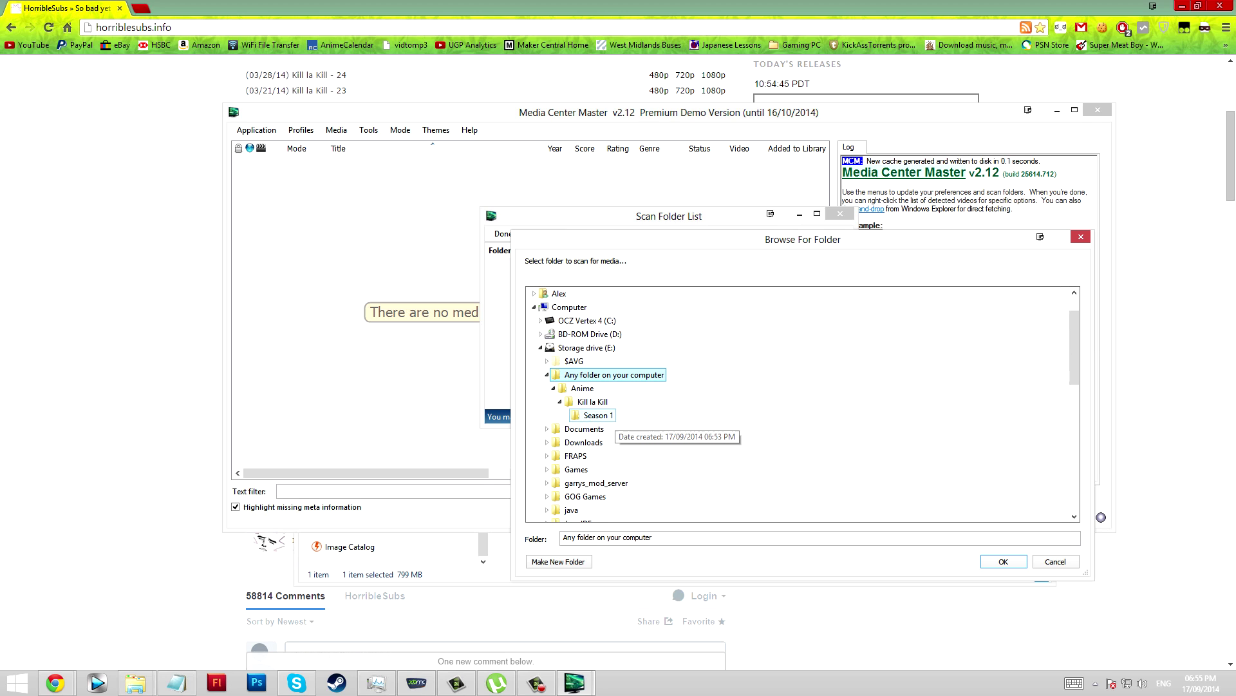
pyautogui.click(582, 388)
pyautogui.click(1004, 561)
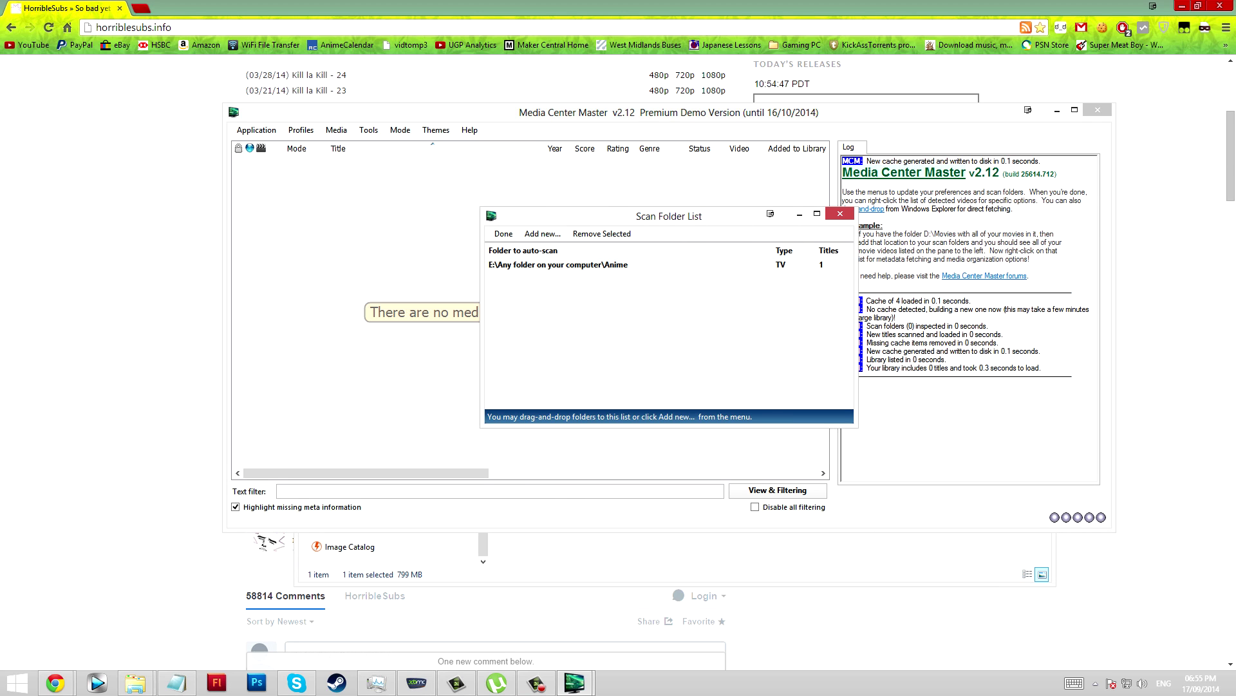
pyautogui.click(504, 233)
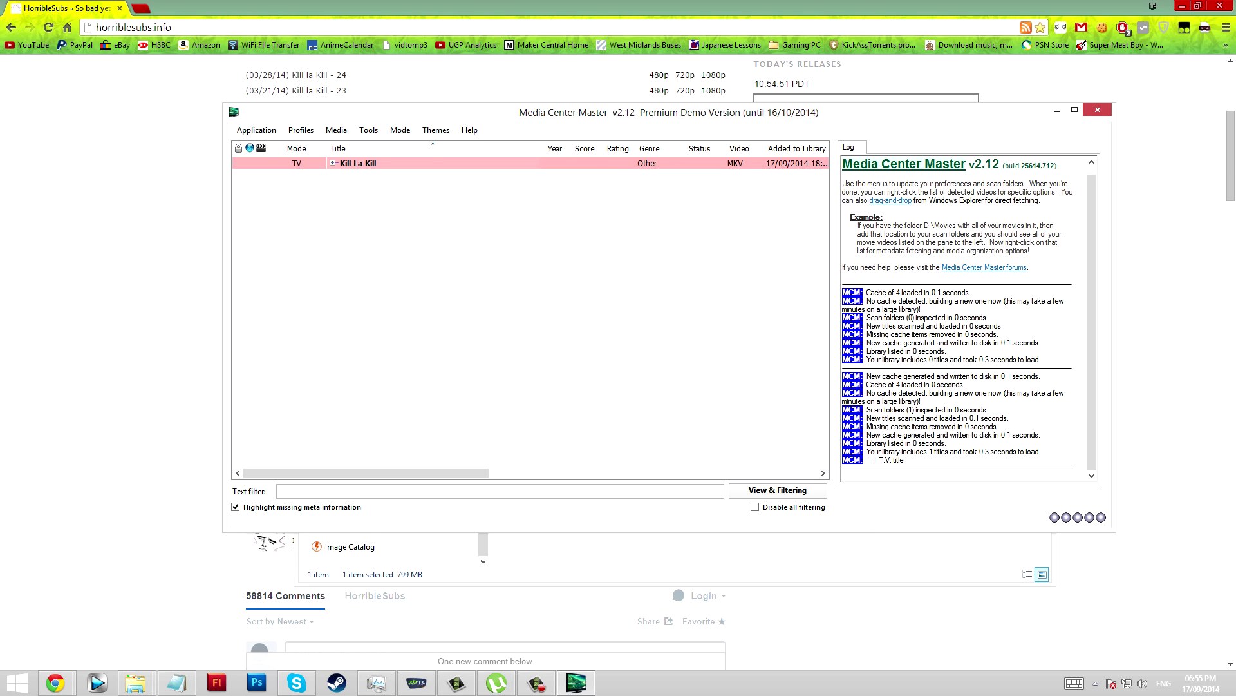
# Expand Kill La Kill and its season 0001, then fetch the show's TheTVDB metadata.
pyautogui.click(333, 163)
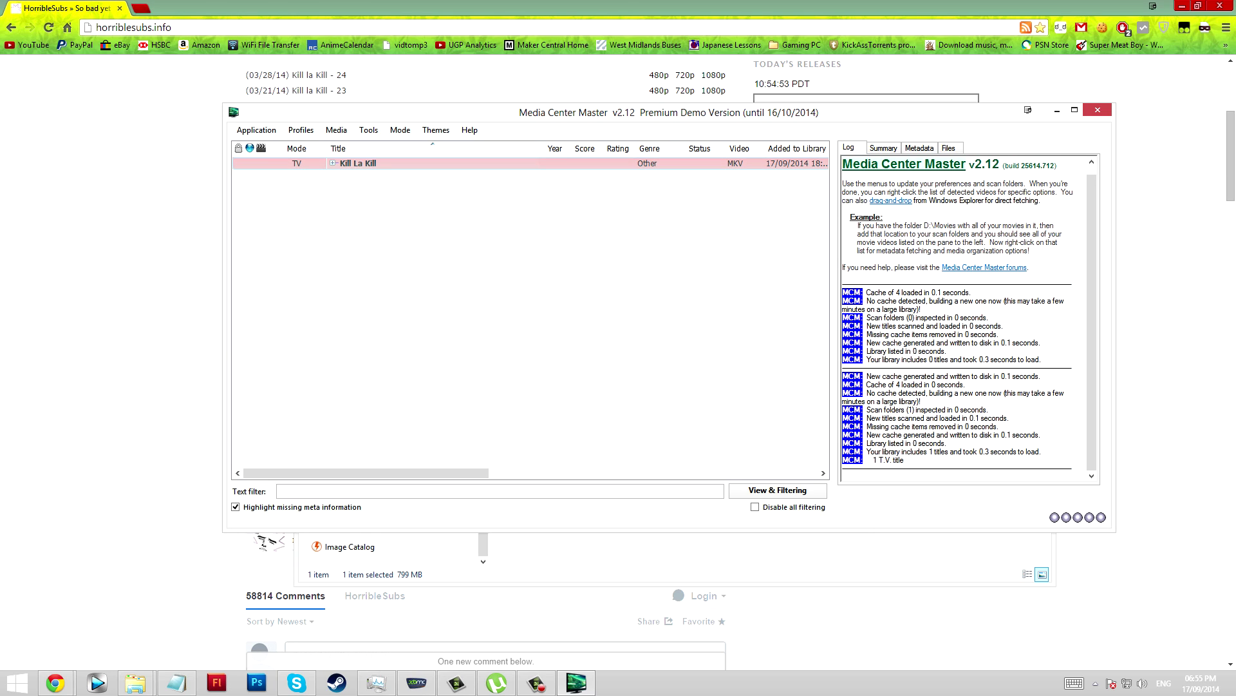
pyautogui.click(343, 174)
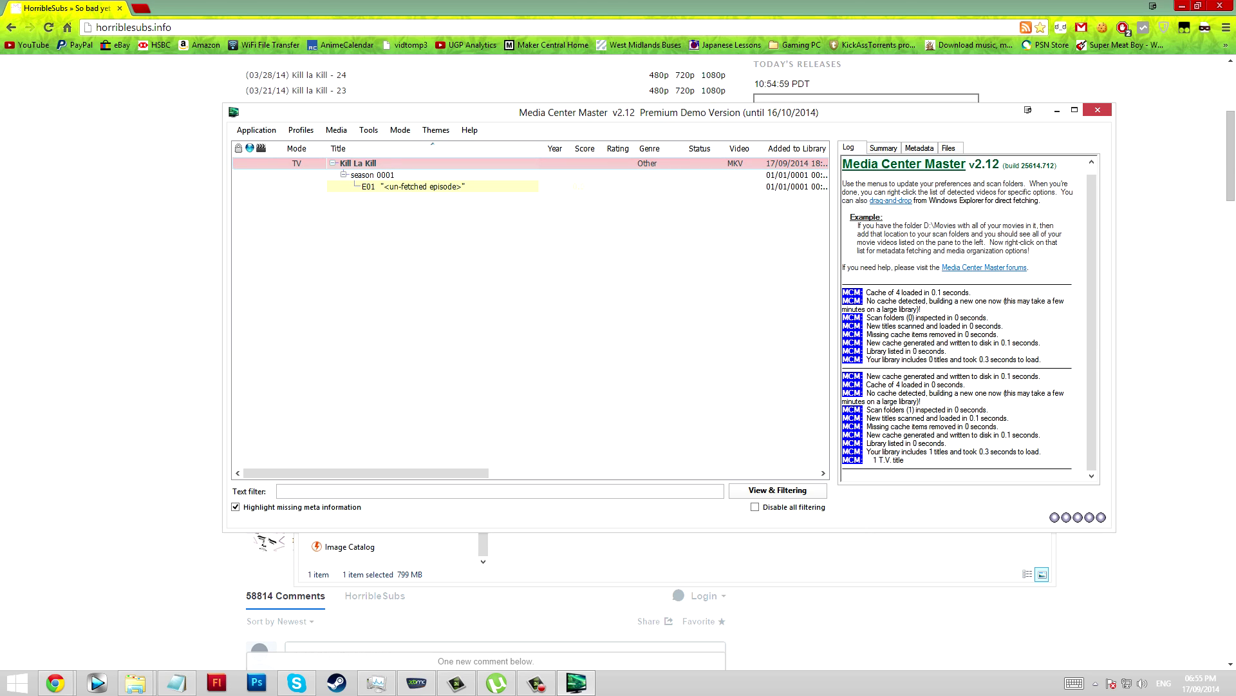
pyautogui.rightClick(410, 162)
pyautogui.click(438, 191)
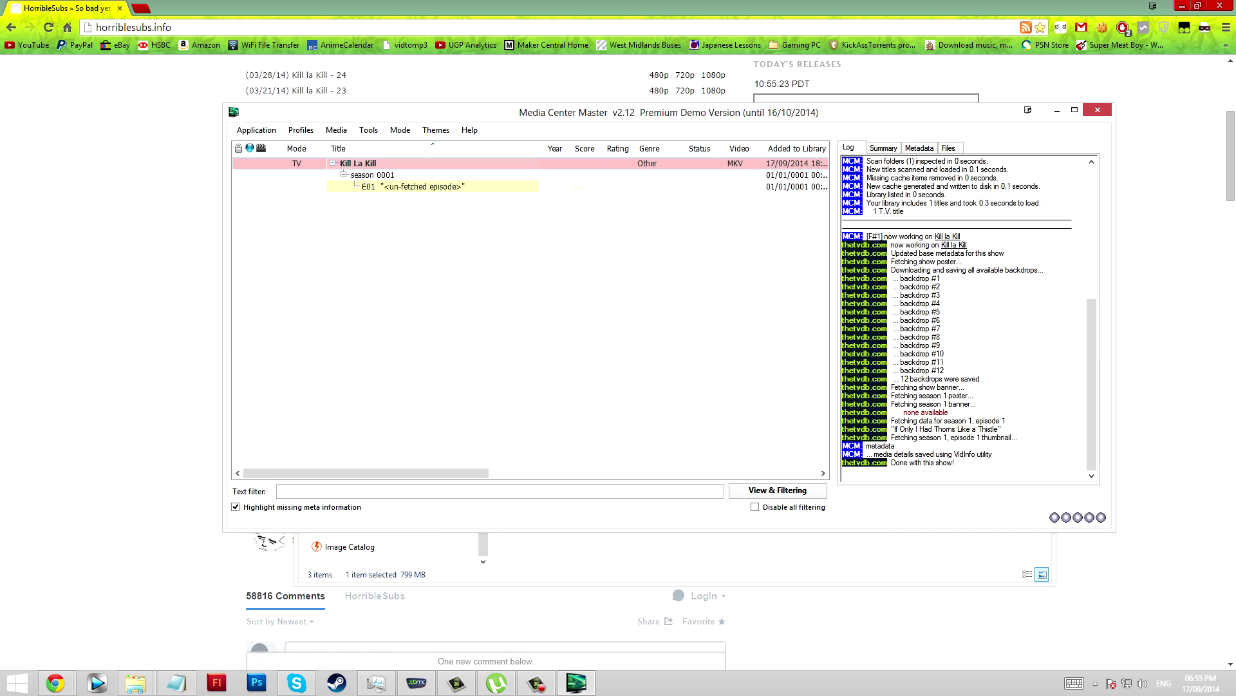
# Rename the Season 1 file to 'Kill la Kill.S01E01.If Only I Had Thorns Like a Thistle.mkv'.
pyautogui.click(948, 148)
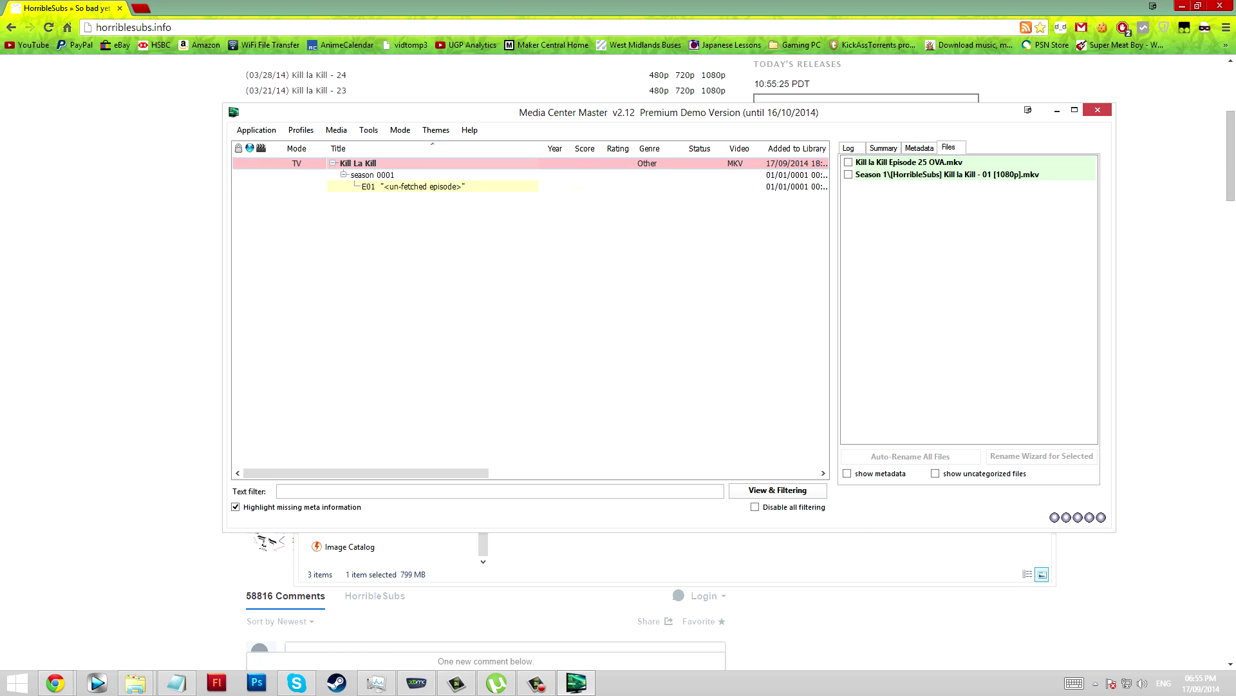
pyautogui.click(916, 174)
pyautogui.rightClick(915, 174)
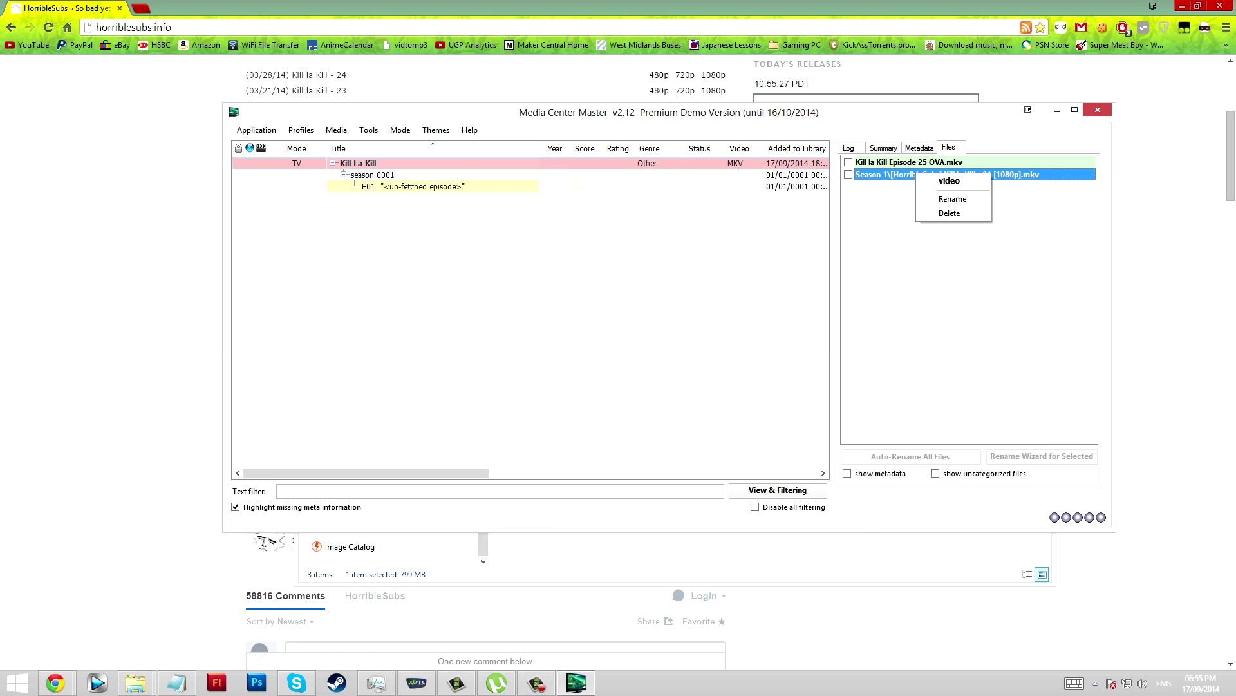
pyautogui.press('Escape')
pyautogui.click(909, 161)
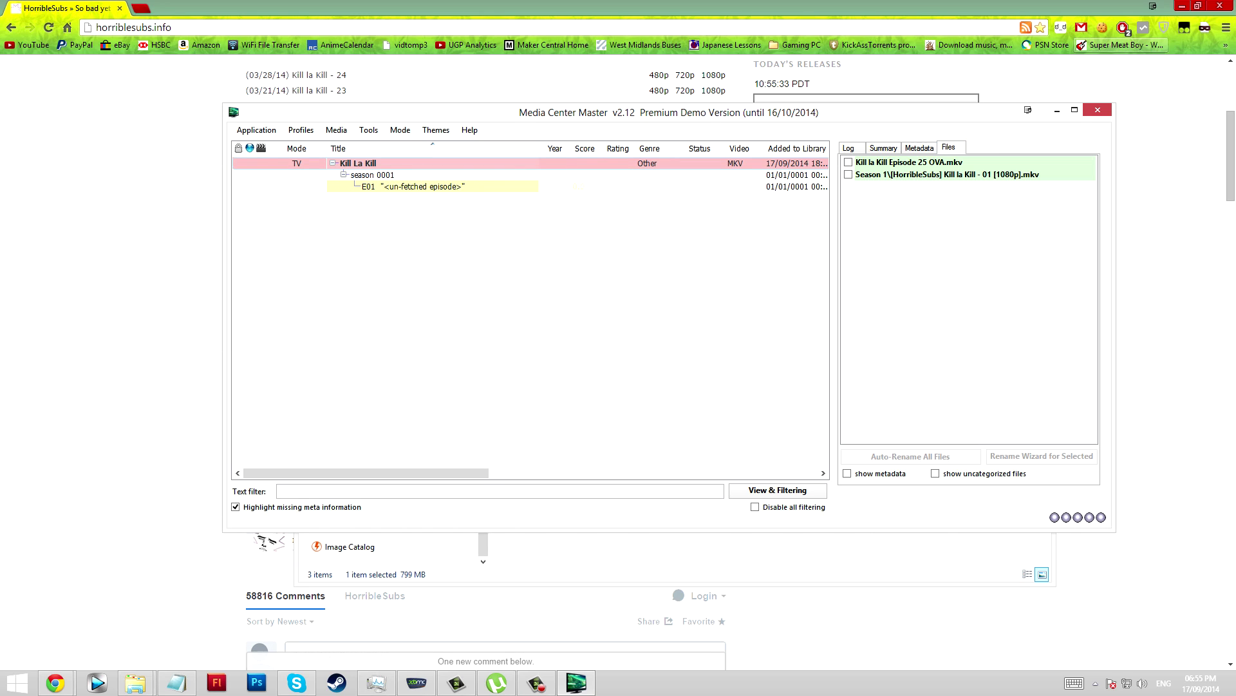
pyautogui.click(947, 174)
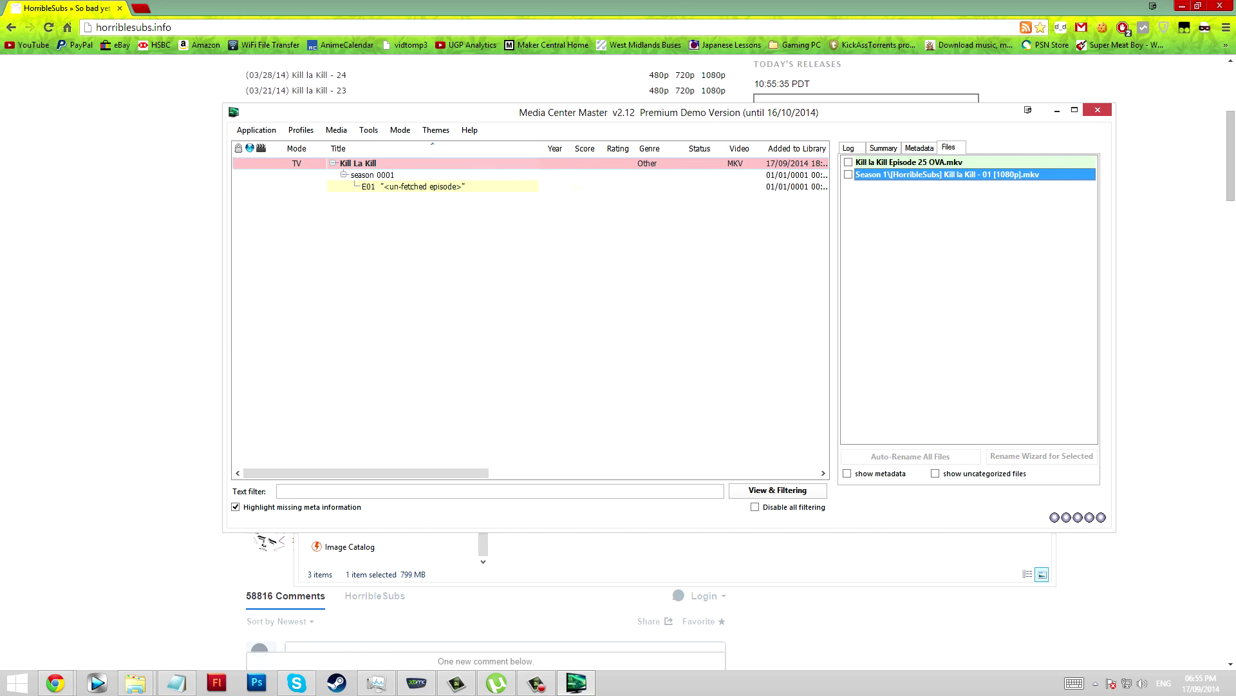
pyautogui.rightClick(1004, 175)
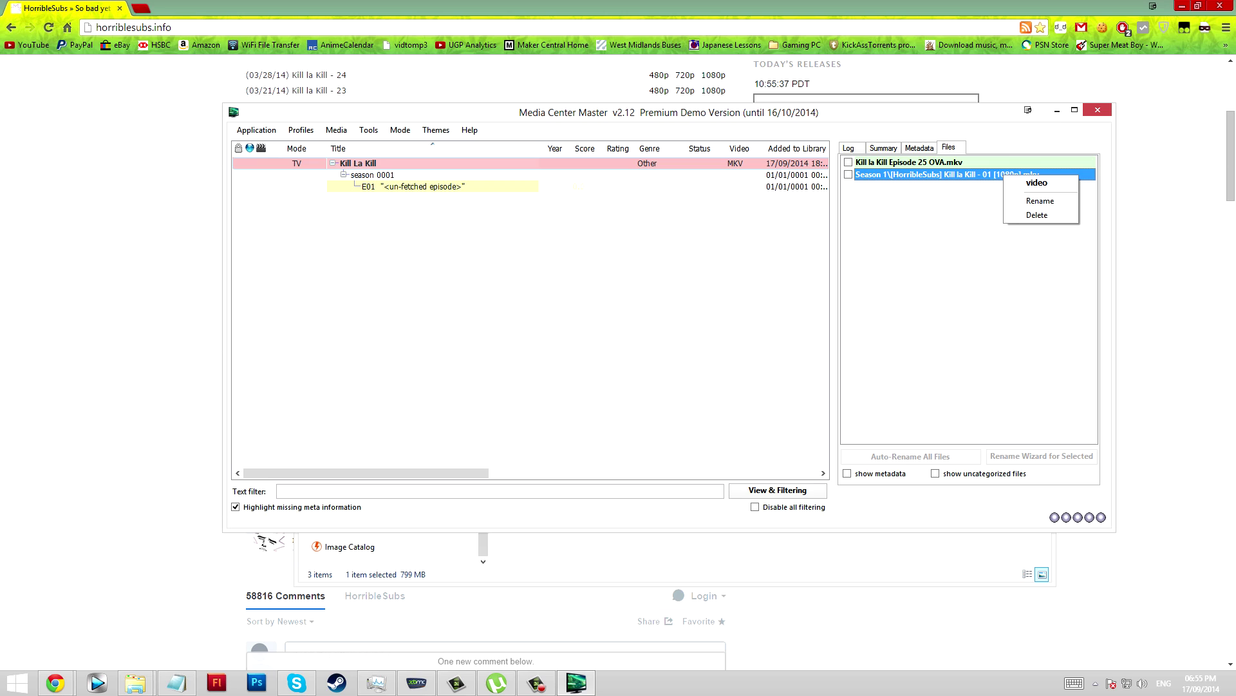
pyautogui.click(1040, 201)
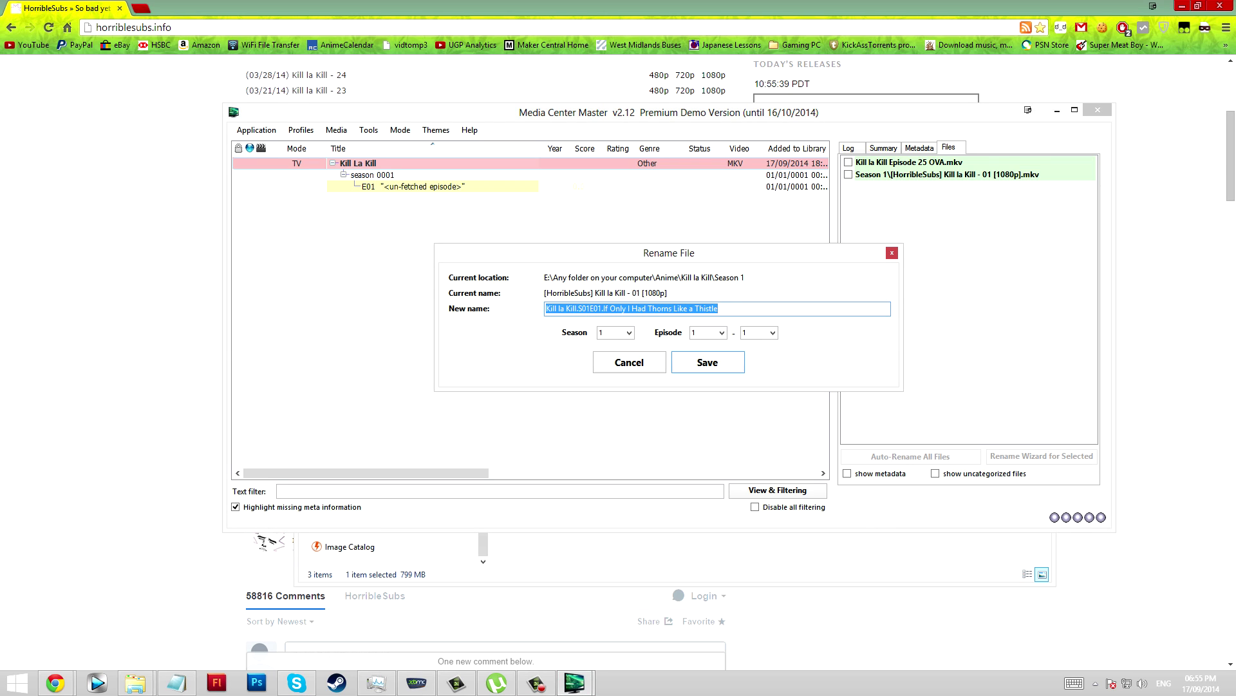
pyautogui.click(593, 309)
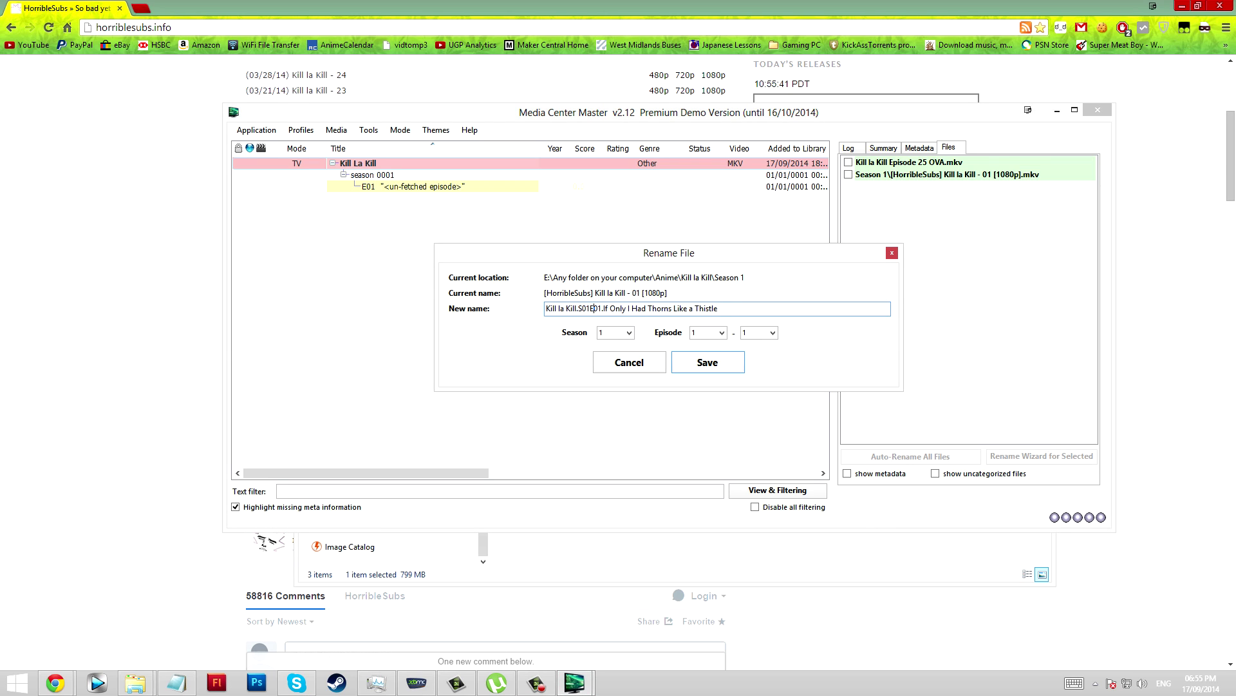
pyautogui.click(708, 362)
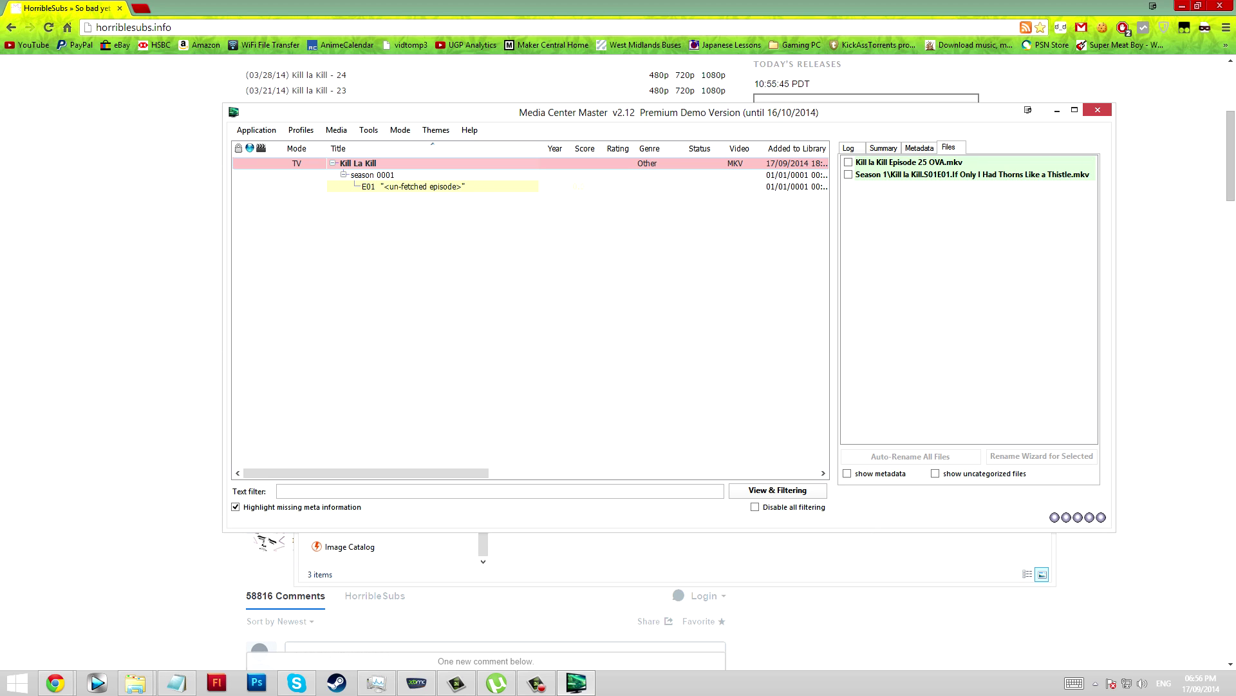
# Show the Season 1 folder in Details view with a widened Name column.
pyautogui.moveTo(135, 683)
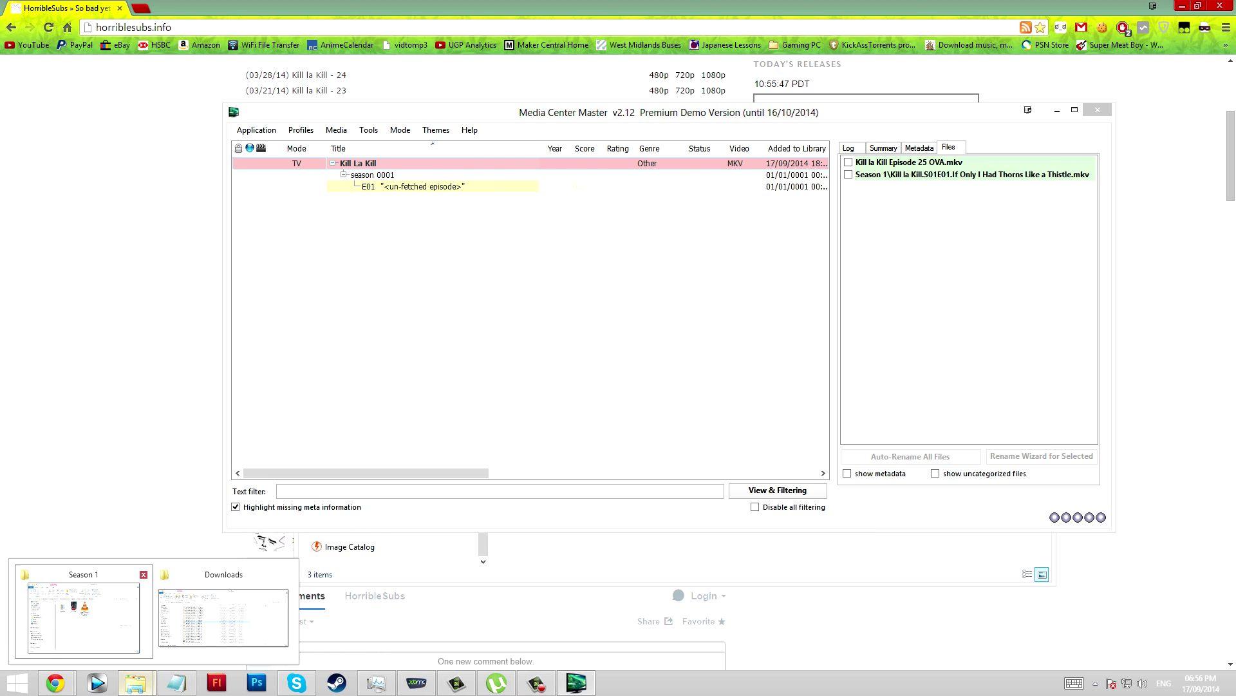
pyautogui.click(84, 615)
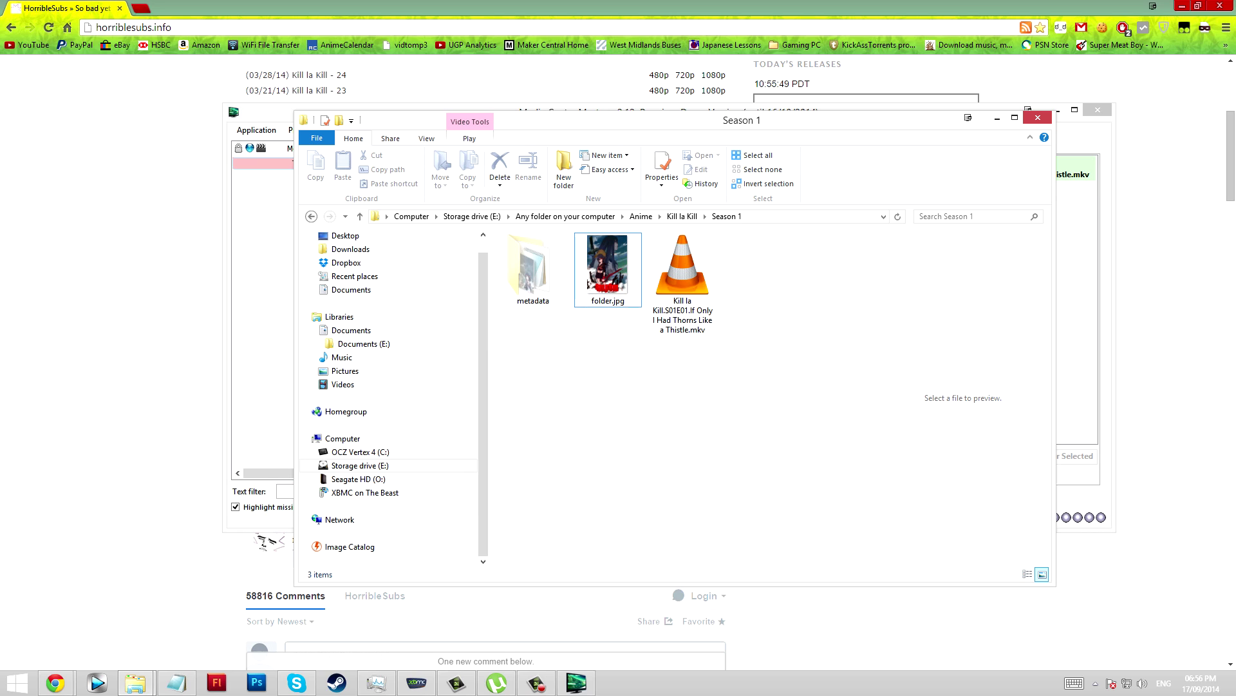
pyautogui.click(683, 284)
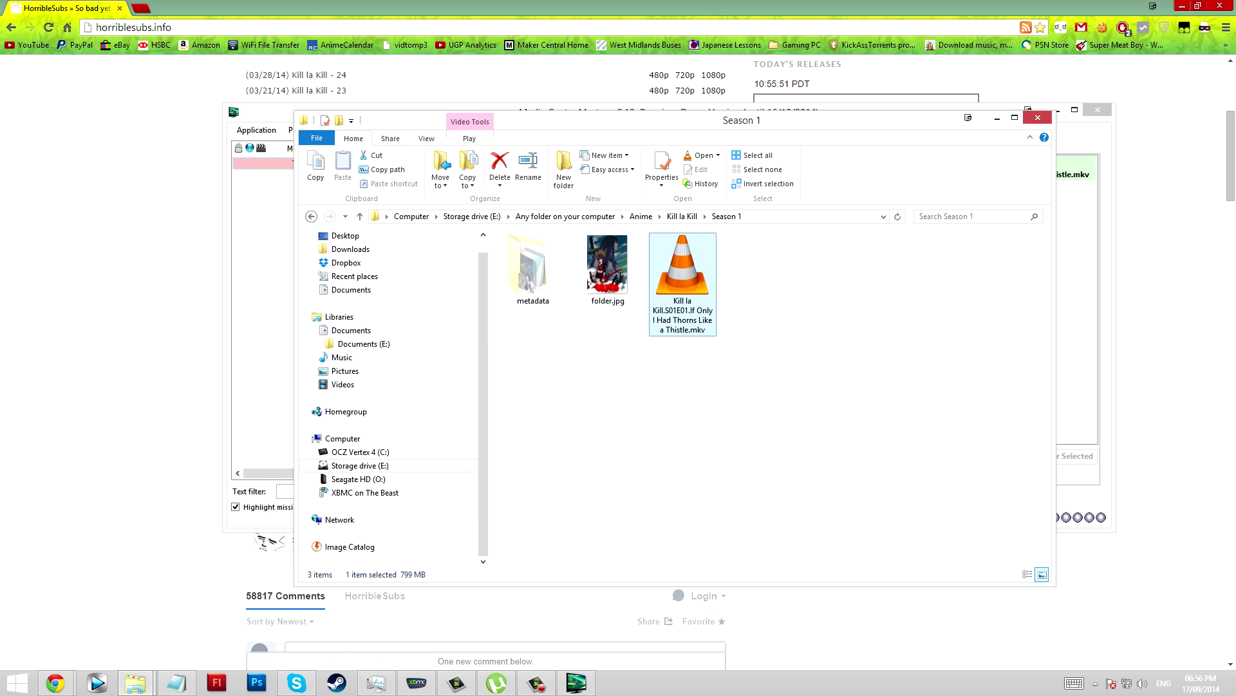
pyautogui.press('alt')
pyautogui.press('v')
pyautogui.hotkey('ctrl', 'shift', '6')
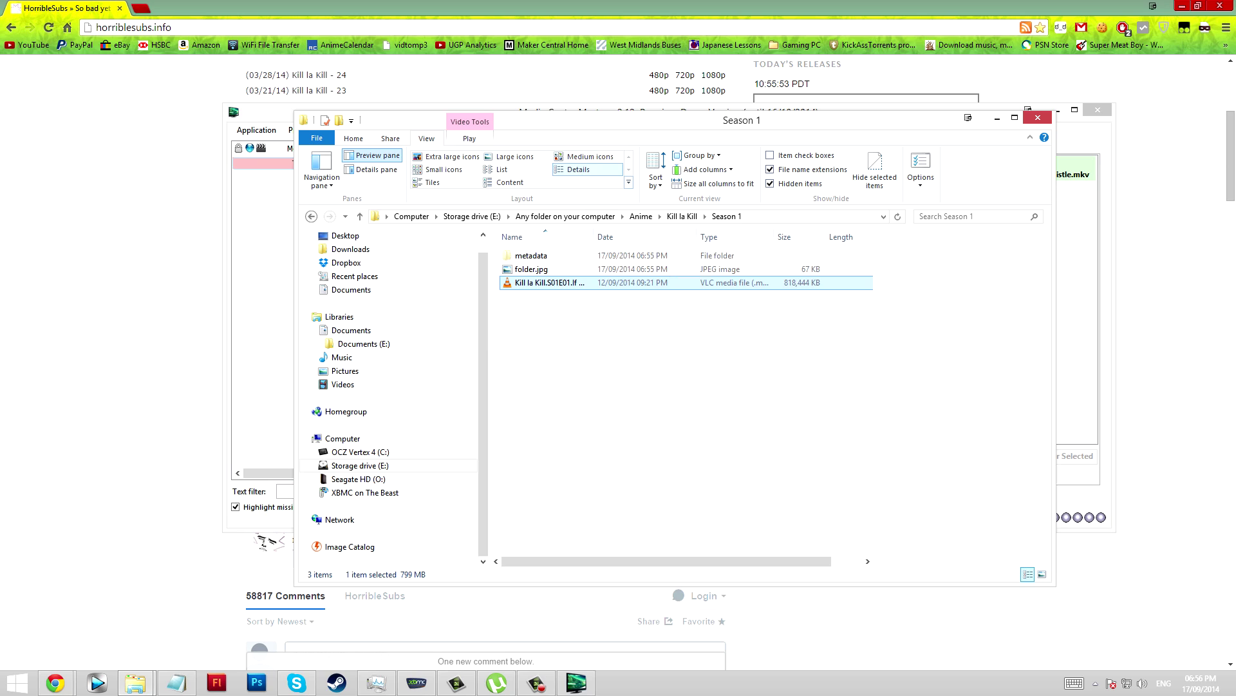
pyautogui.hotkey('ctrl', '+')
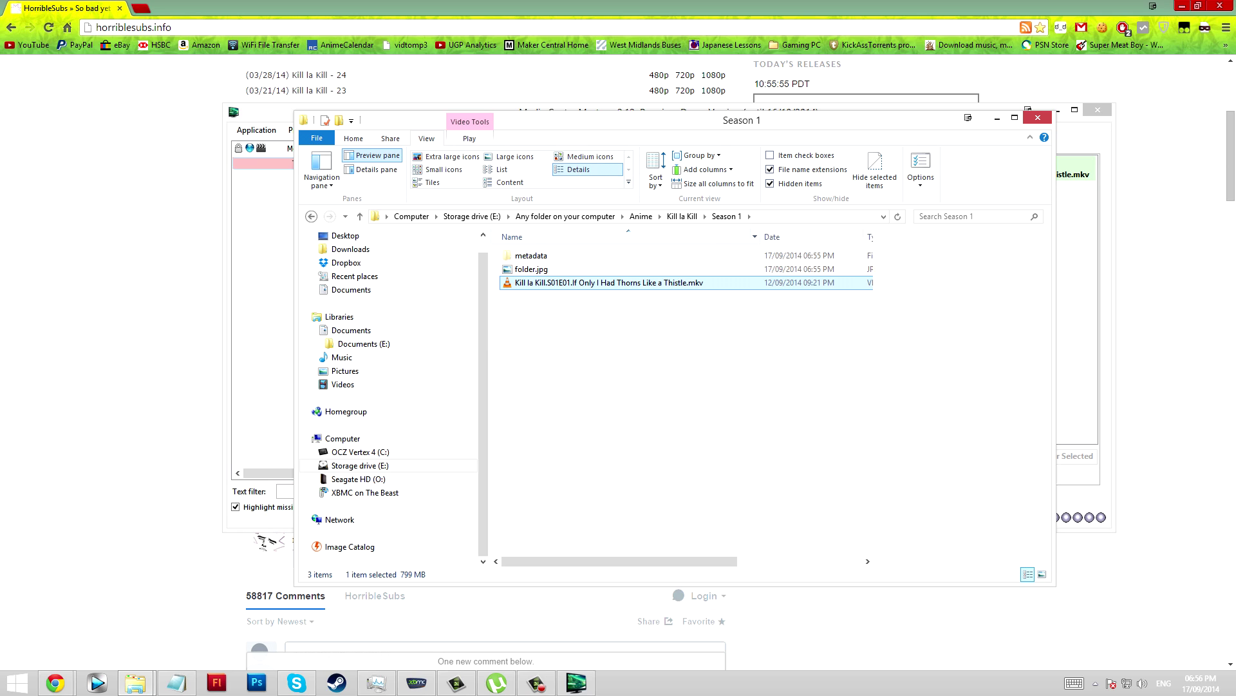
pyautogui.hotkey('ctrl', 'space')
pyautogui.hotkey('ctrl', 'space')
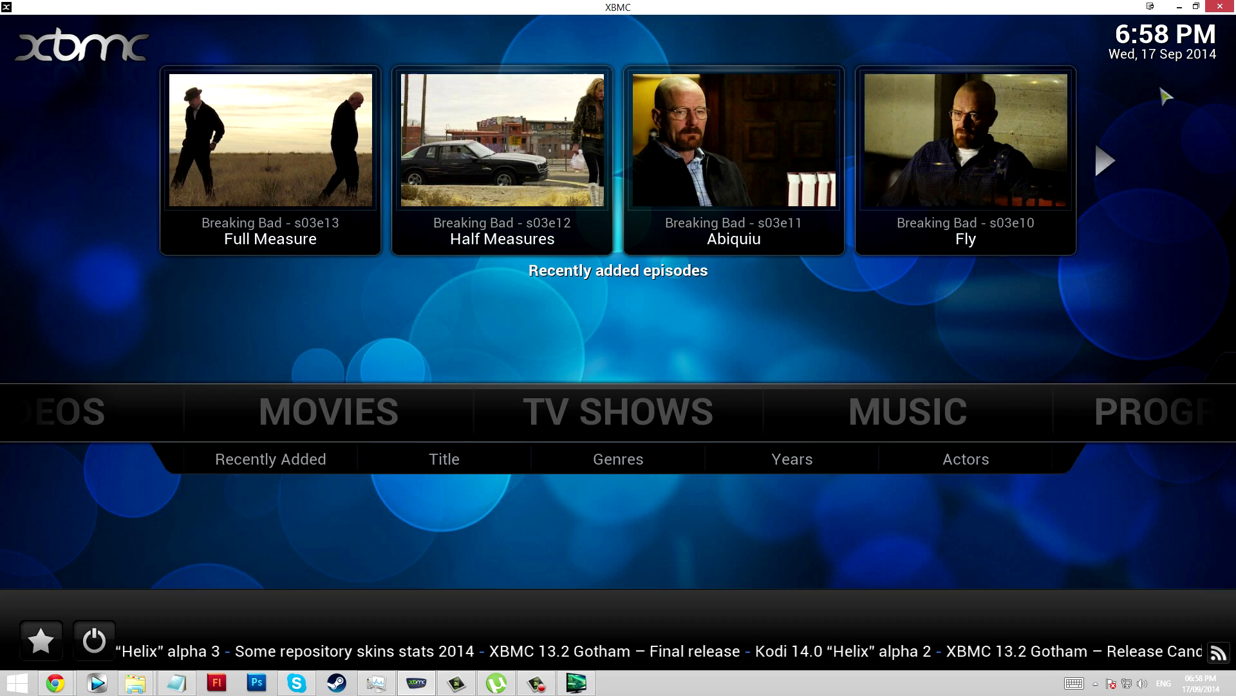
# Go from the TV Shows library back to the Videos menu and open Files.
pyautogui.click(667, 419)
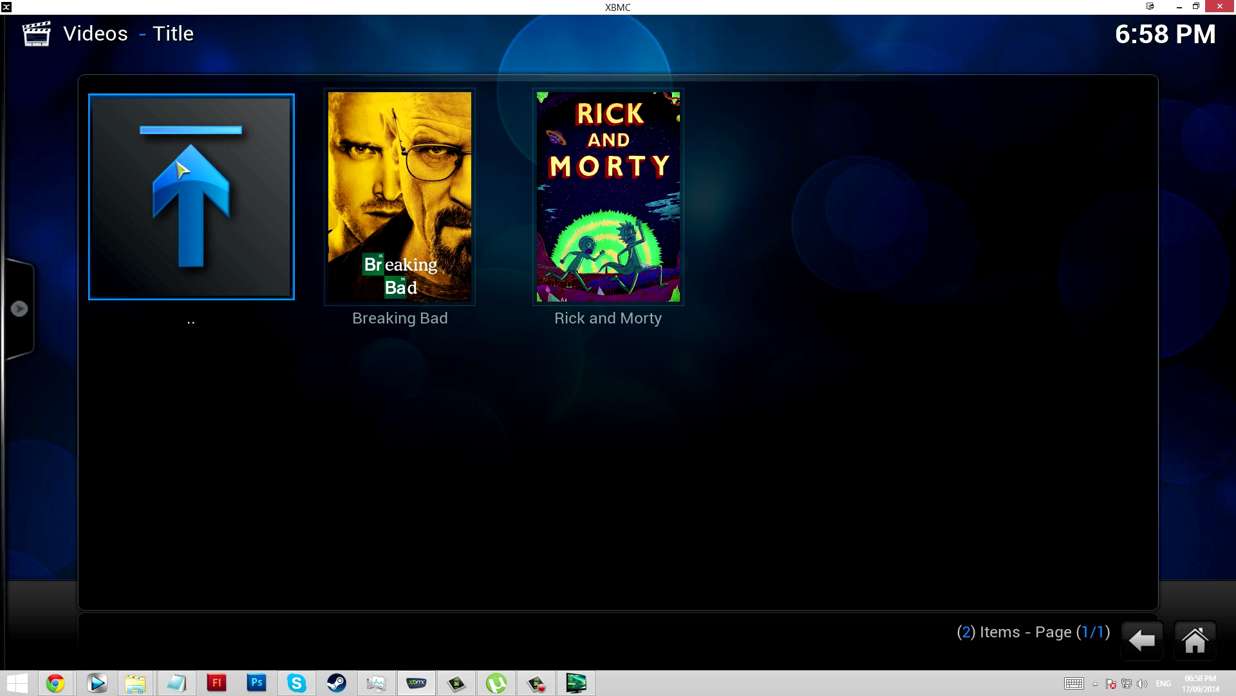
pyautogui.moveTo(11, 82)
pyautogui.rightClick(416, 200)
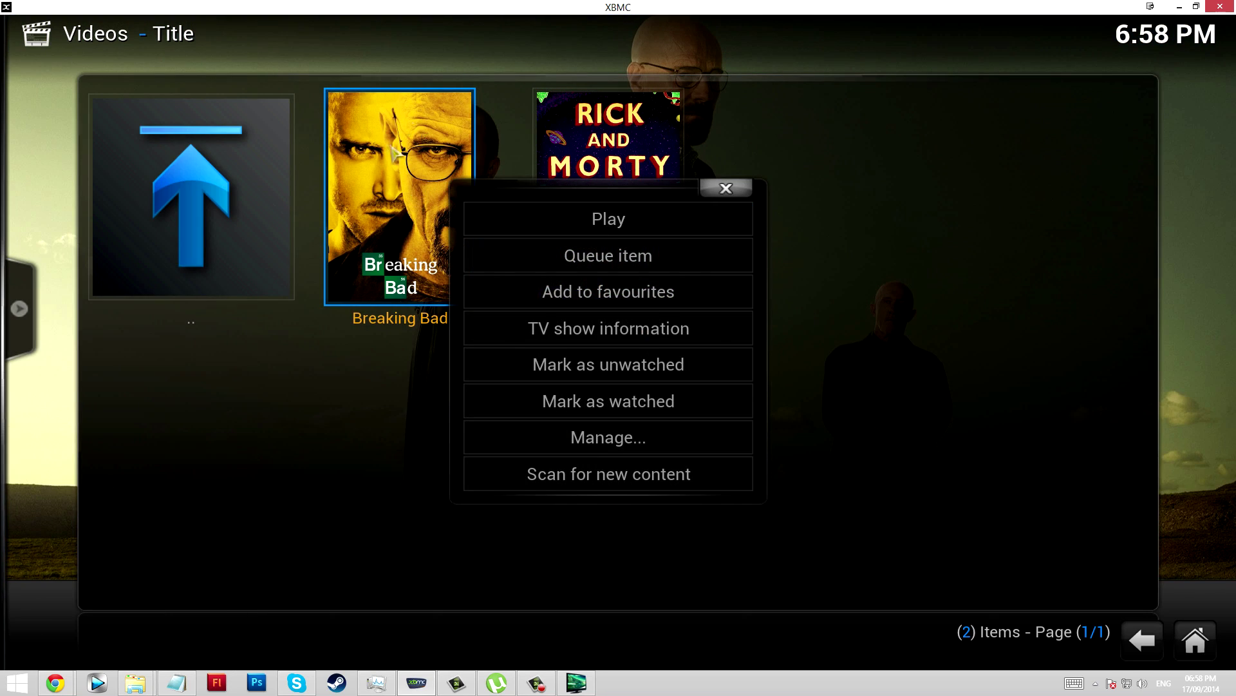
pyautogui.click(722, 189)
pyautogui.click(132, 276)
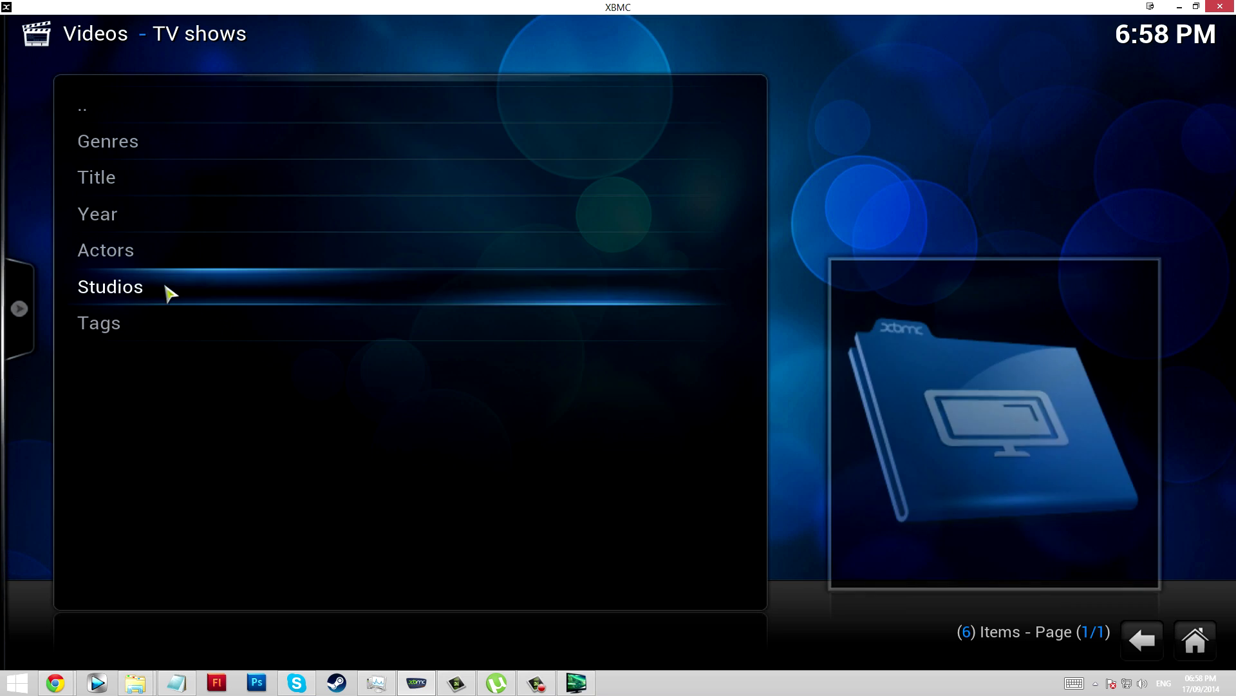
pyautogui.click(126, 118)
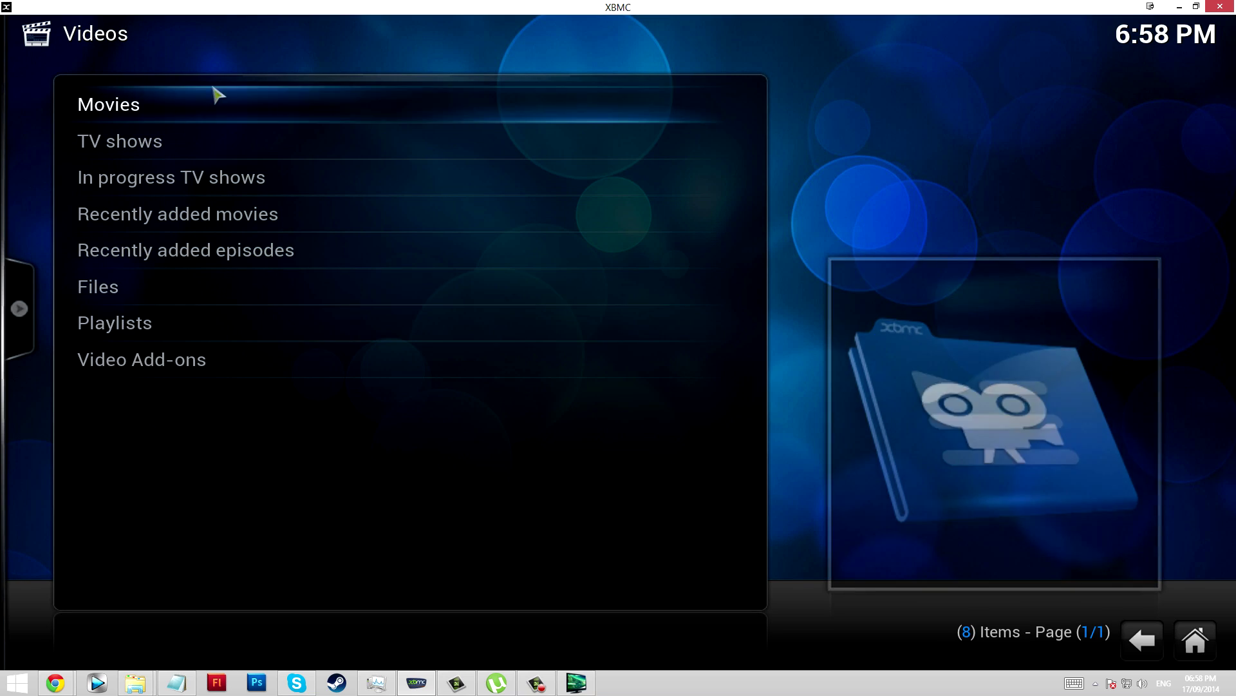
pyautogui.click(174, 291)
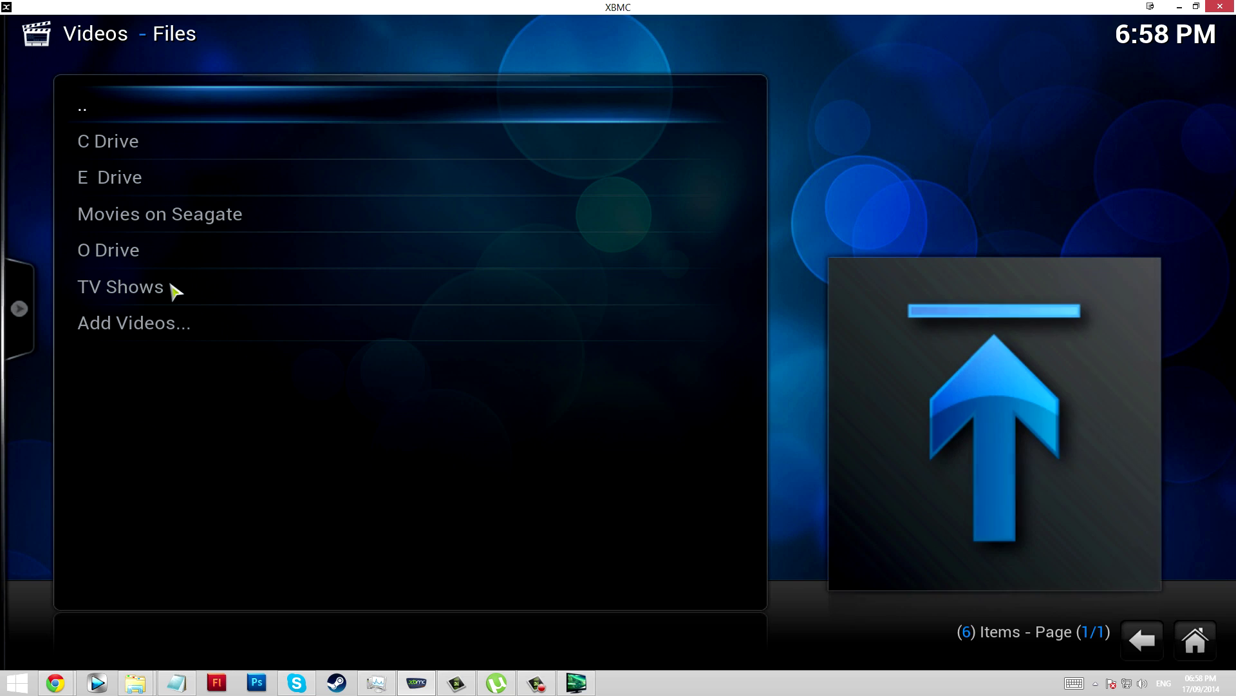
# Add E:\Any folder on your computer\Anime as a new video source named Anime.
pyautogui.click(182, 328)
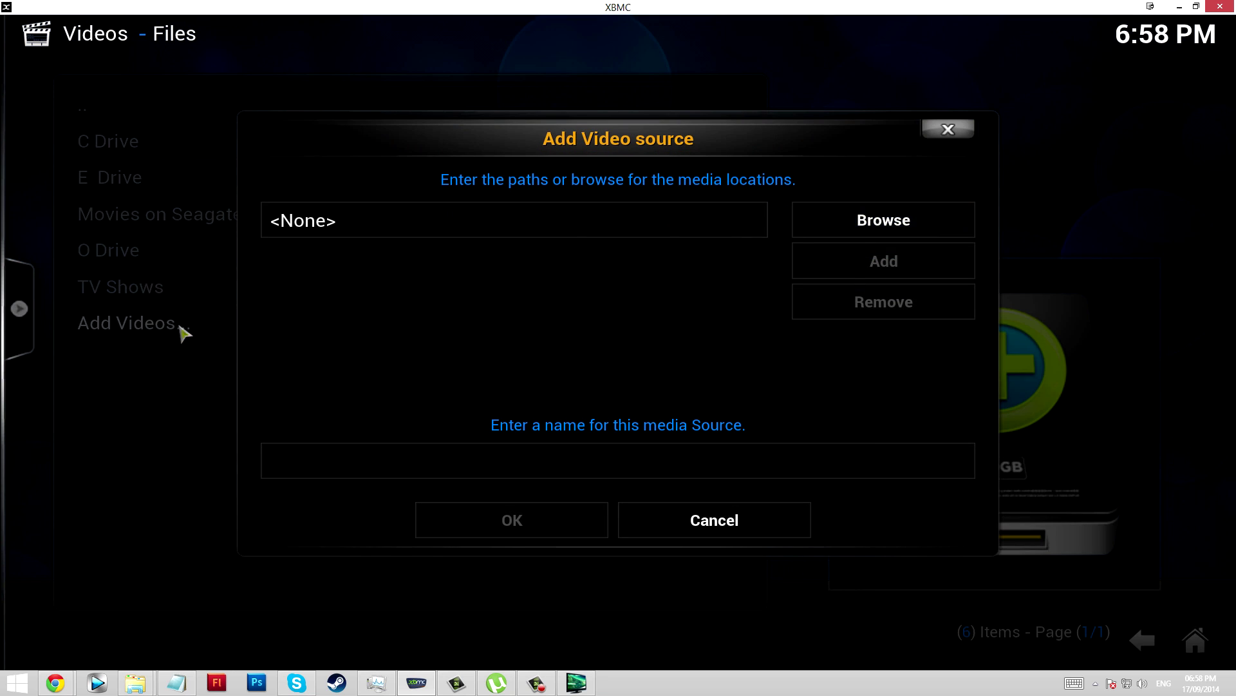
pyautogui.click(893, 233)
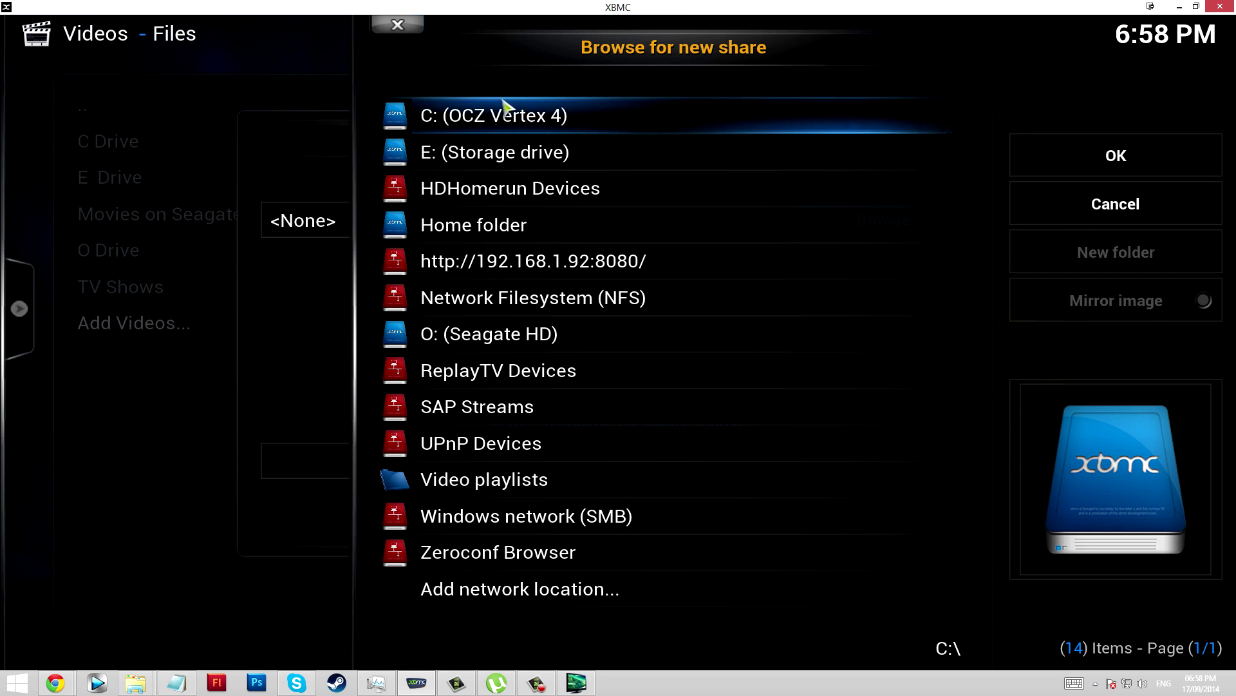
pyautogui.click(544, 154)
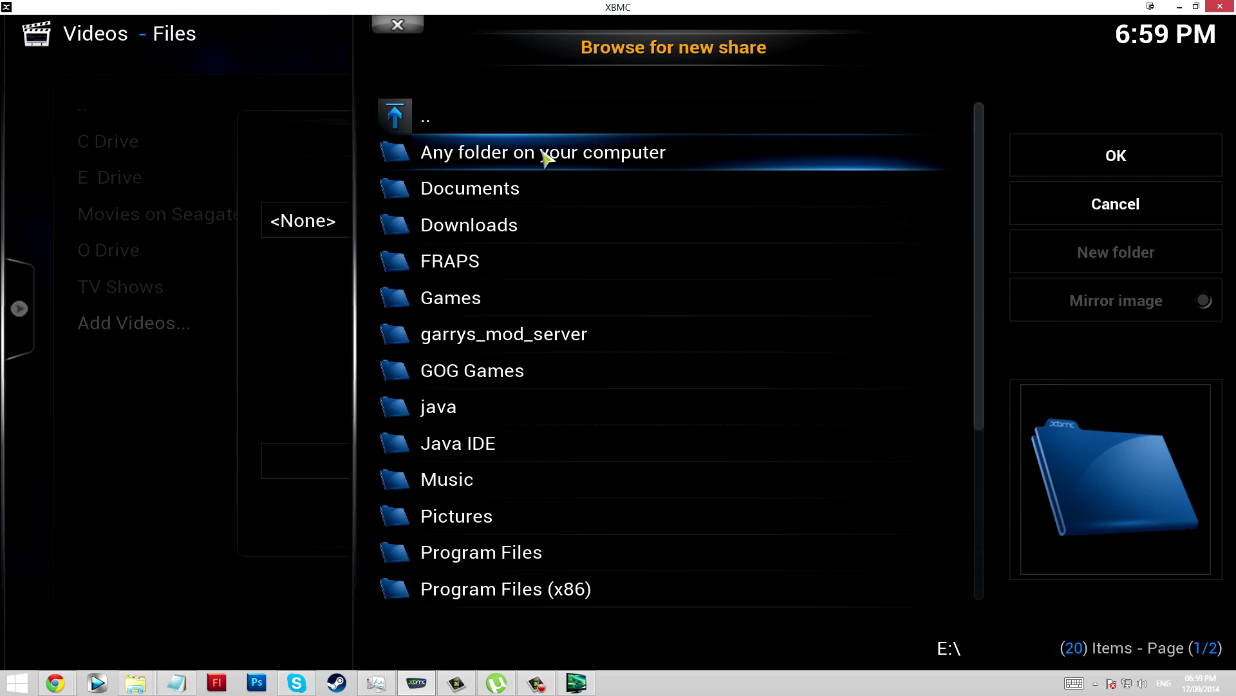
pyautogui.click(545, 155)
pyautogui.click(533, 154)
pyautogui.click(1126, 163)
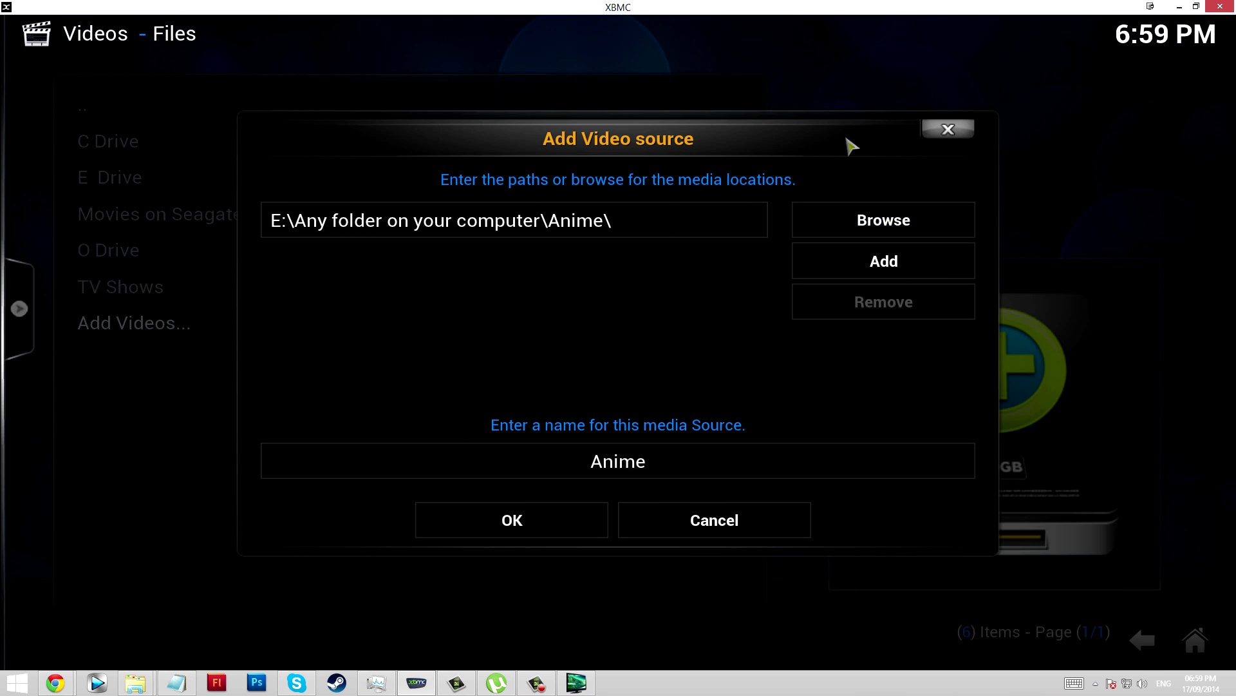
pyautogui.click(554, 518)
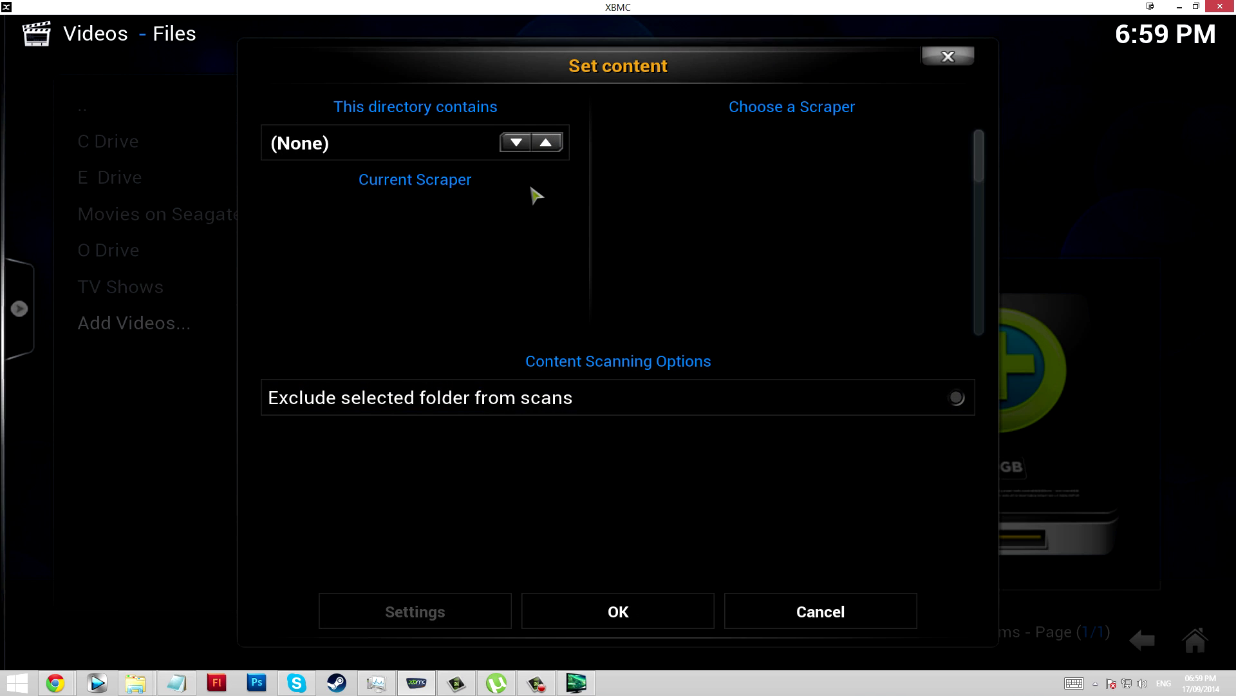
# Set the Anime source's content type to TV shows using The TVDB scraper.
pyautogui.click(517, 142)
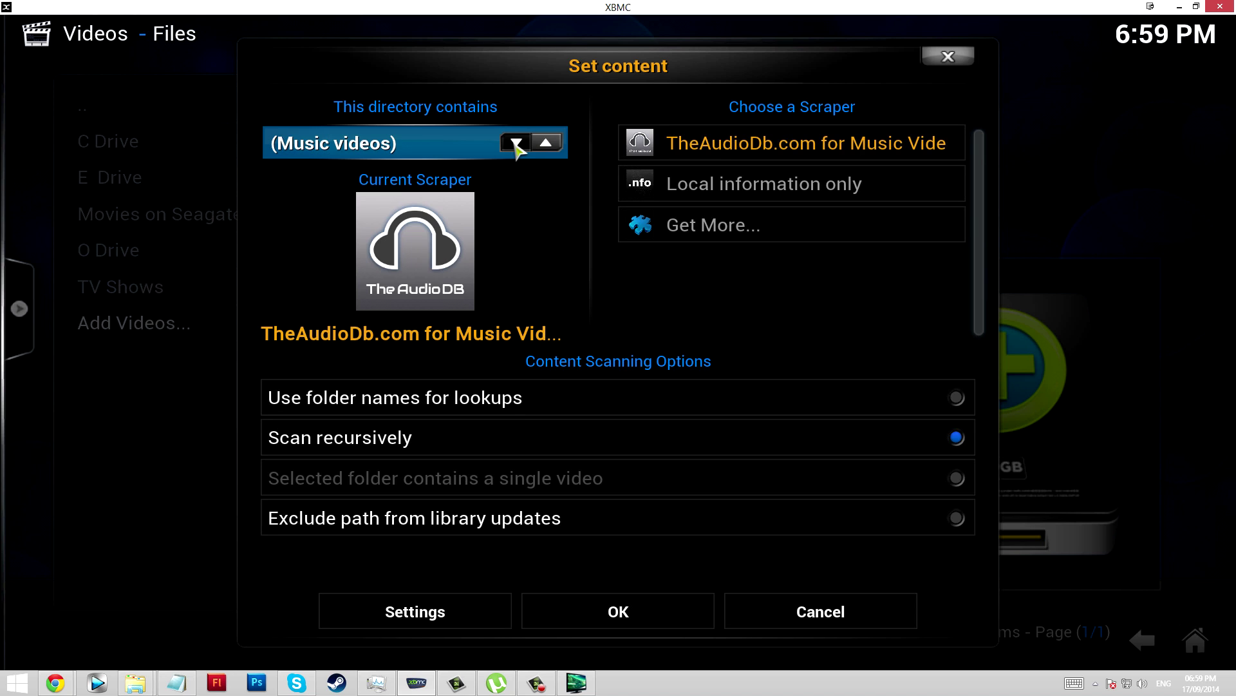
pyautogui.click(518, 142)
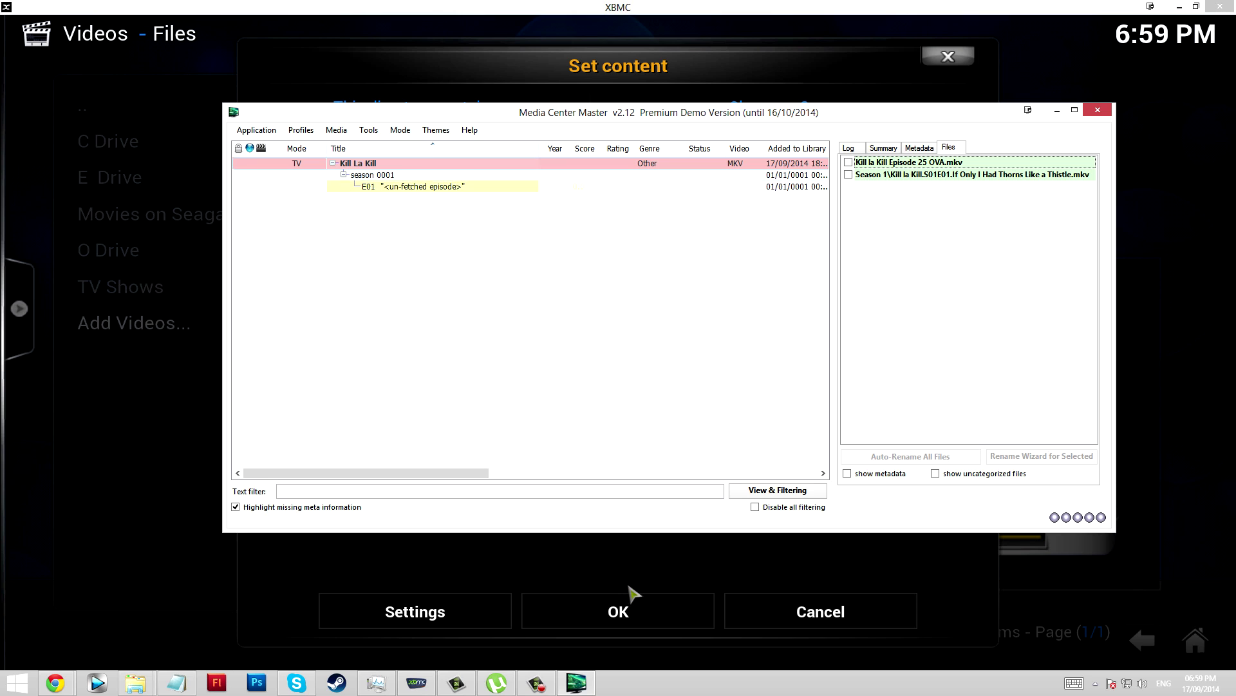
pyautogui.click(632, 591)
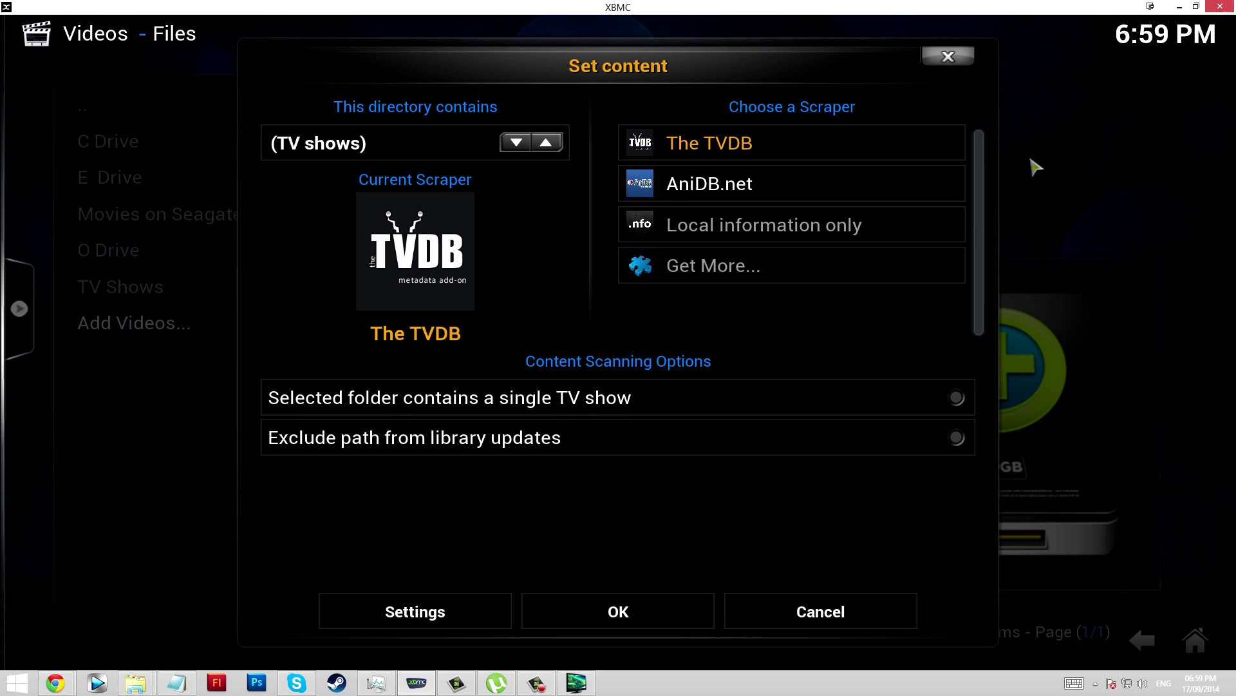
# Confirm the TV shows content setting without refreshing existing items, then return home.
pyautogui.click(681, 603)
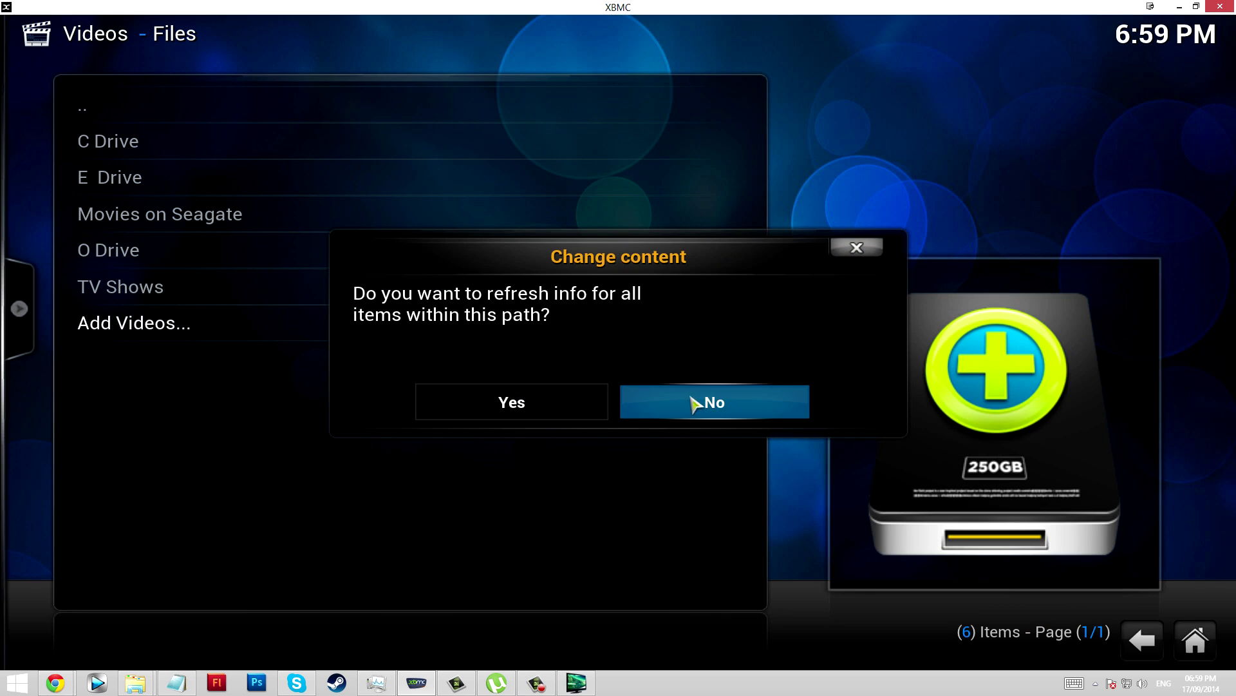
pyautogui.click(584, 412)
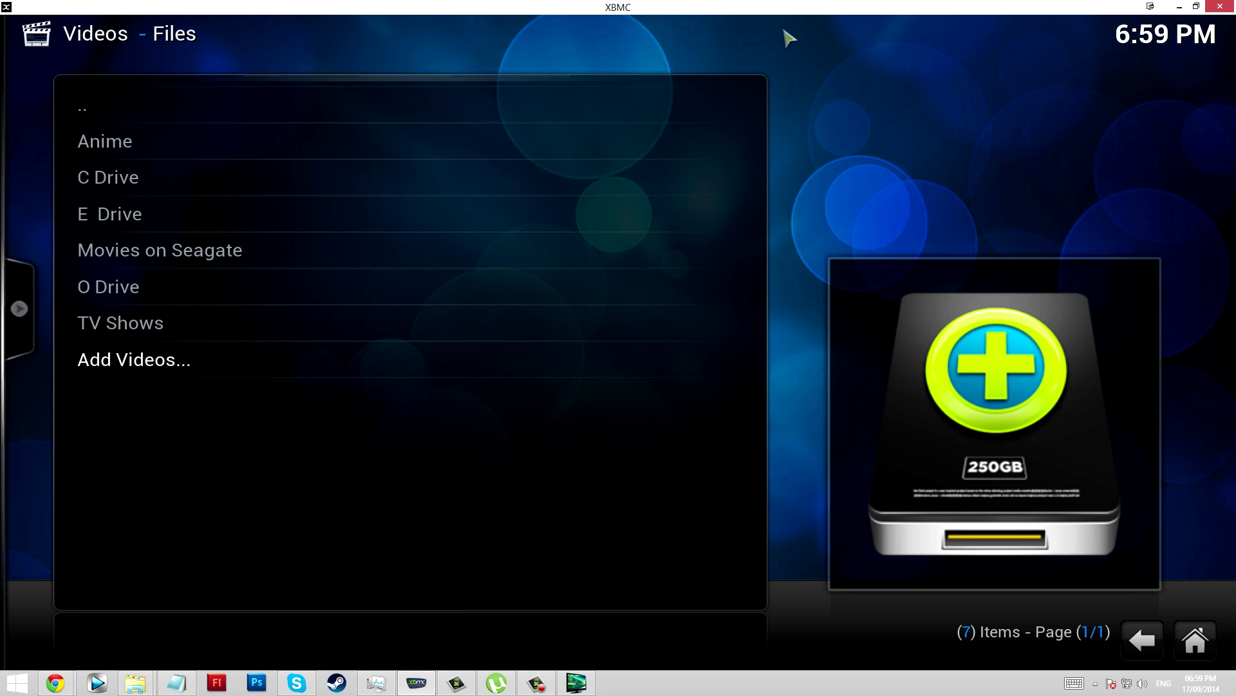
pyautogui.click(1195, 640)
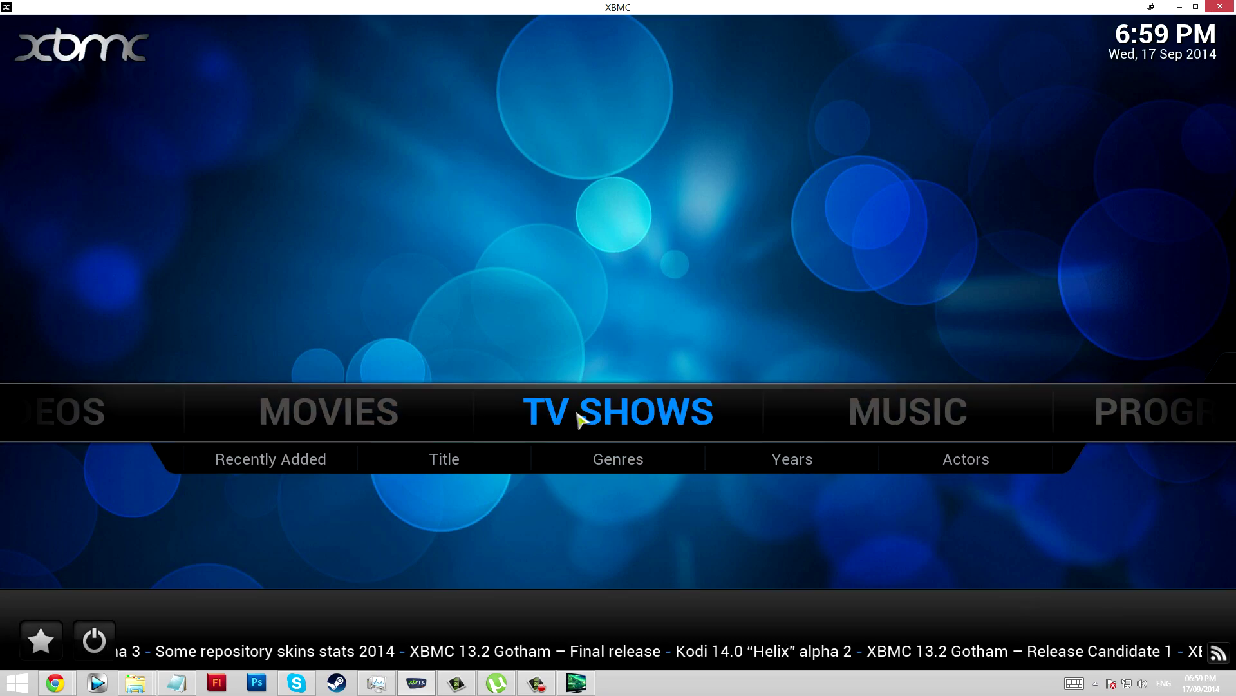
# Check Kill la Kill's Season 1 episode in TV Shows by title, then return to the show list.
pyautogui.click(656, 409)
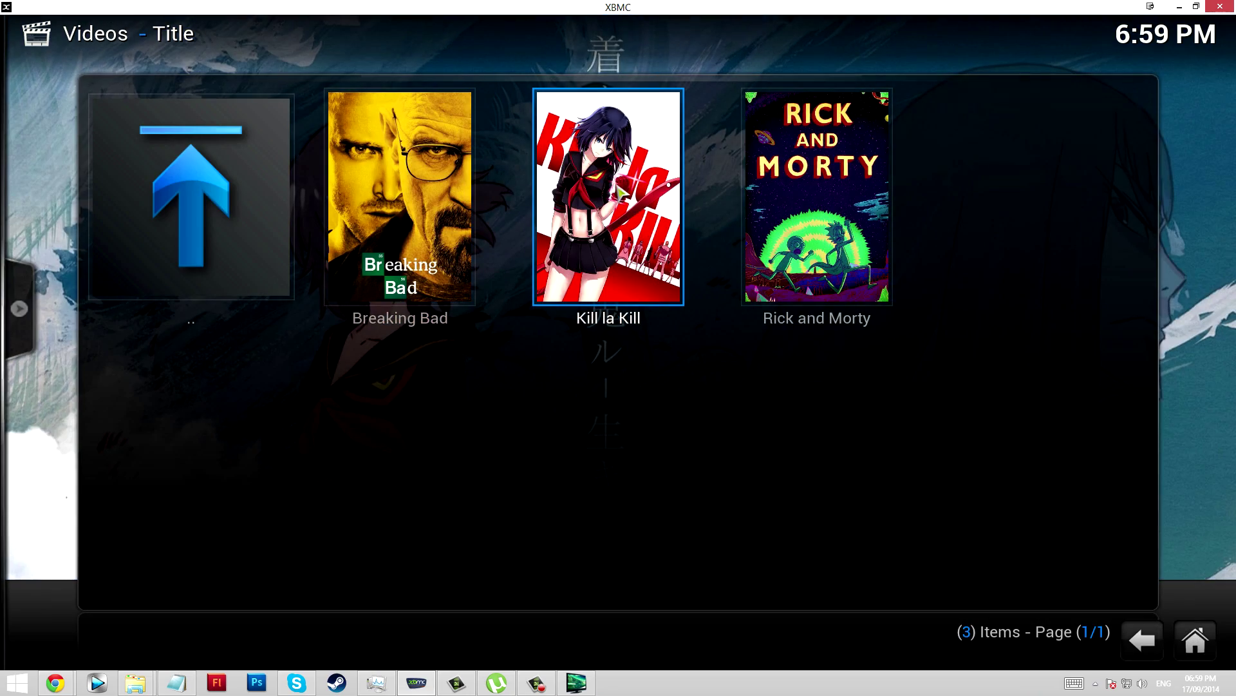
pyautogui.click(620, 192)
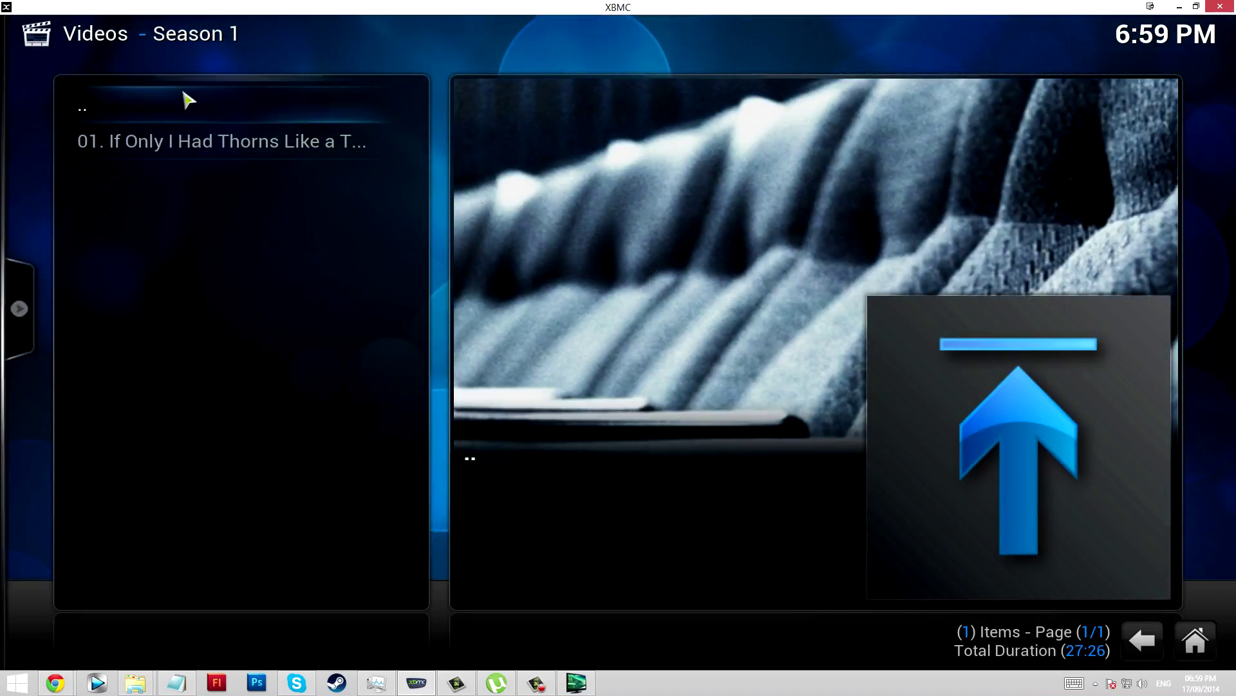
pyautogui.click(186, 112)
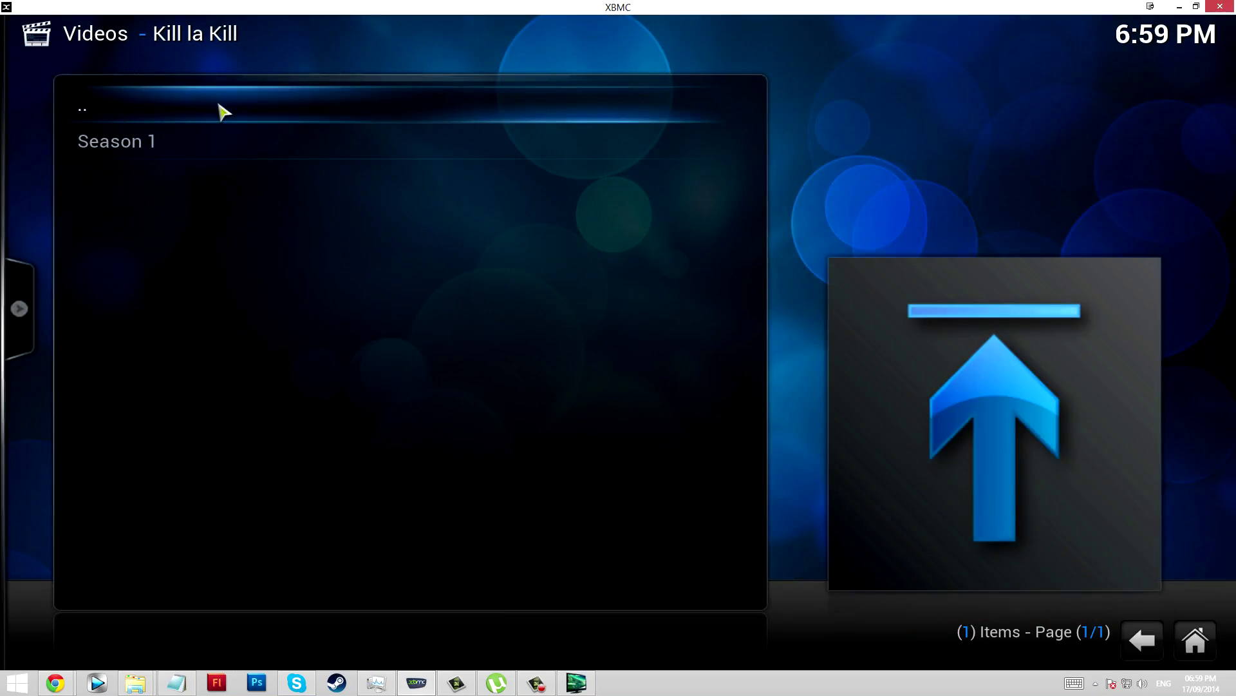
pyautogui.click(220, 111)
# View Kill la Kill's banner, poster and fanart in the Choose art dialog.
pyautogui.rightClick(620, 313)
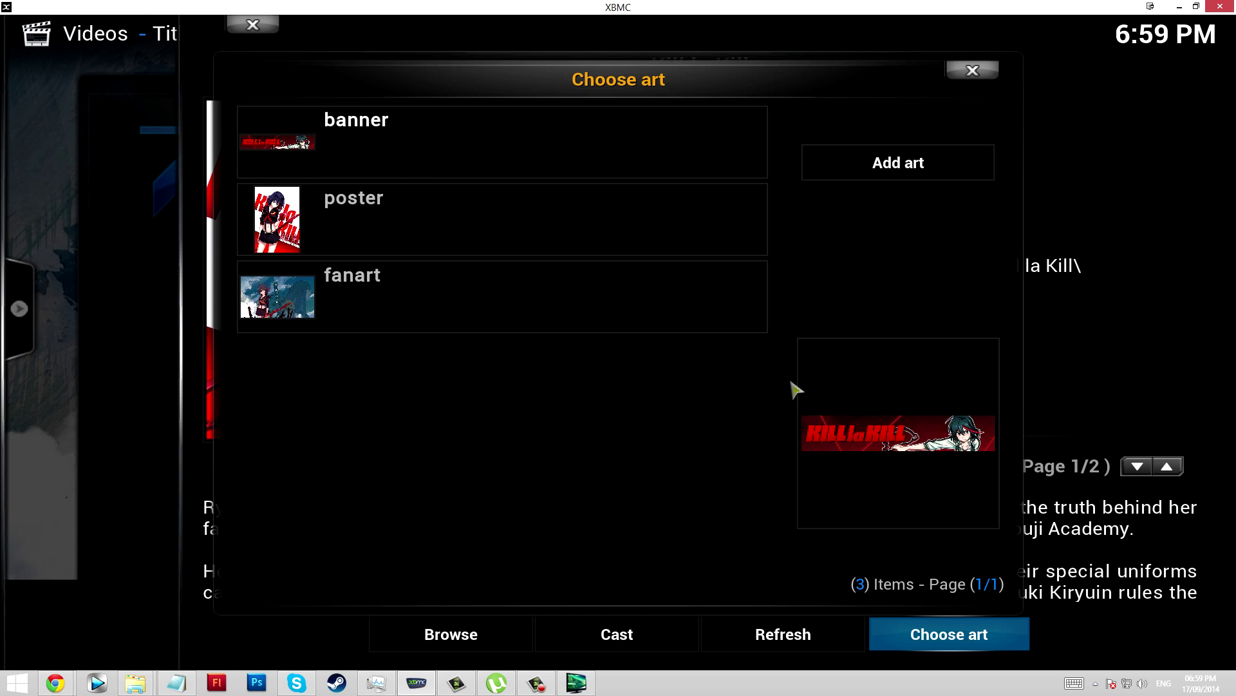
pyautogui.click(409, 237)
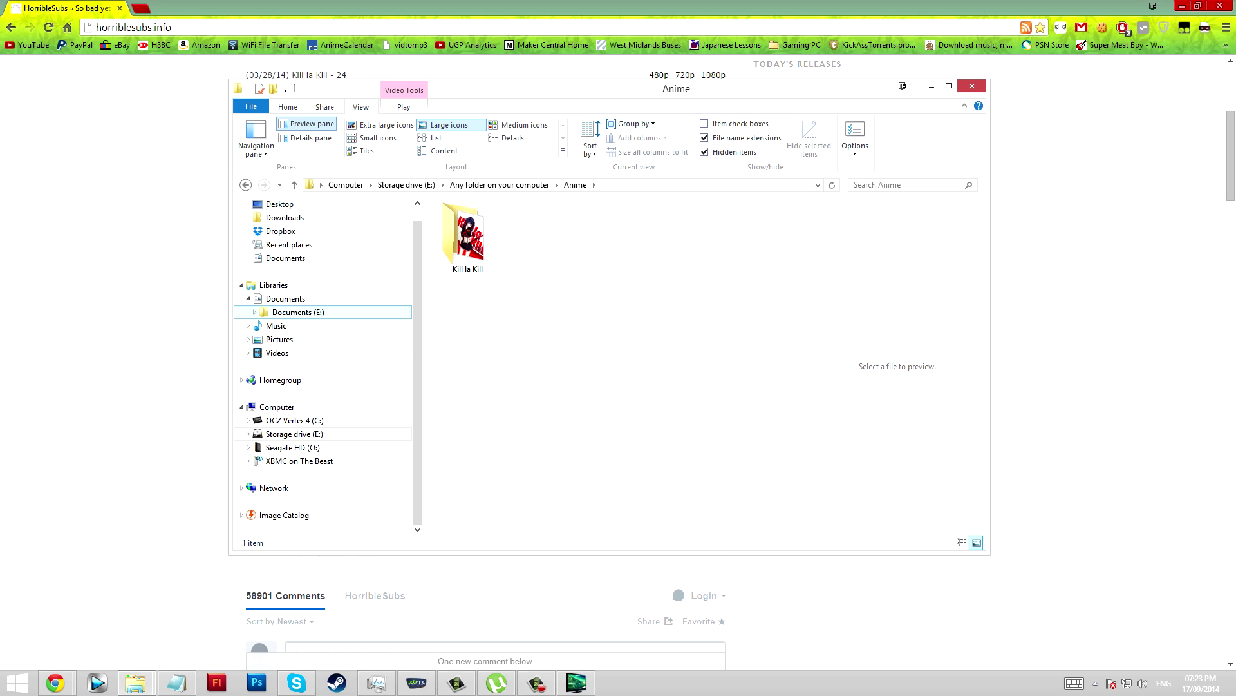
# View backdrop.jpg and the next Kill la Kill backdrops in Photo Viewer, then select the OVA file.
pyautogui.doubleClick(468, 238)
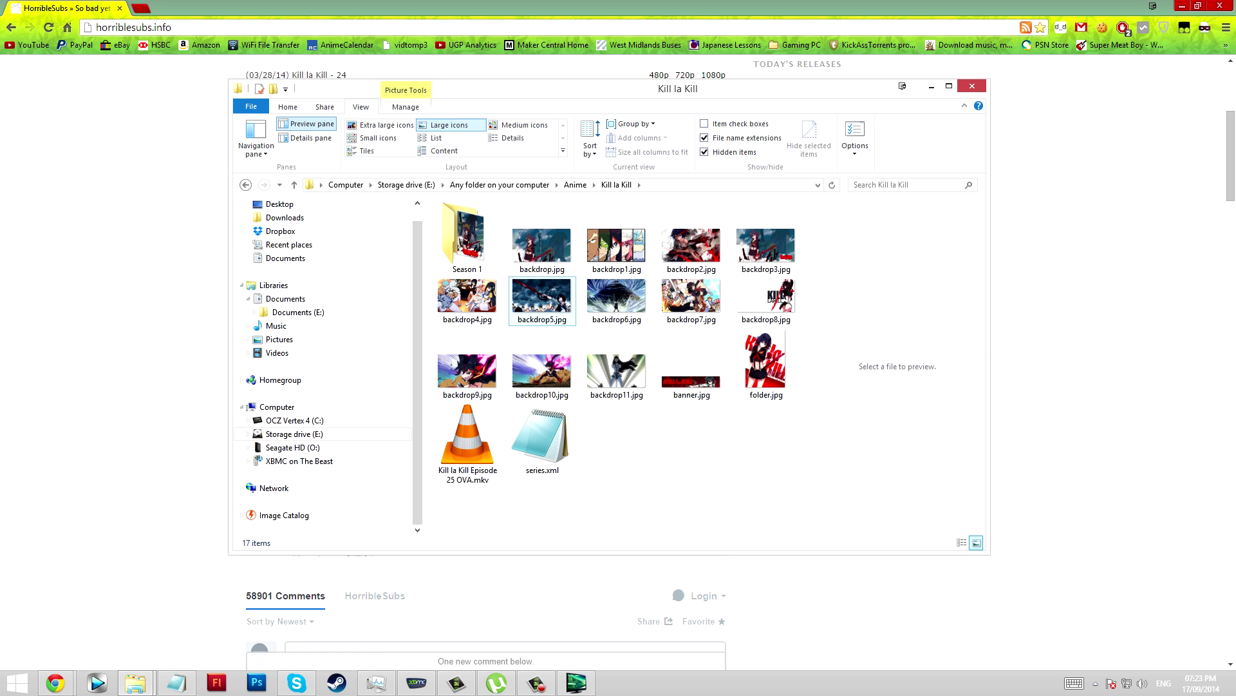
pyautogui.doubleClick(542, 239)
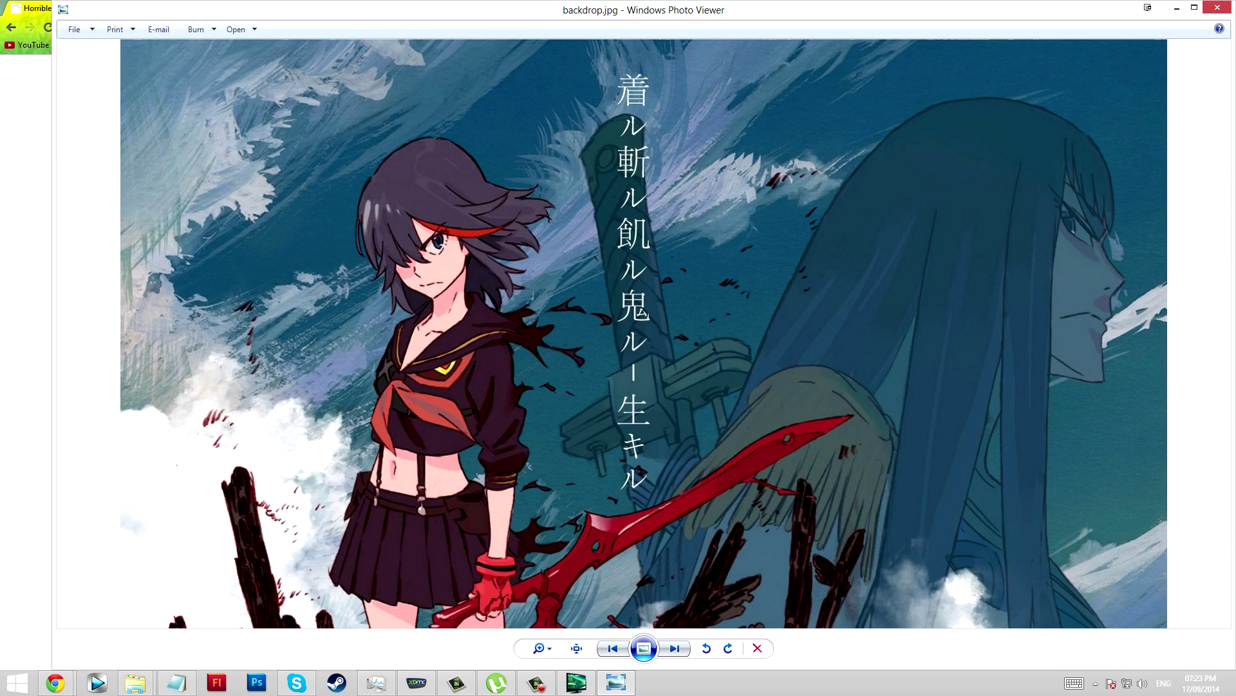
pyautogui.press('Right')
pyautogui.press('Right')
pyautogui.press('Right')
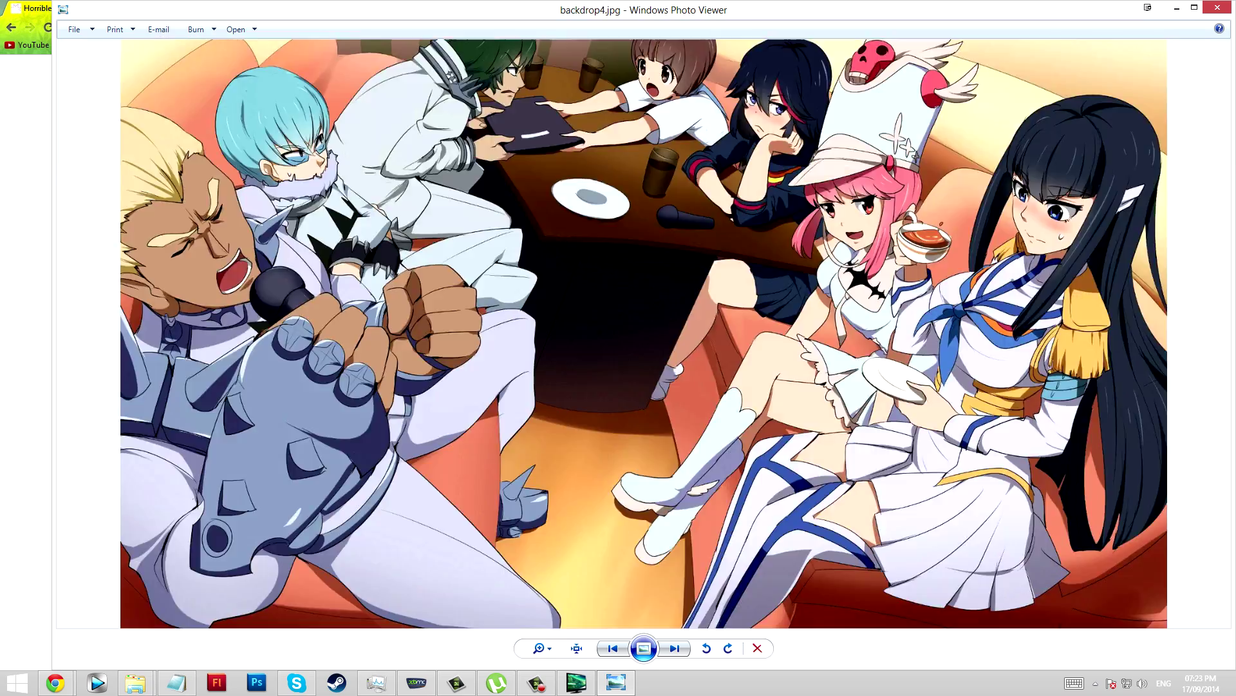
pyautogui.press('Right')
pyautogui.press('Right')
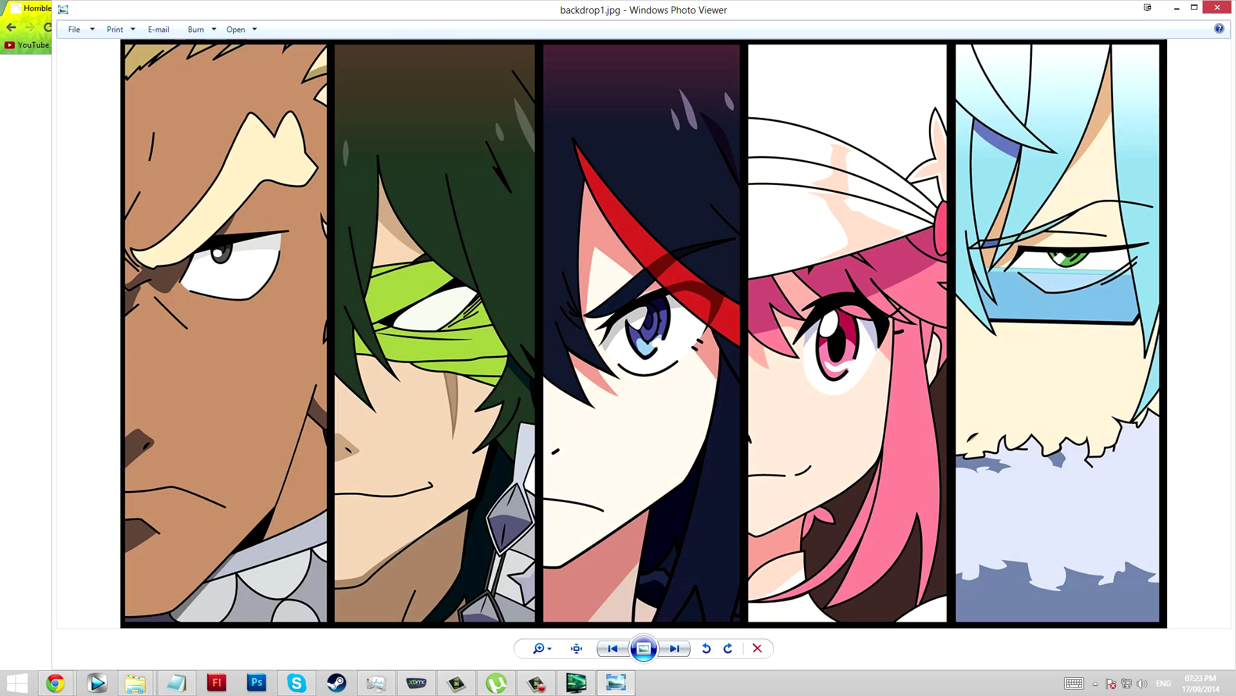
pyautogui.press('Escape')
pyautogui.press('Down')
pyautogui.press('Down')
pyautogui.press('Down')
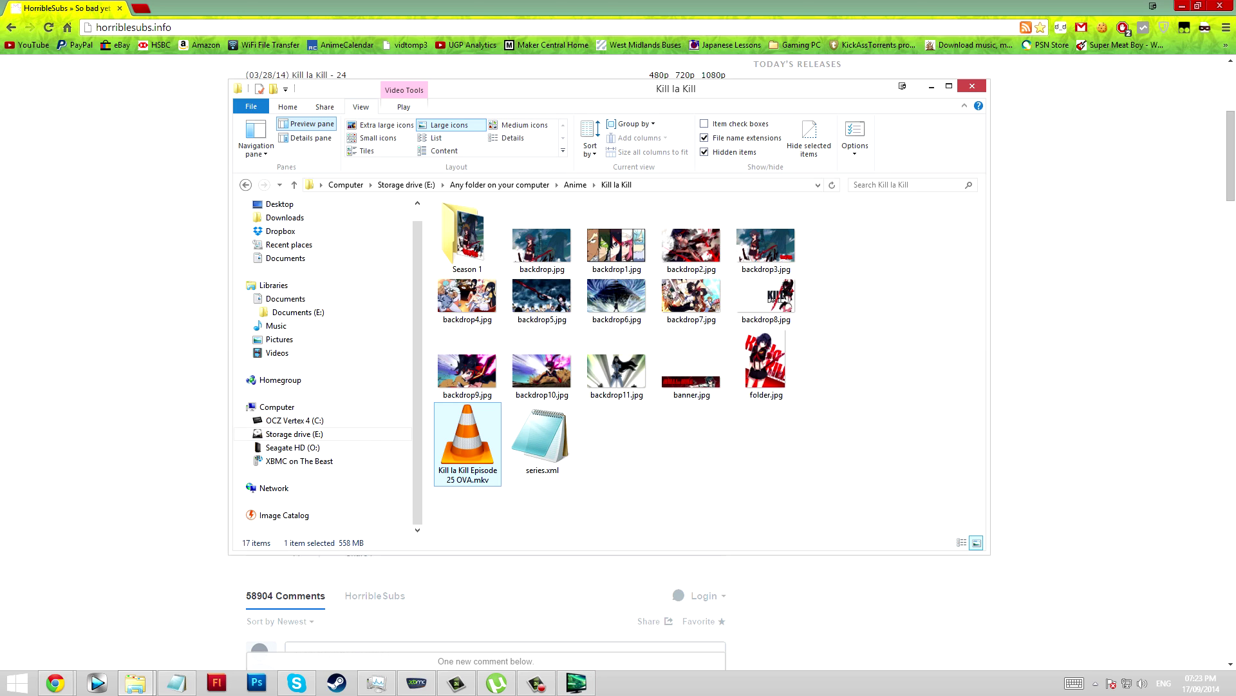
# Rename the OVA episode file to 'Kill la Kill.S00E01.mkv'.
pyautogui.click(467, 470)
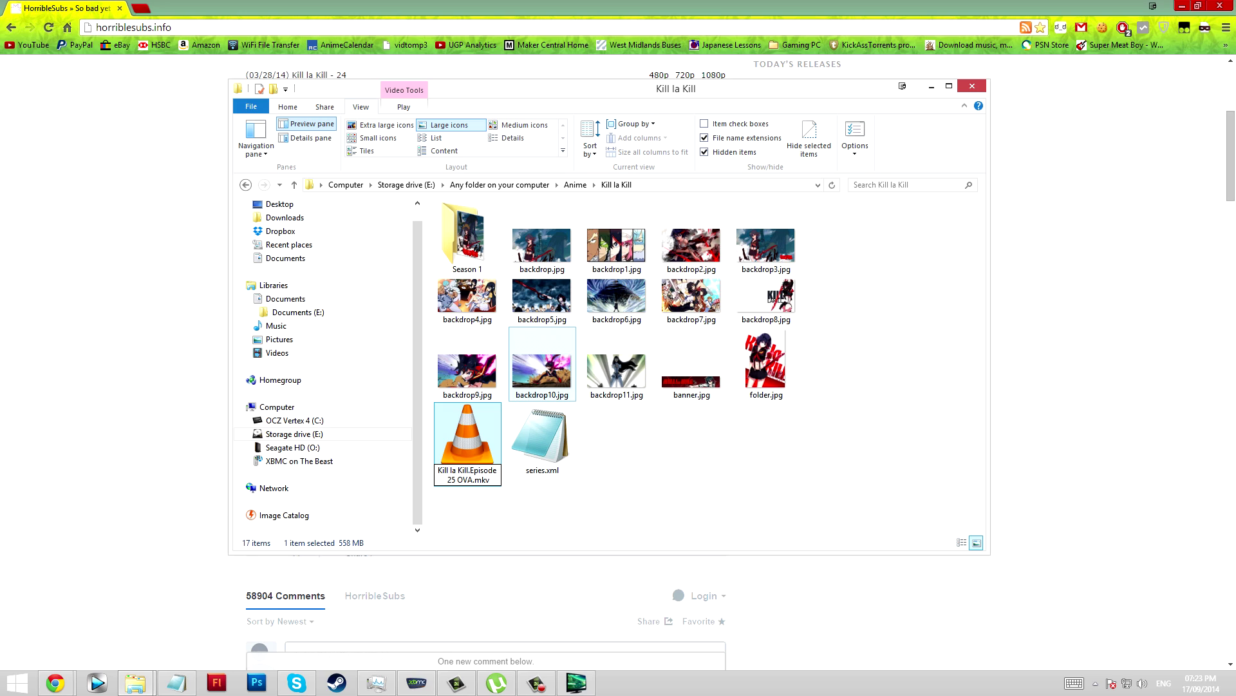
pyautogui.write('S00')
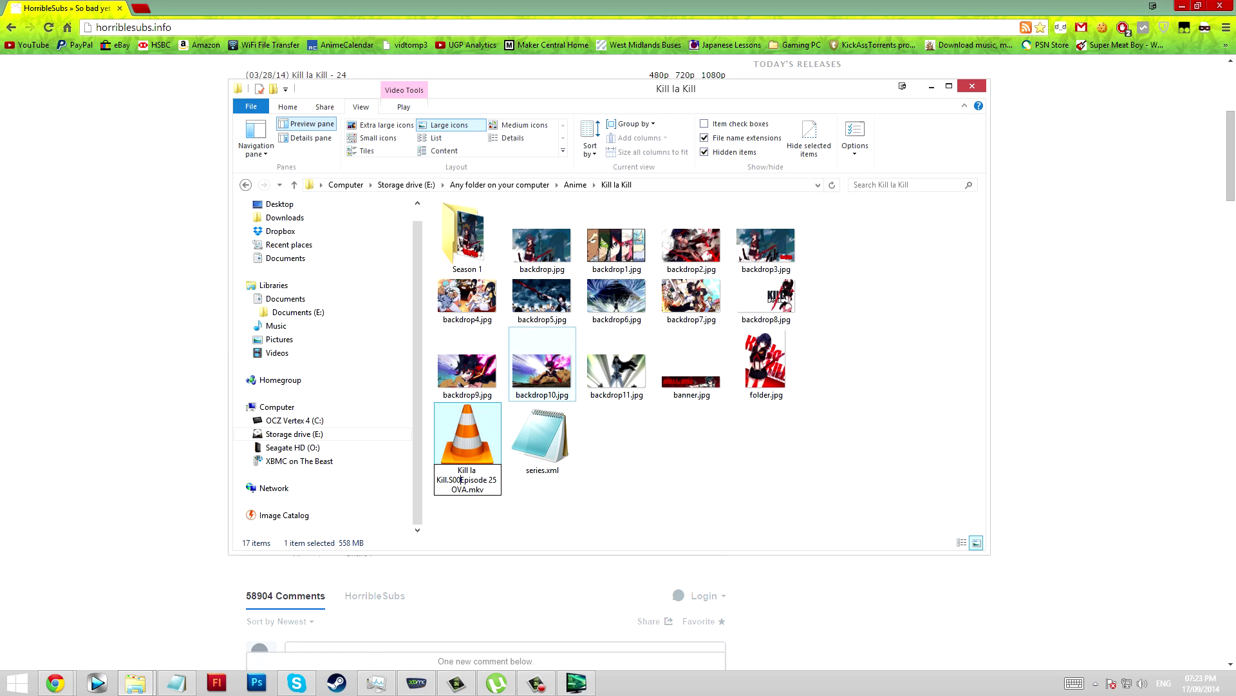
pyautogui.press('Delete')
pyautogui.press('Delete')
pyautogui.press('Delete')
pyautogui.press('Delete')
pyautogui.press('Delete')
pyautogui.press('Delete')
pyautogui.press('Delete')
pyautogui.press('Delete')
pyautogui.press('Delete')
pyautogui.write('01')
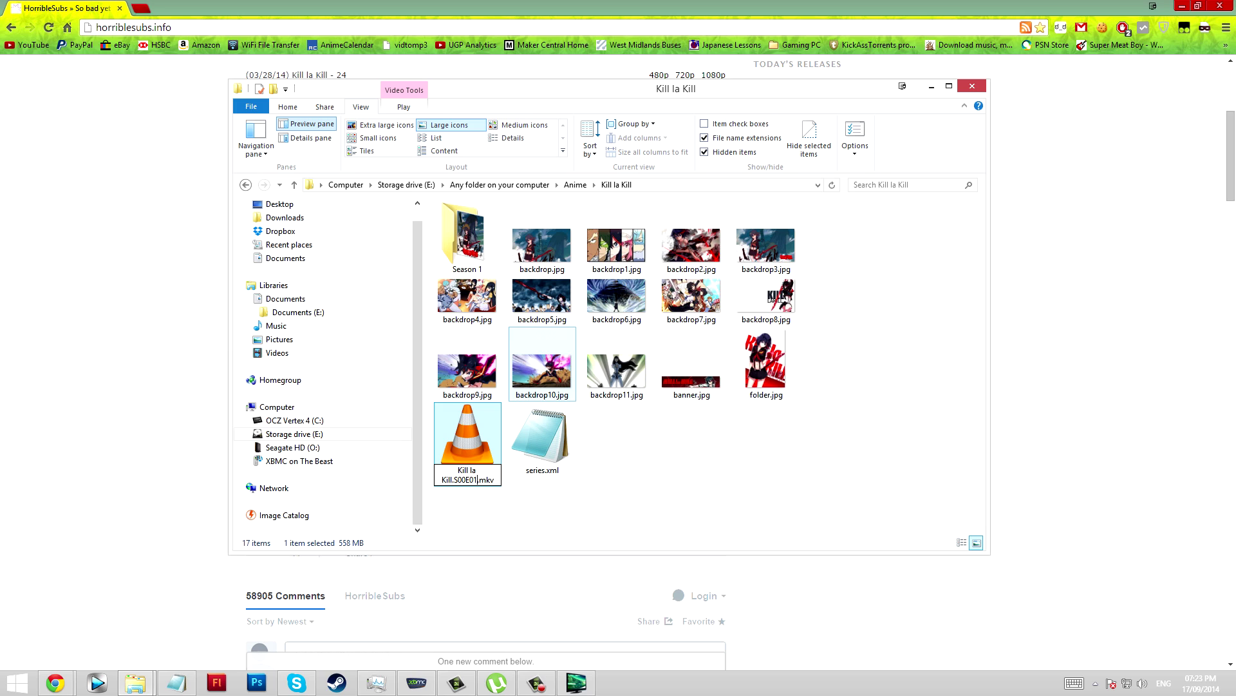
pyautogui.press('Return')
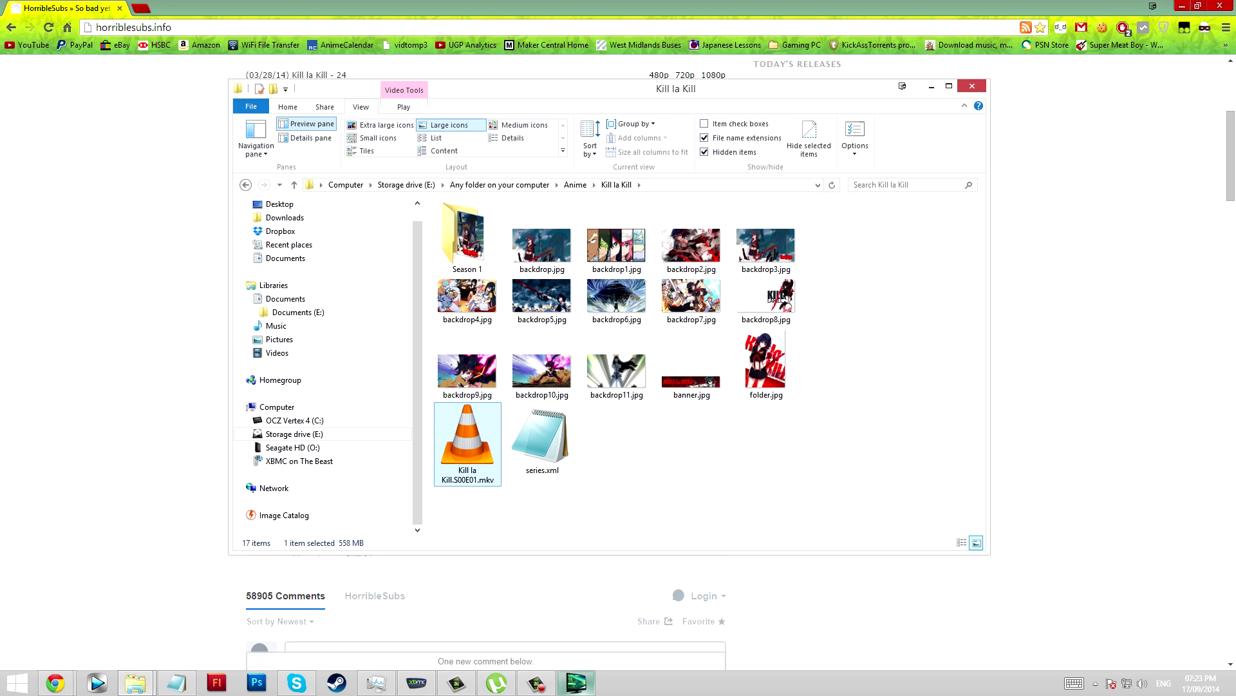
# Back in XBMC, close Kill la Kill's info page and run Update library.
pyautogui.click(416, 682)
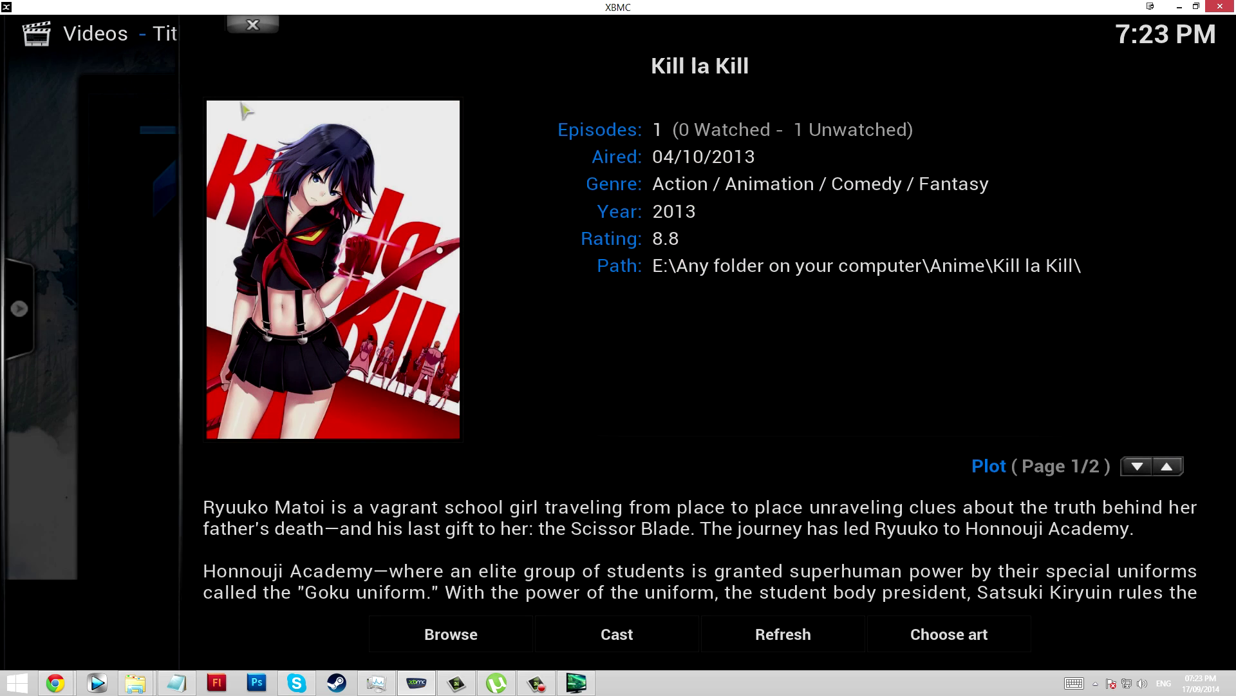
pyautogui.click(253, 24)
pyautogui.rightClick(608, 194)
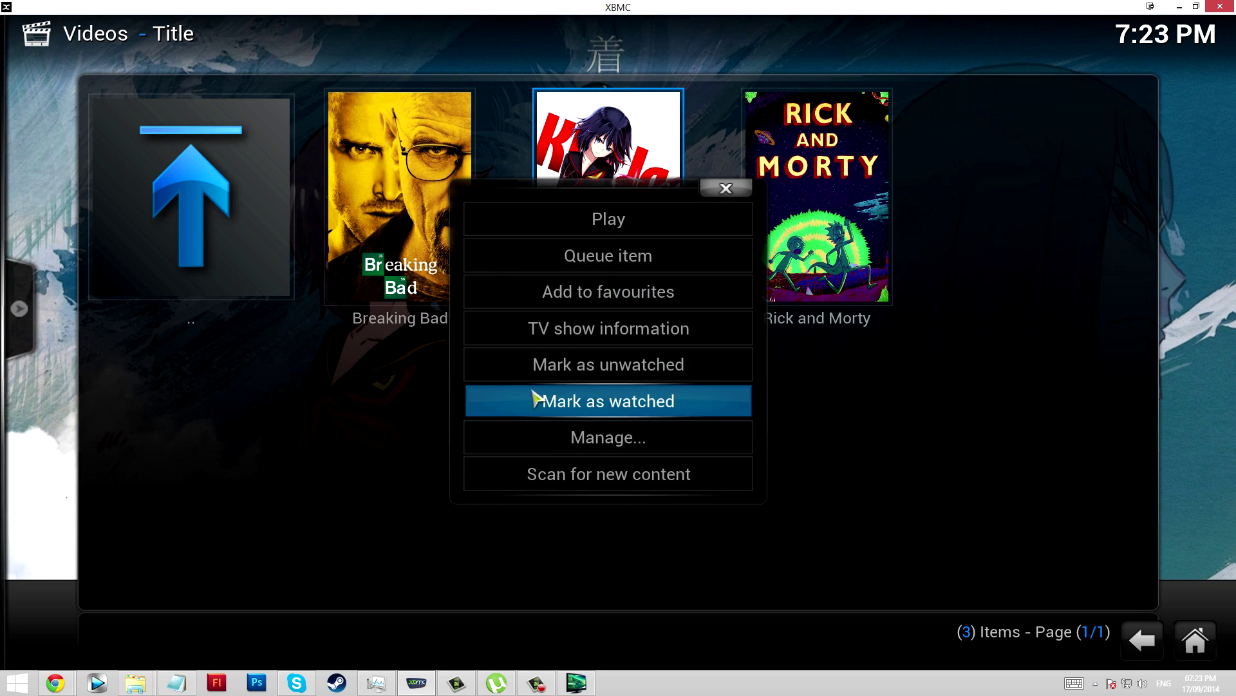
pyautogui.click(724, 188)
pyautogui.moveTo(44, 292)
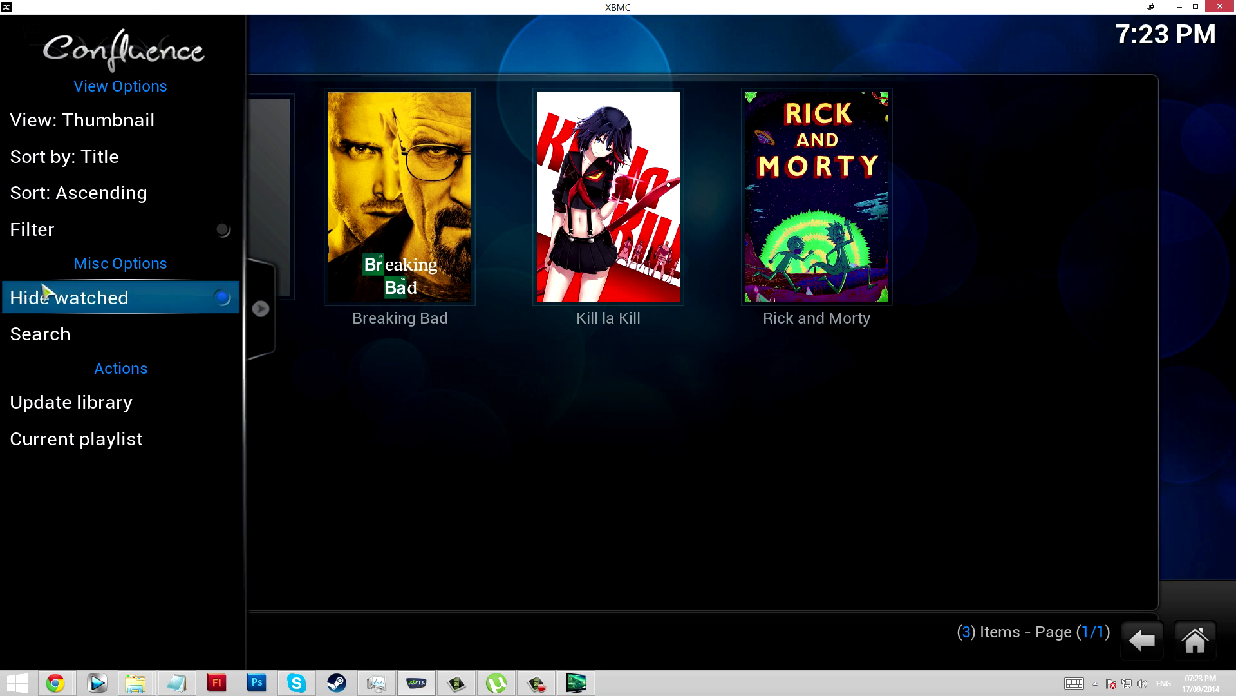
pyautogui.click(97, 406)
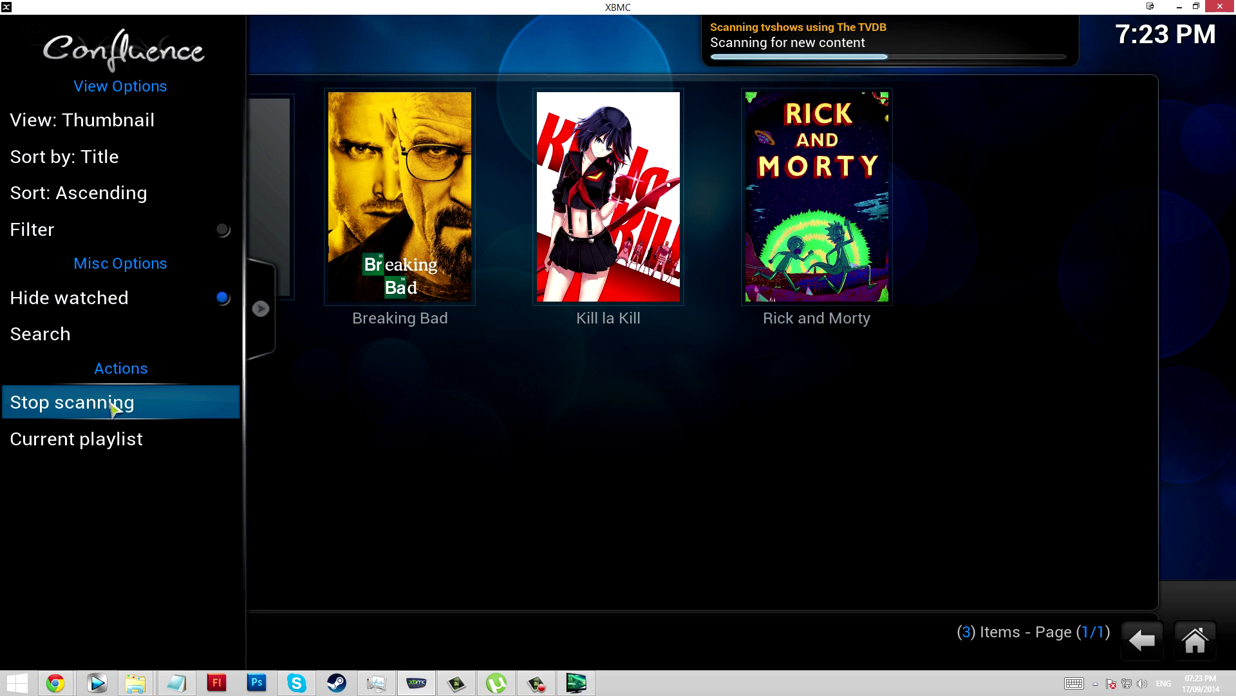
pyautogui.press('Right')
pyautogui.press('Left')
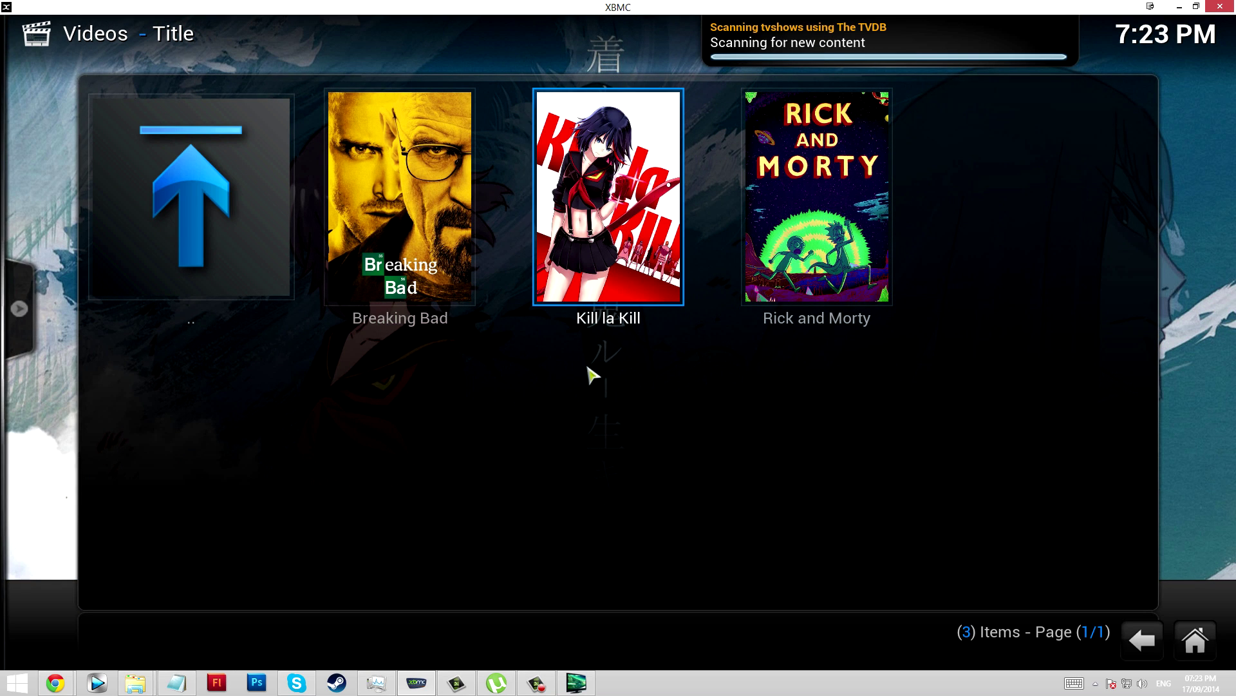
# Check Kill la Kill's new Specials season, glance at Rick and Morty, then reopen Kill la Kill.
pyautogui.click(593, 243)
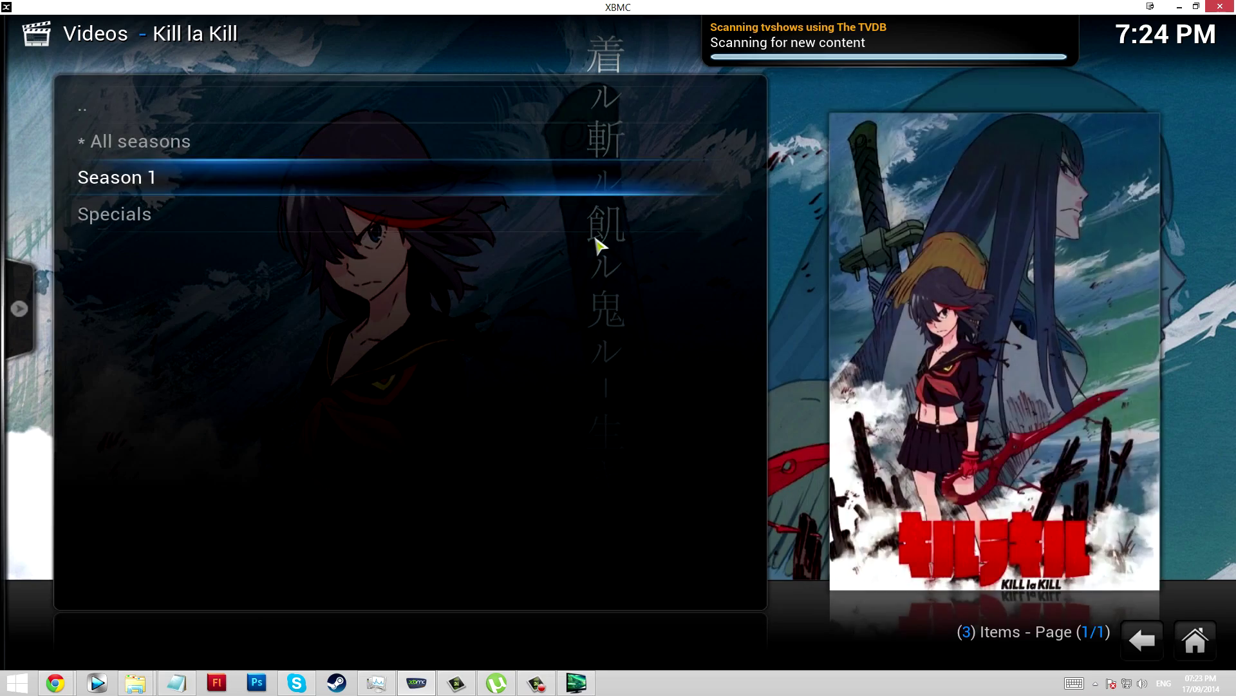
pyautogui.click(387, 225)
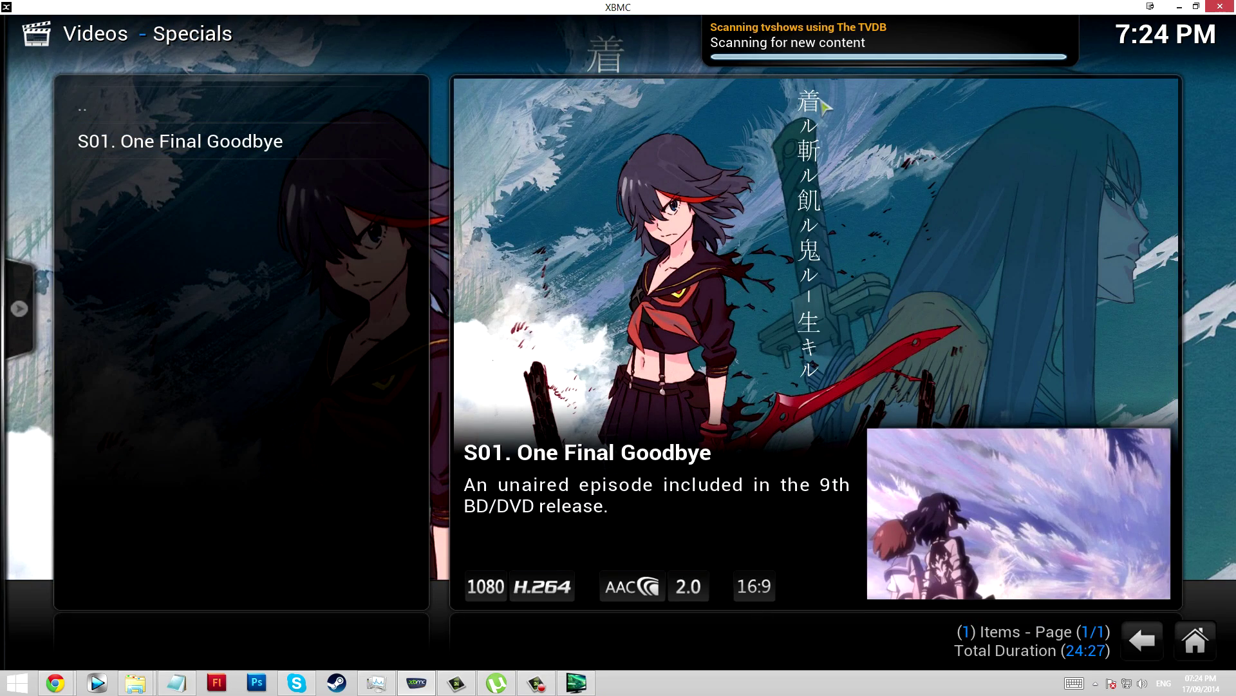
pyautogui.click(337, 110)
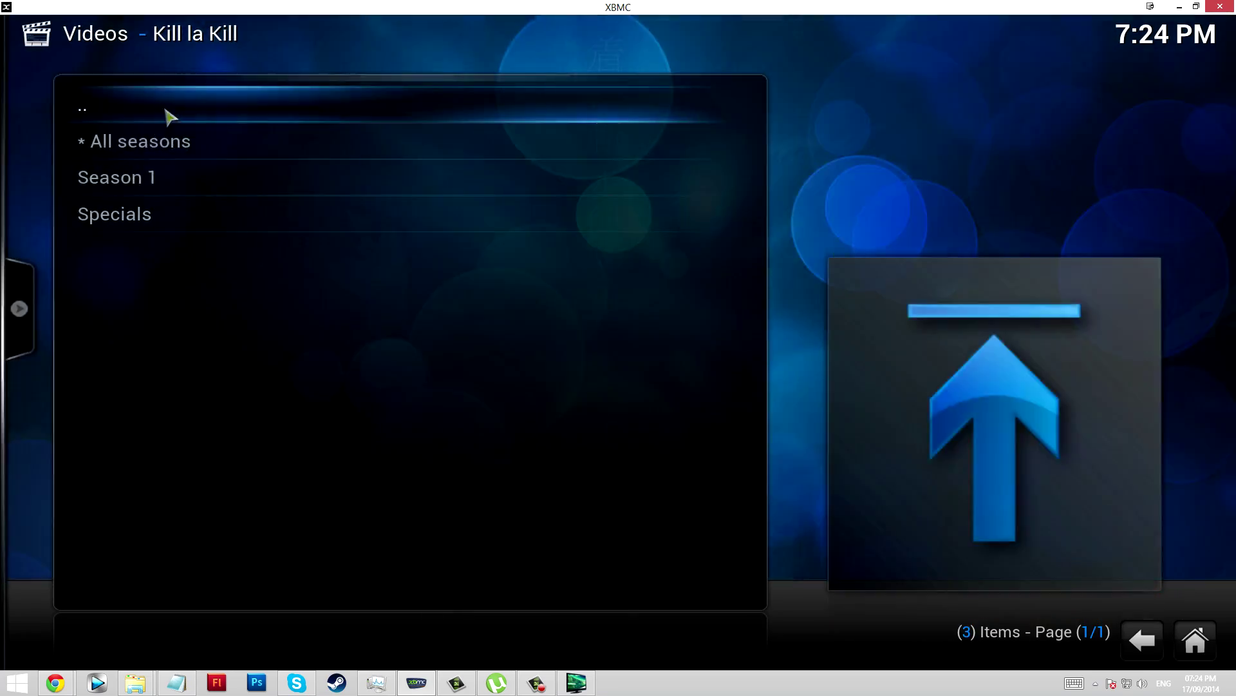
pyautogui.click(171, 112)
pyautogui.click(1043, 193)
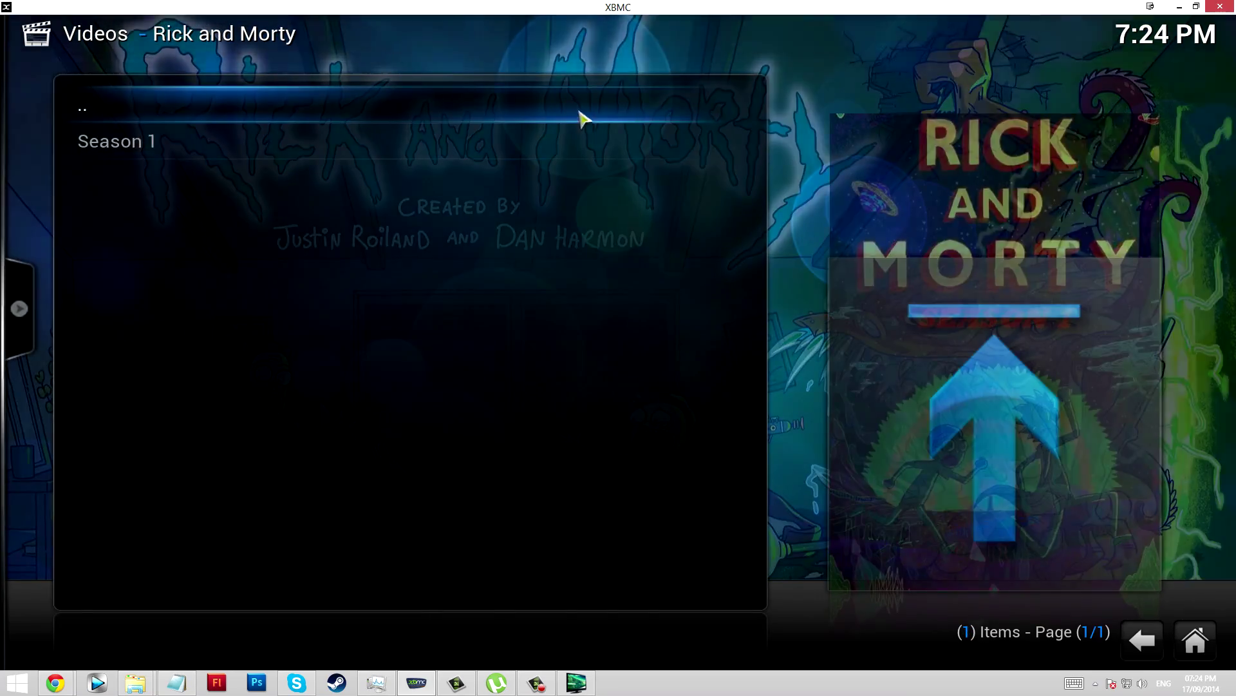
pyautogui.click(580, 112)
pyautogui.click(856, 283)
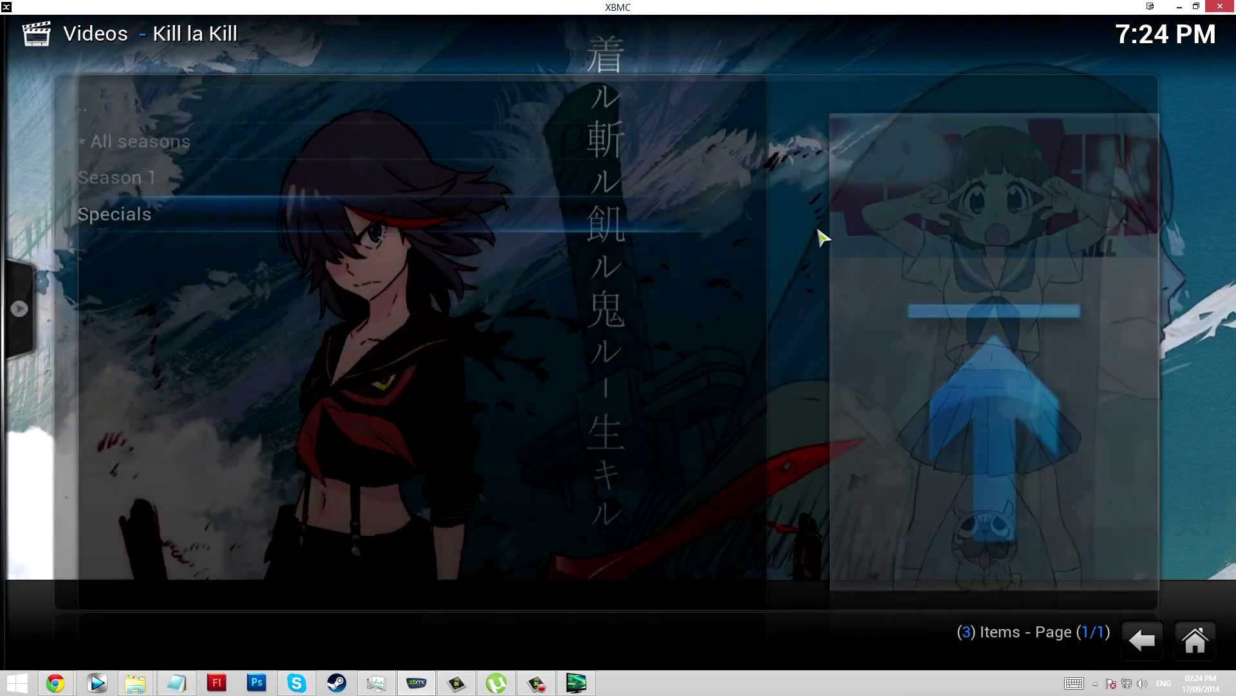
# Play the One Final Goodbye special, skip ahead to around 00:09:38, then stop playback.
pyautogui.click(157, 213)
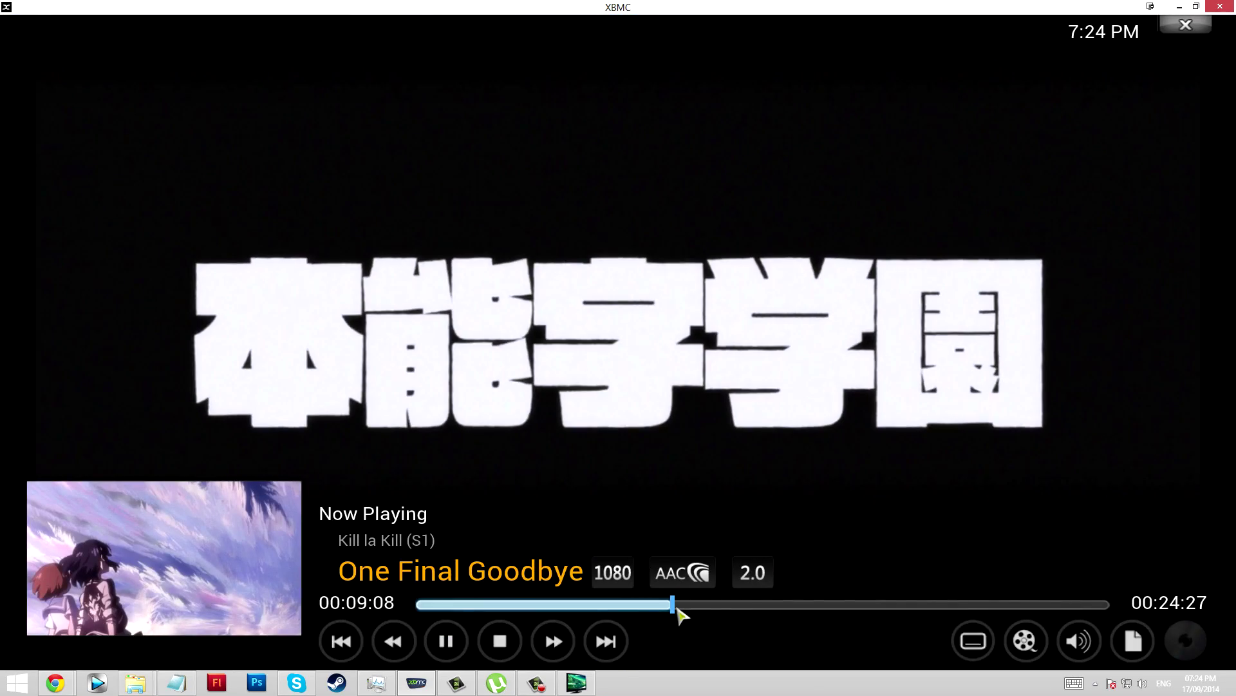
pyautogui.click(686, 605)
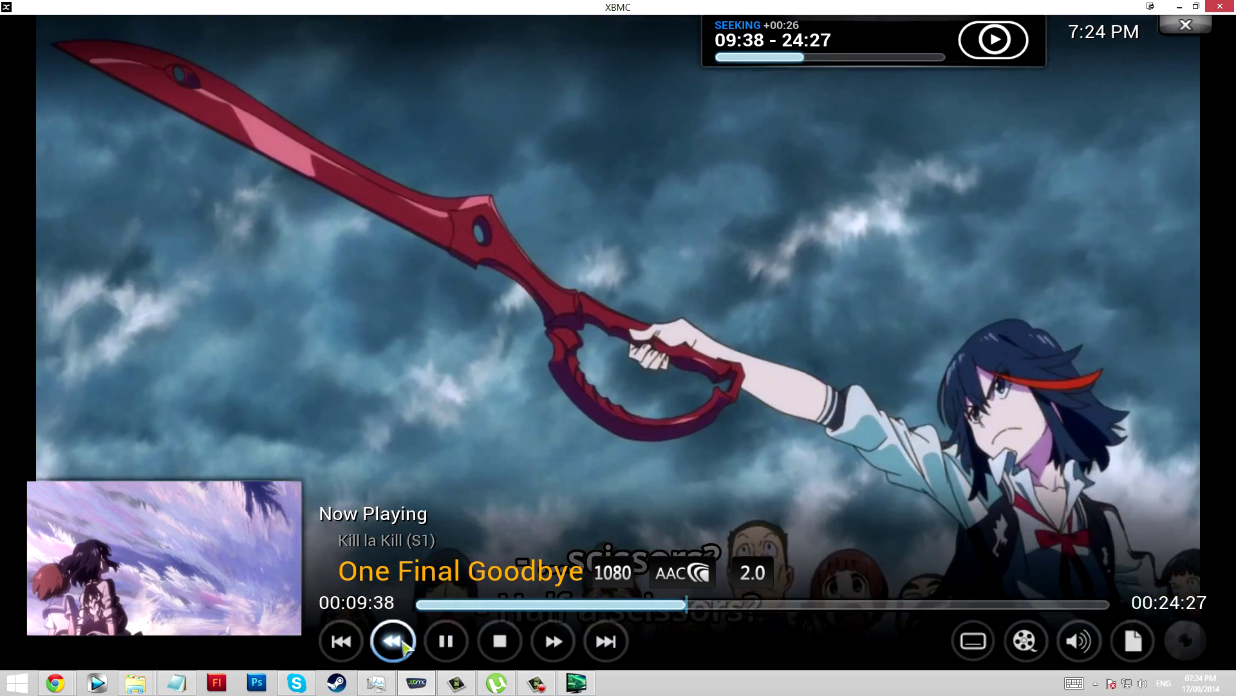
pyautogui.click(499, 639)
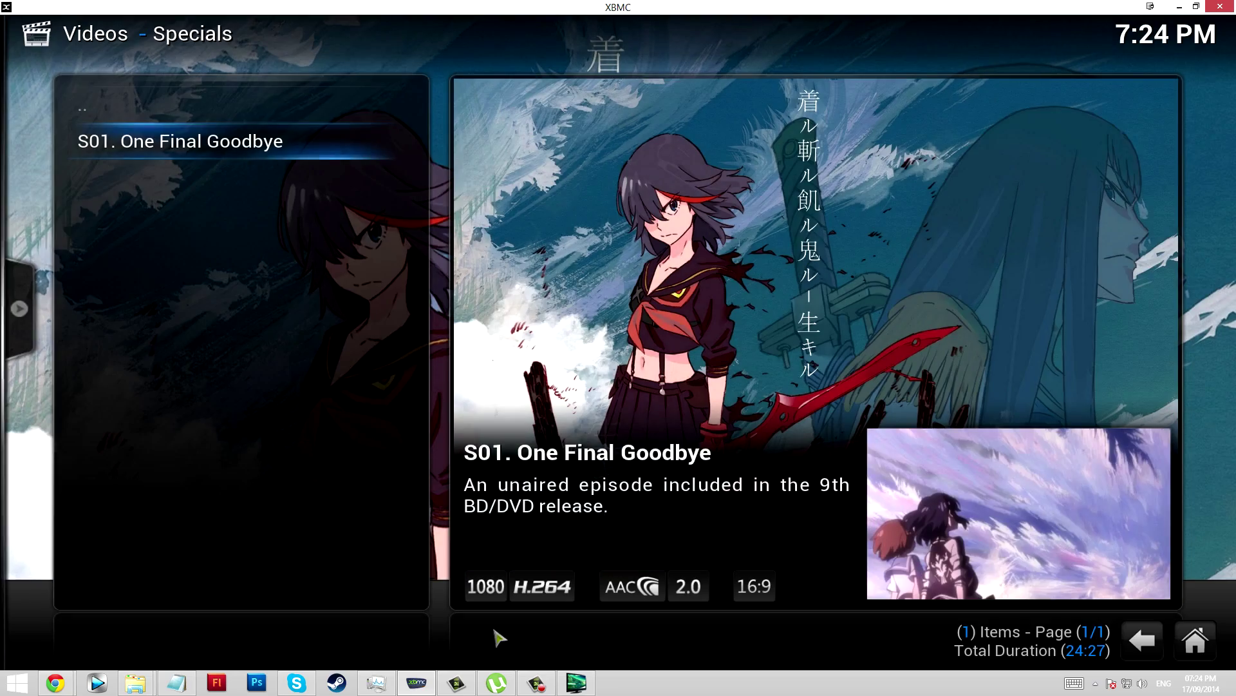